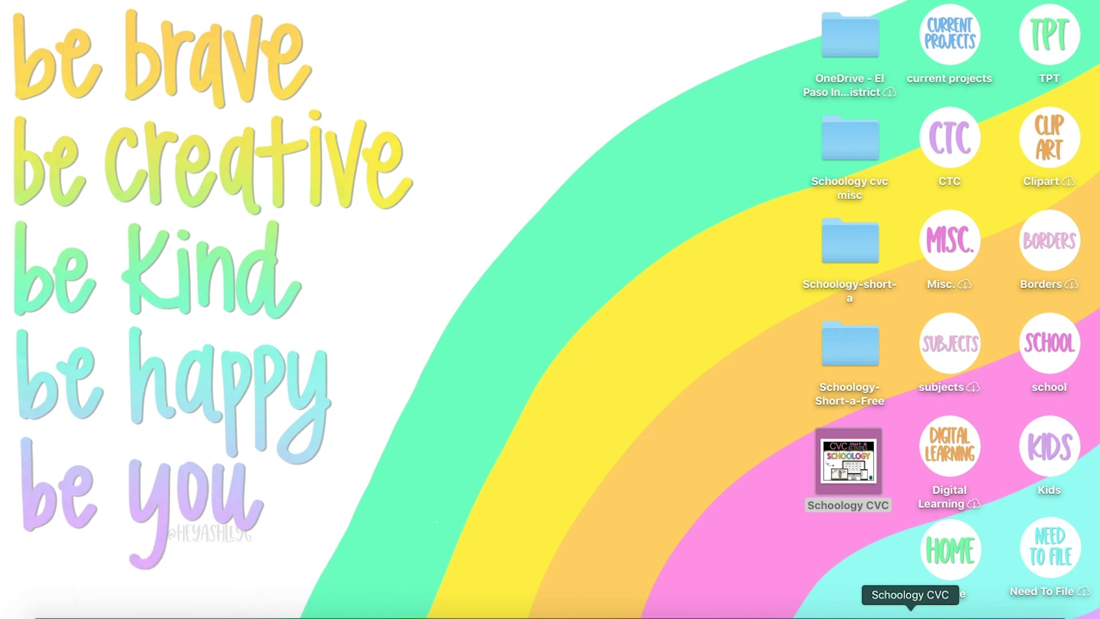
# Step: Open the Schoology CVC short-a instructions document from the Dock
pyautogui.click(910, 614)
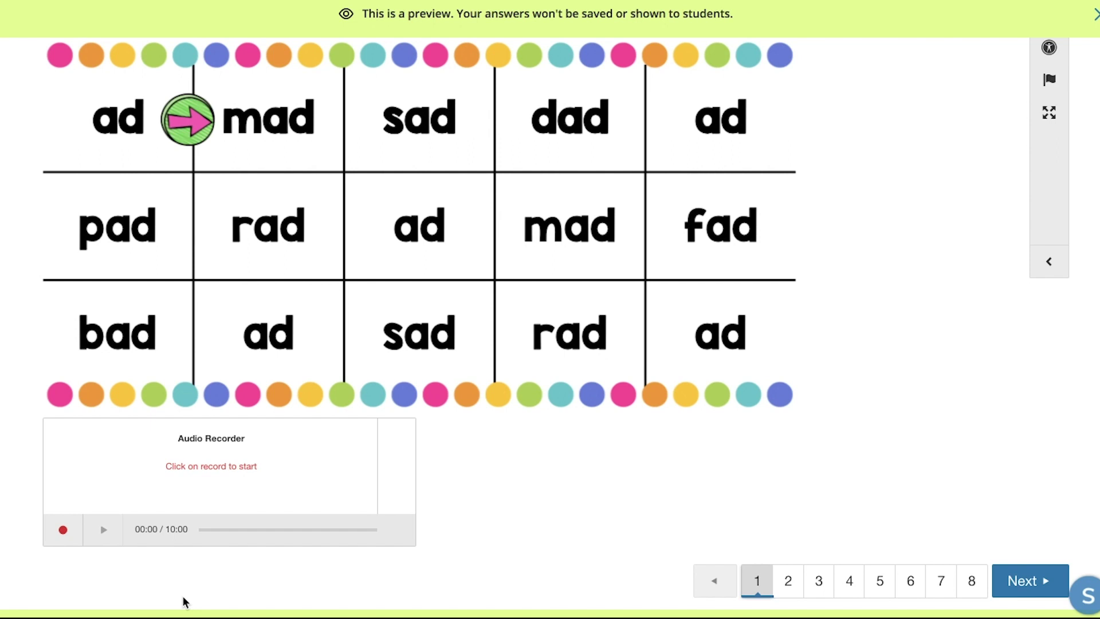
# Step: Leave the -ad word-grid recording question and go to question 2 of 8
pyautogui.scroll(-1, 184, 601)
pyautogui.scroll(1, 184, 601)
pyautogui.scroll(-1, 184, 602)
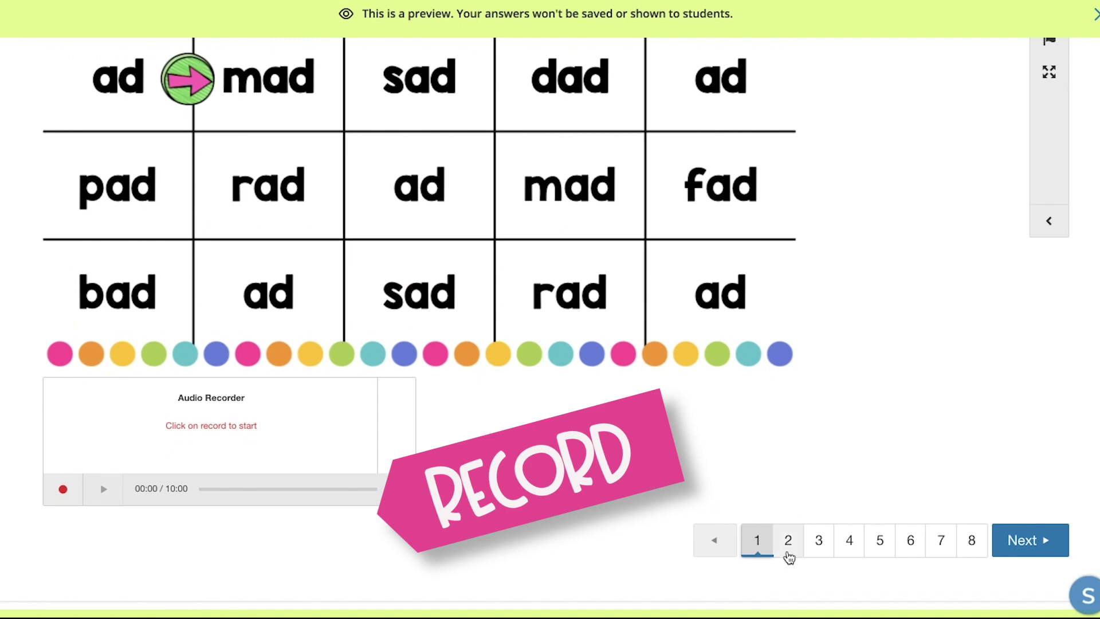
pyautogui.click(787, 551)
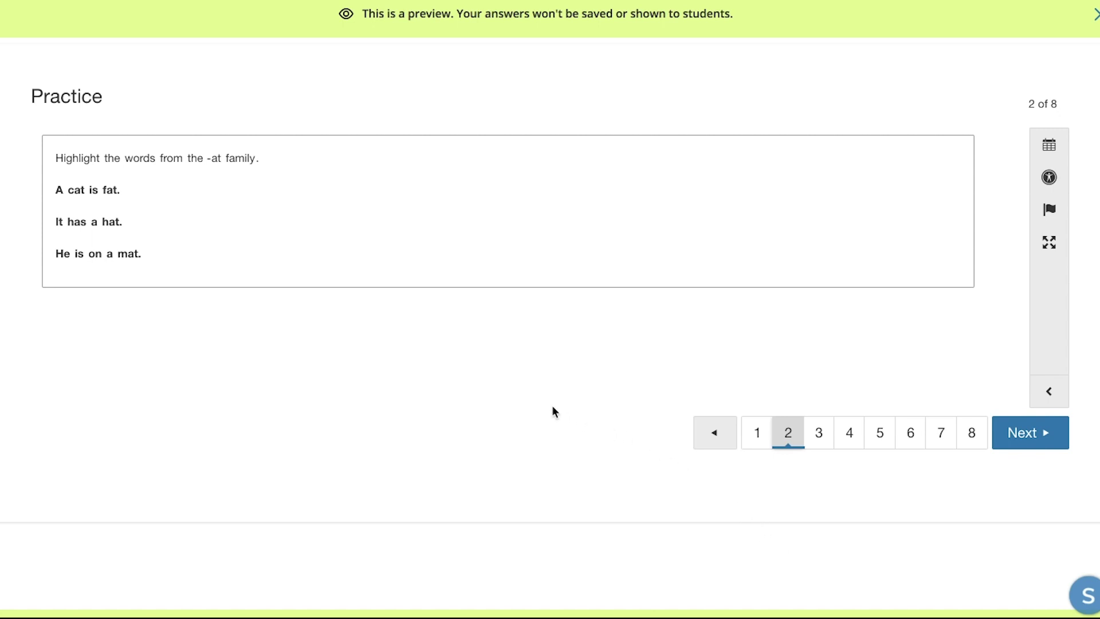
# Step: Highlight the -at words cat, fat, hat and mat in the sentences
pyautogui.click(76, 188)
pyautogui.click(110, 189)
pyautogui.click(112, 223)
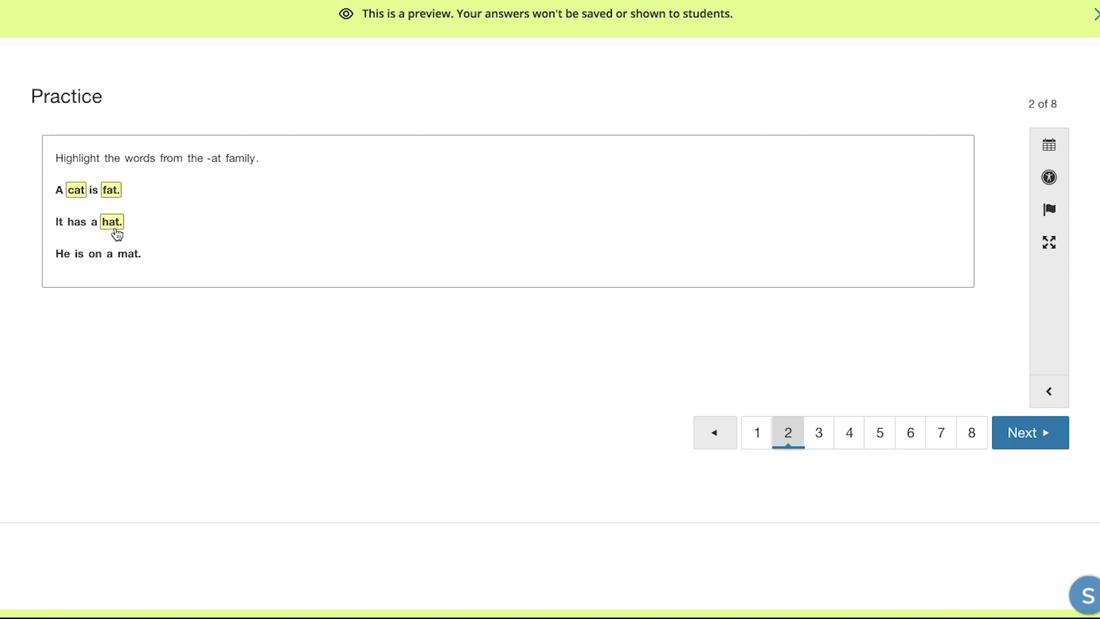
pyautogui.click(128, 253)
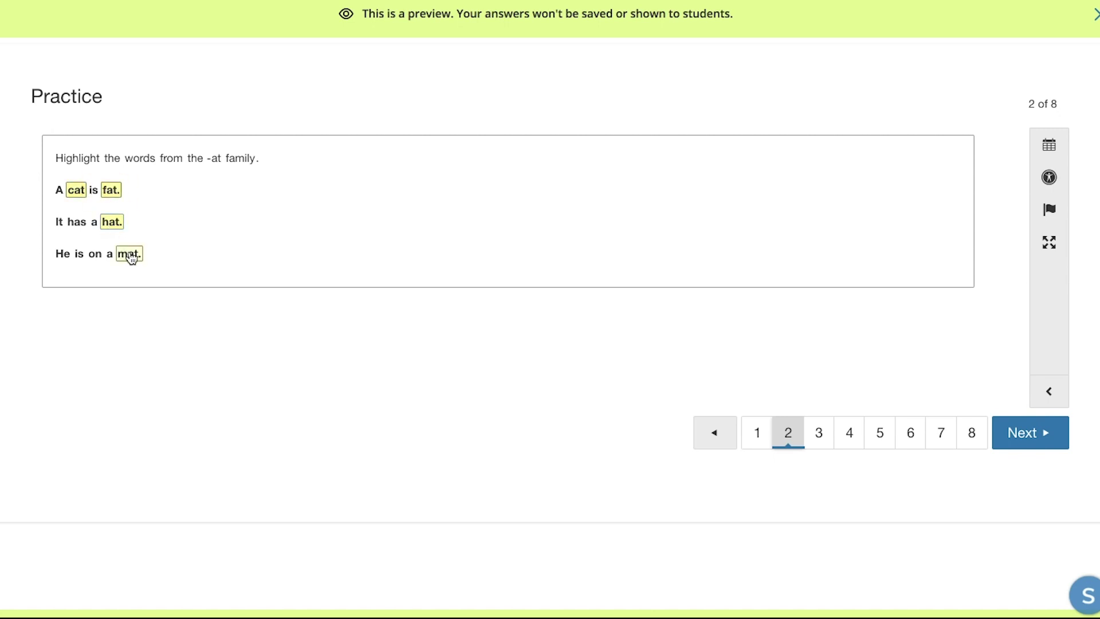
# Step: Spell dad with the d, a, d tiles in the build-the-word boxes
pyautogui.click(1018, 438)
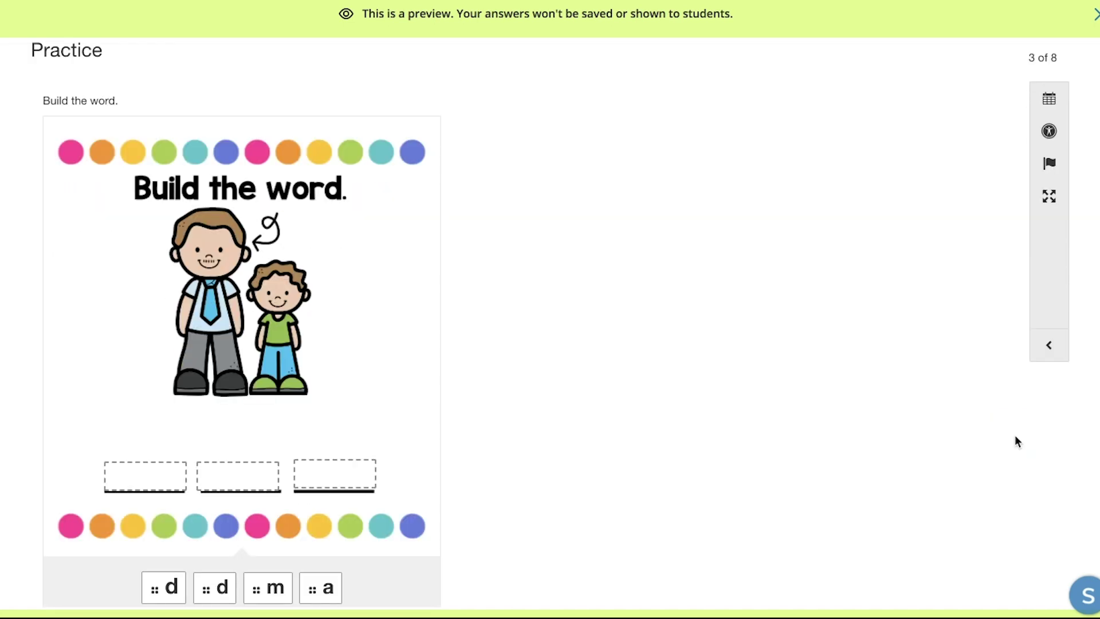
pyautogui.scroll(-2, 726, 378)
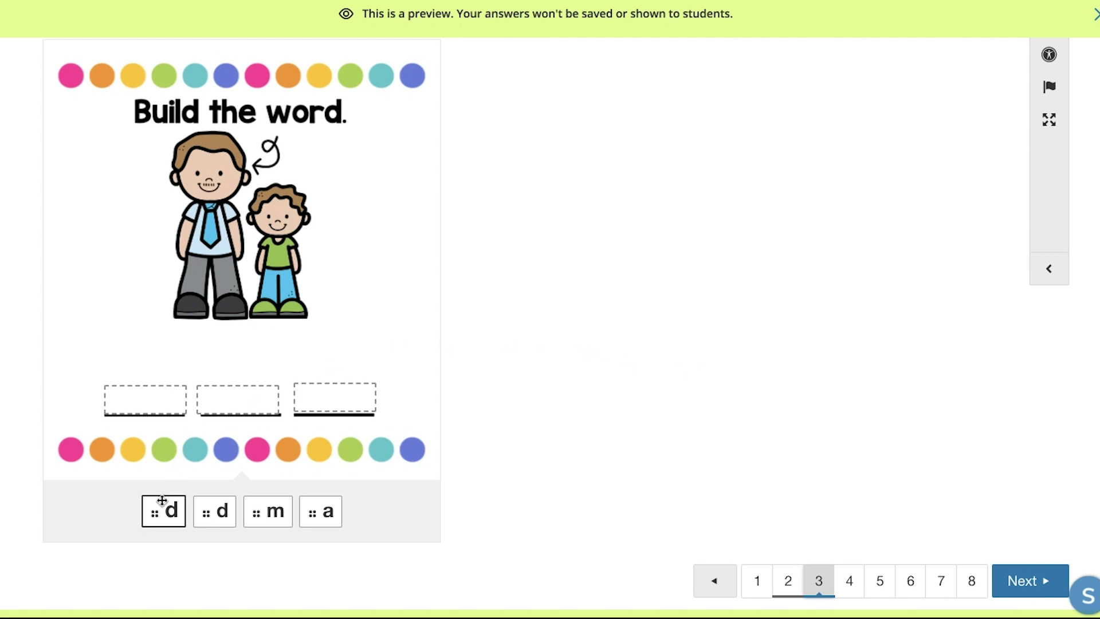
pyautogui.moveTo(162, 510); pyautogui.dragTo(146, 399)
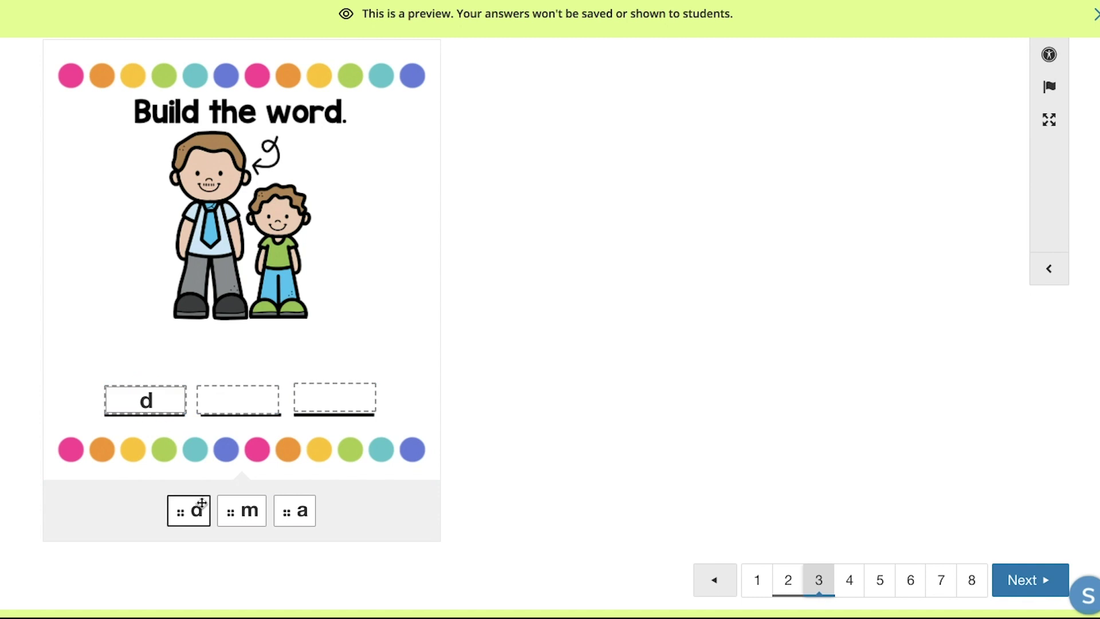
pyautogui.moveTo(295, 510); pyautogui.dragTo(238, 400)
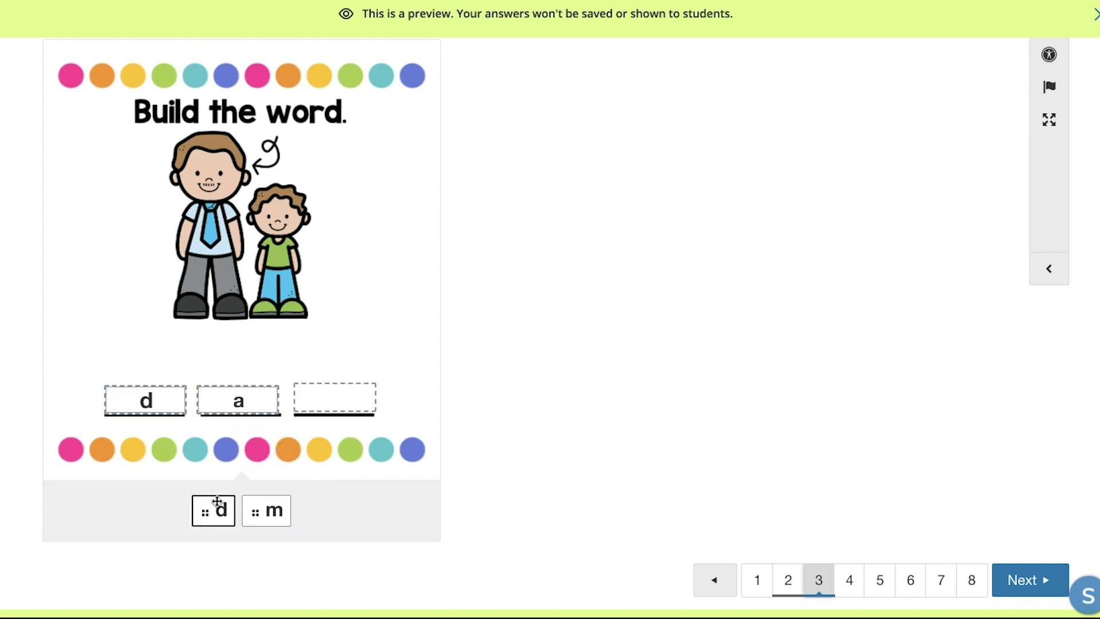
pyautogui.moveTo(216, 508); pyautogui.dragTo(333, 400)
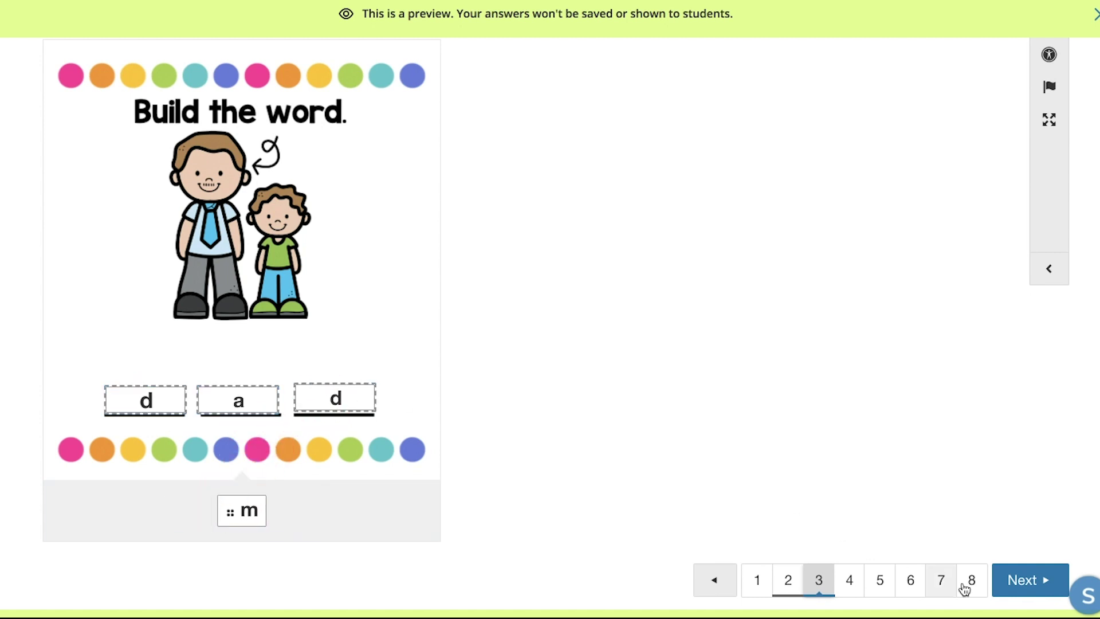
pyautogui.click(1023, 580)
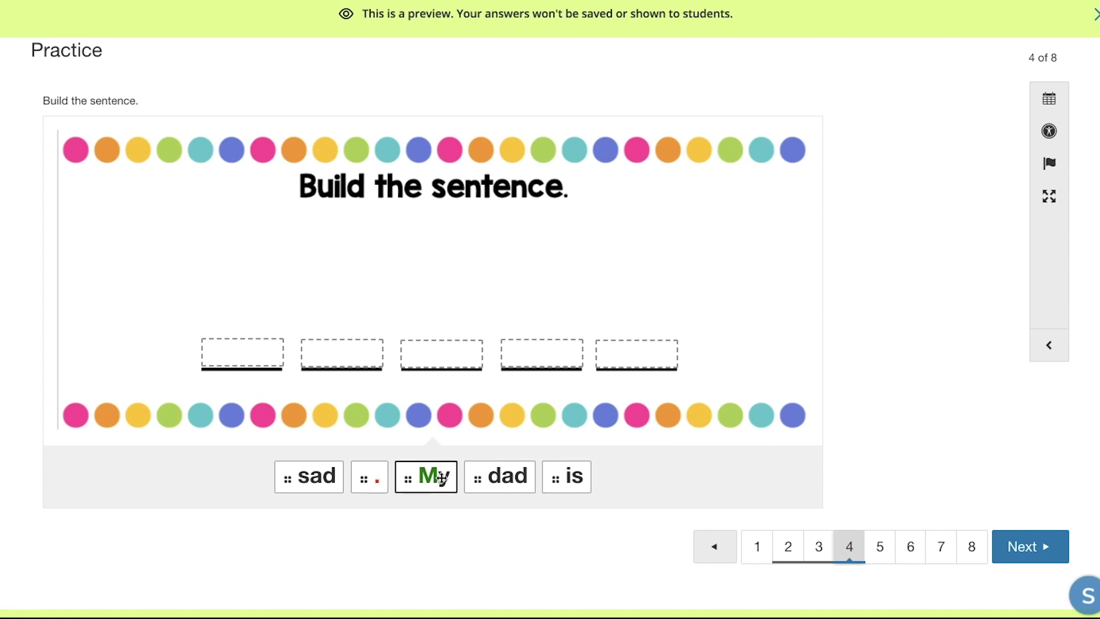
# Step: Arrange the word tiles into the sentence 'My dad is sad.'
pyautogui.moveTo(441, 477); pyautogui.dragTo(246, 356)
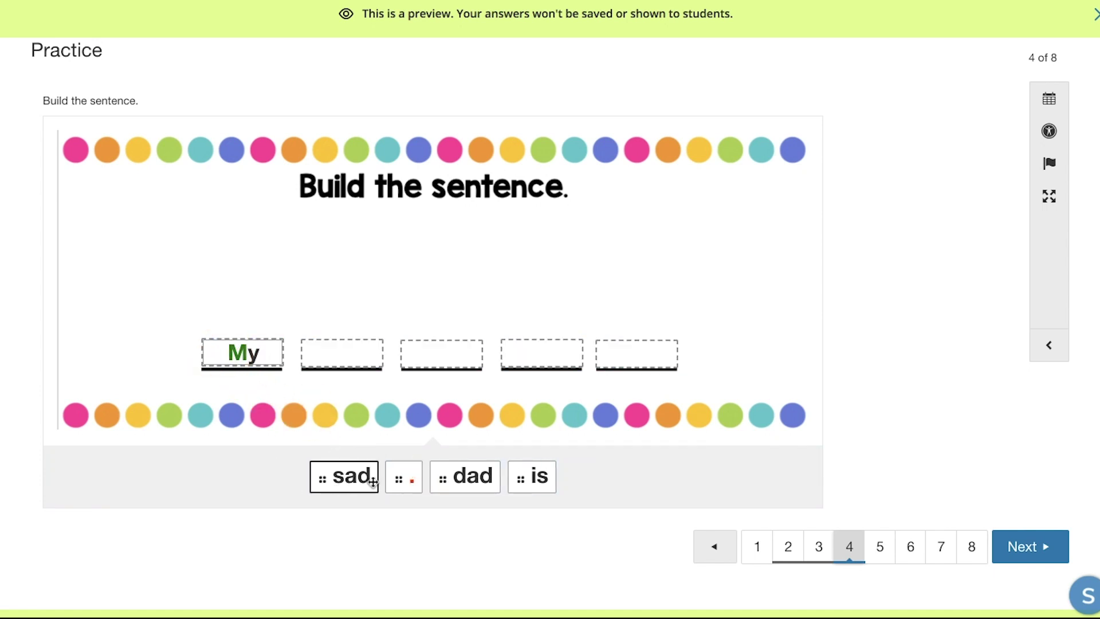
pyautogui.moveTo(473, 478); pyautogui.dragTo(441, 355)
pyautogui.moveTo(395, 478); pyautogui.dragTo(532, 357)
pyautogui.moveTo(432, 475); pyautogui.dragTo(632, 360)
# Step: Match the words sad and pad to their pictures, then continue to question 6
pyautogui.click(1015, 533)
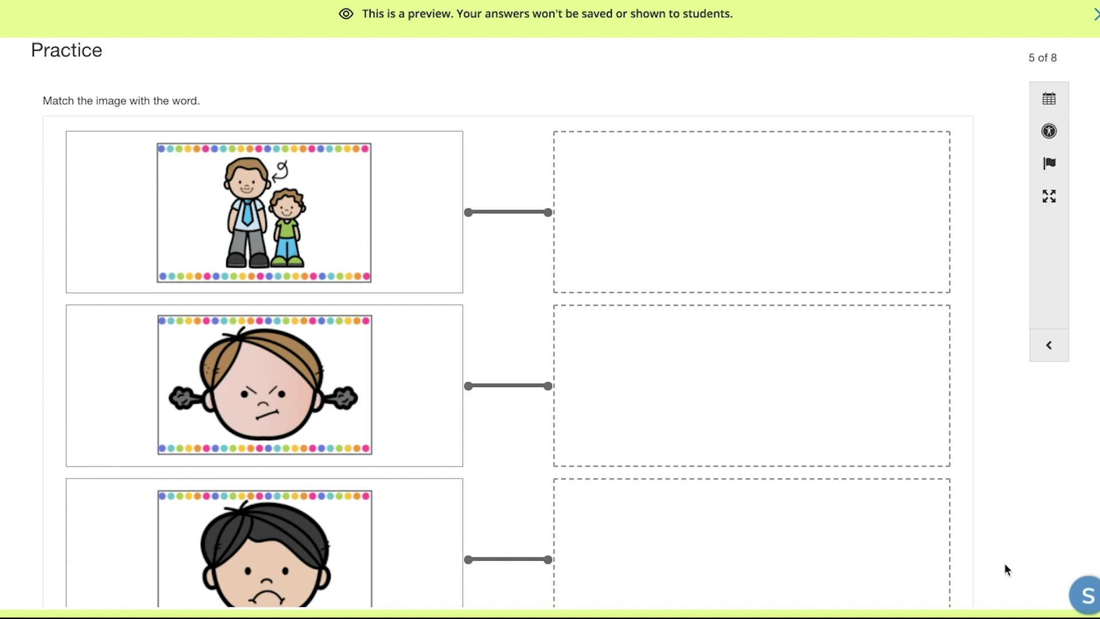
pyautogui.scroll(-4, 536, 421)
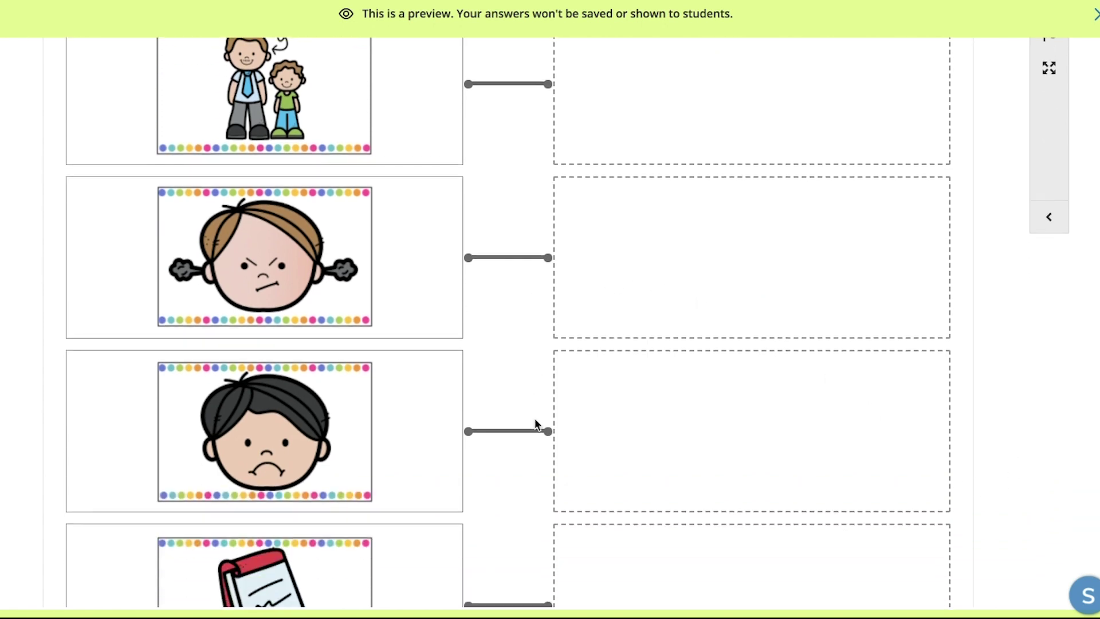
pyautogui.scroll(-3, 535, 418)
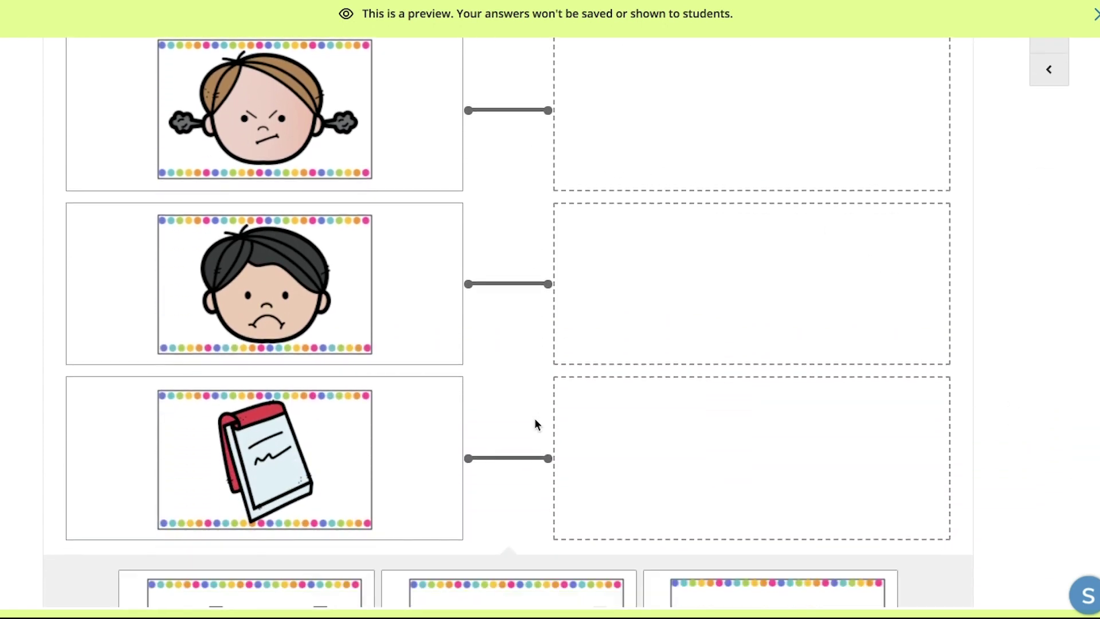
pyautogui.scroll(-2, 536, 421)
pyautogui.scroll(1, 535, 421)
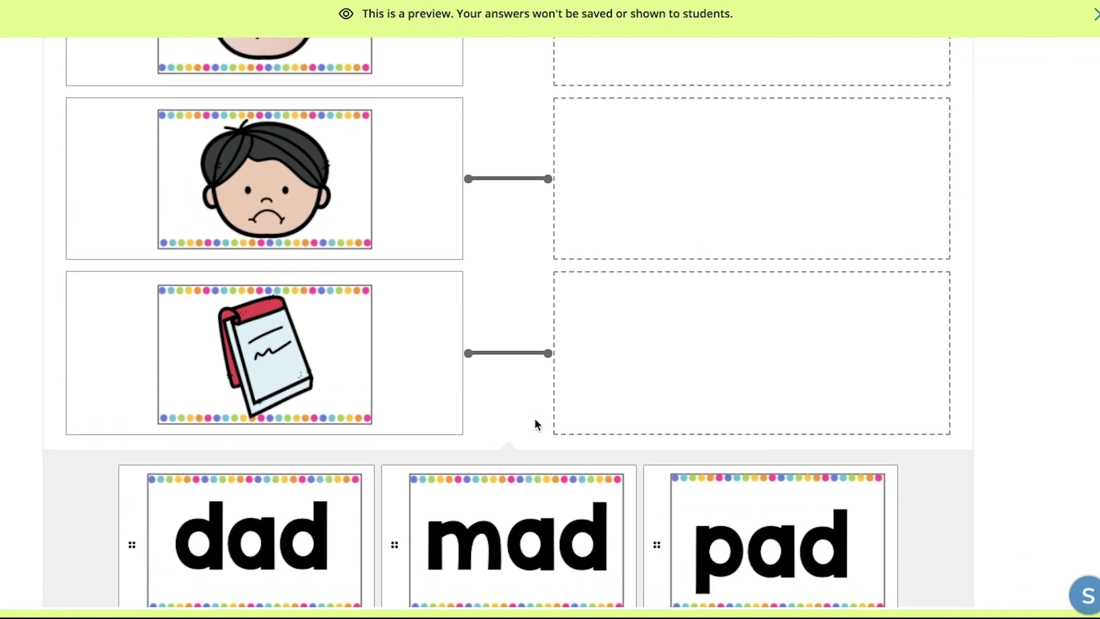
pyautogui.scroll(-1, 535, 421)
pyautogui.scroll(-2, 534, 424)
pyautogui.moveTo(550, 578); pyautogui.dragTo(723, 137)
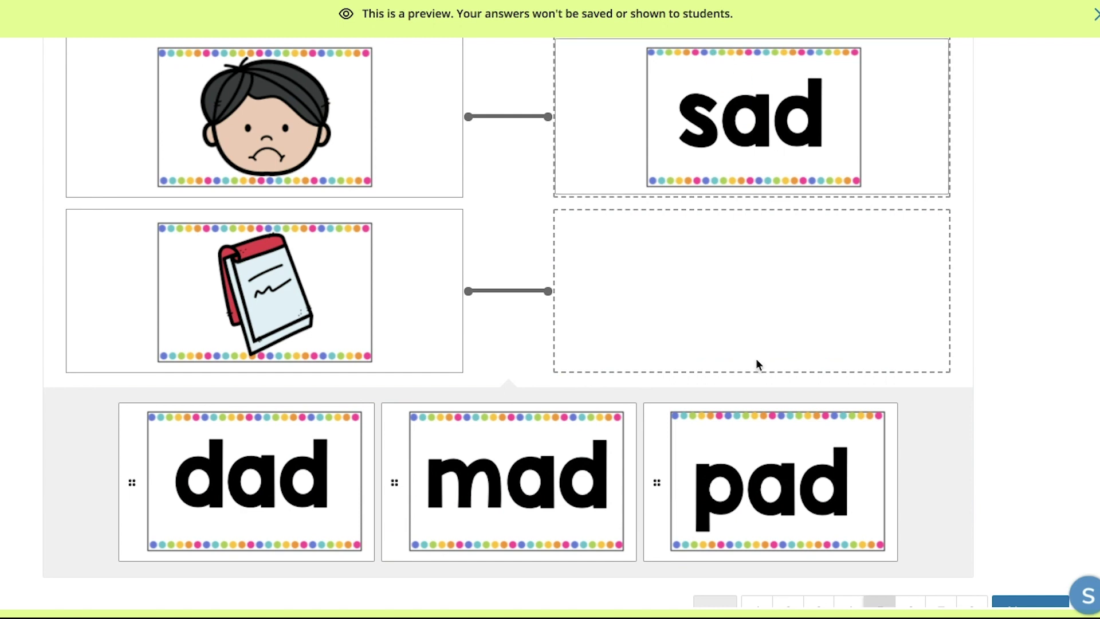
pyautogui.moveTo(766, 429); pyautogui.dragTo(753, 247)
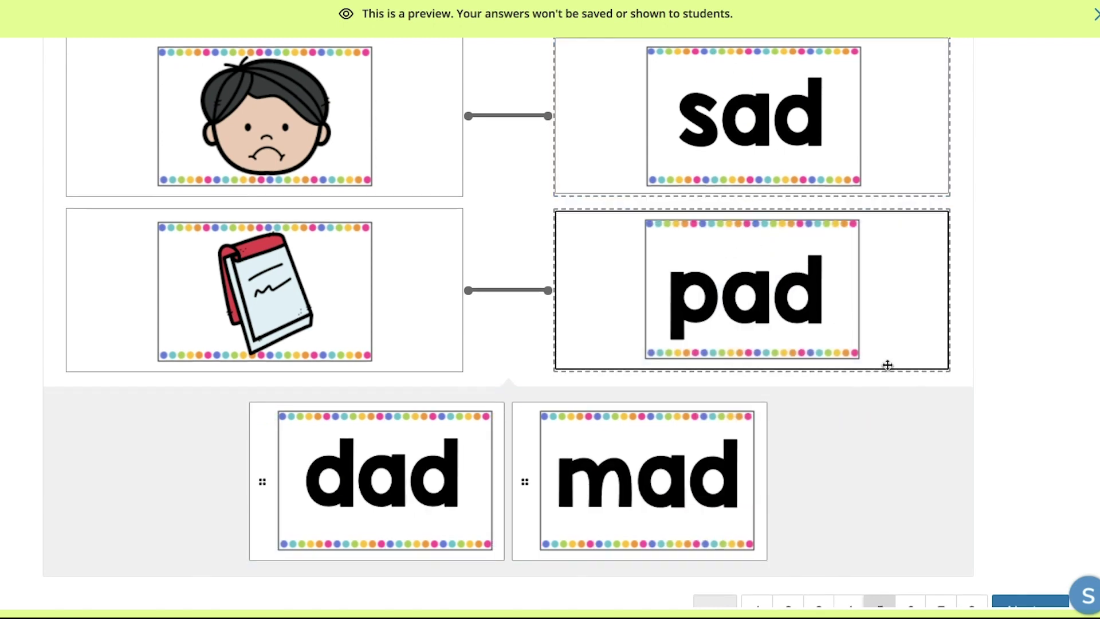
pyautogui.scroll(-2, 1035, 496)
pyautogui.click(1019, 543)
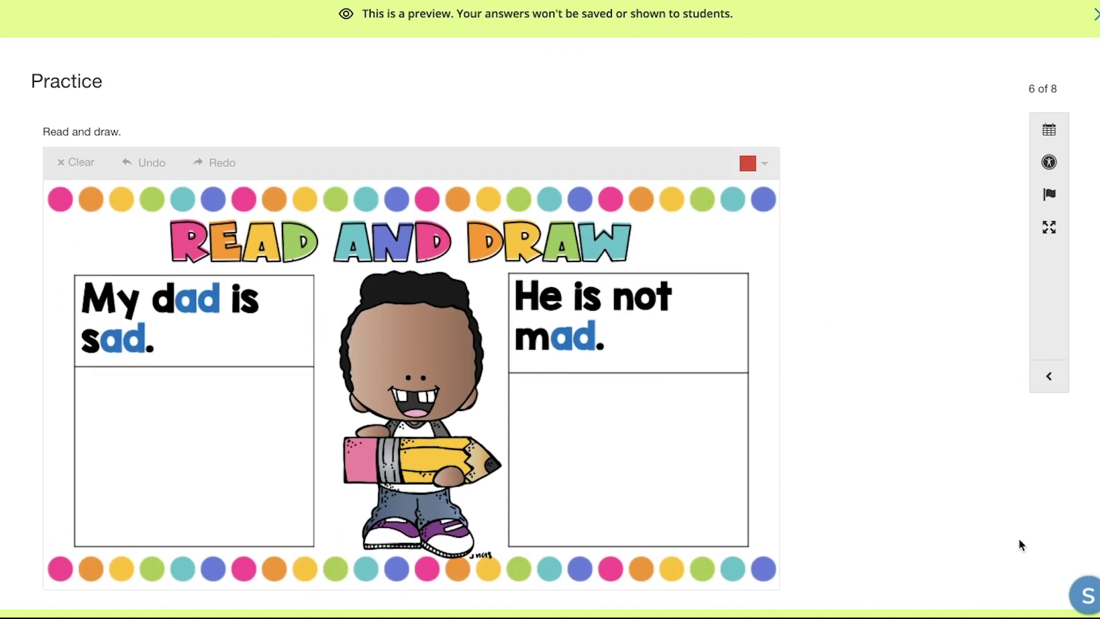
# Step: Switch the pen to orange, circle the box under 'He is not mad.', and continue
pyautogui.scroll(-1, 1018, 544)
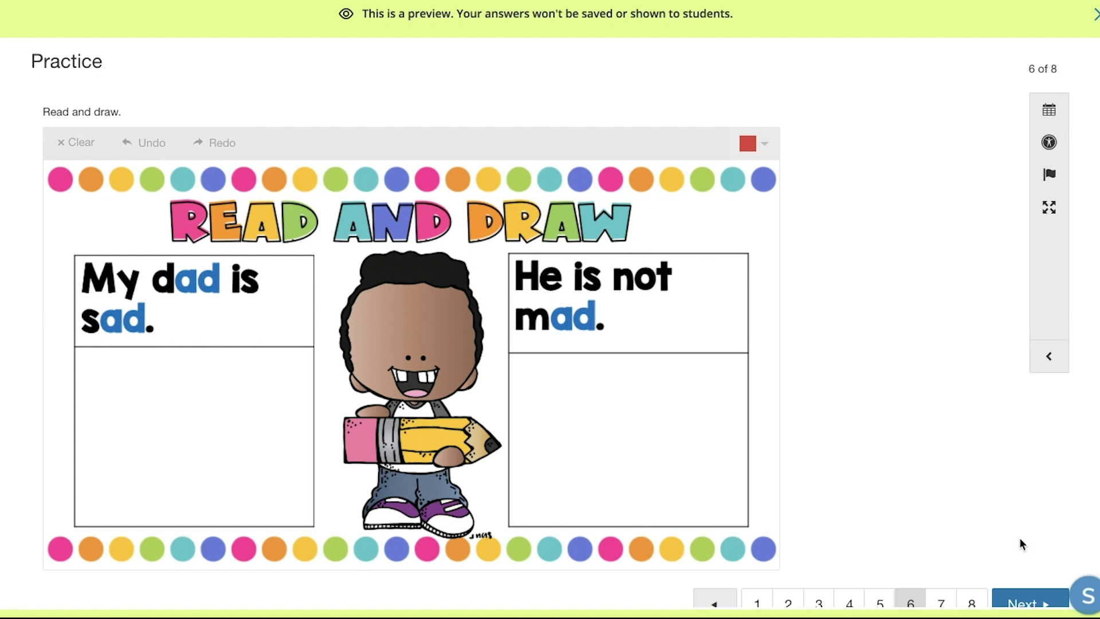
pyautogui.click(766, 145)
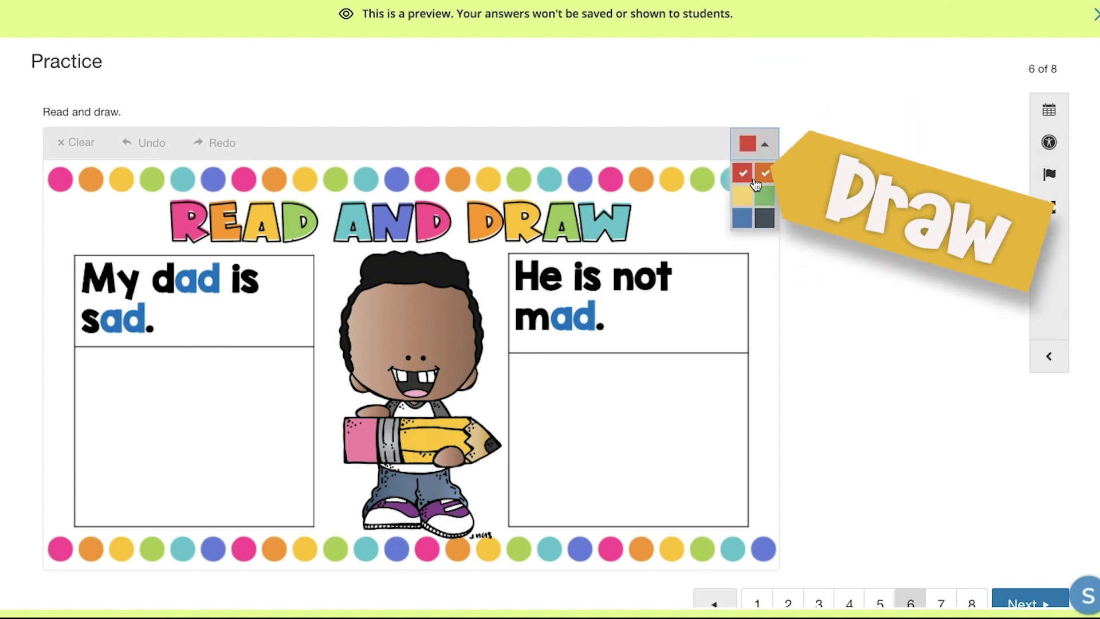
pyautogui.click(757, 178)
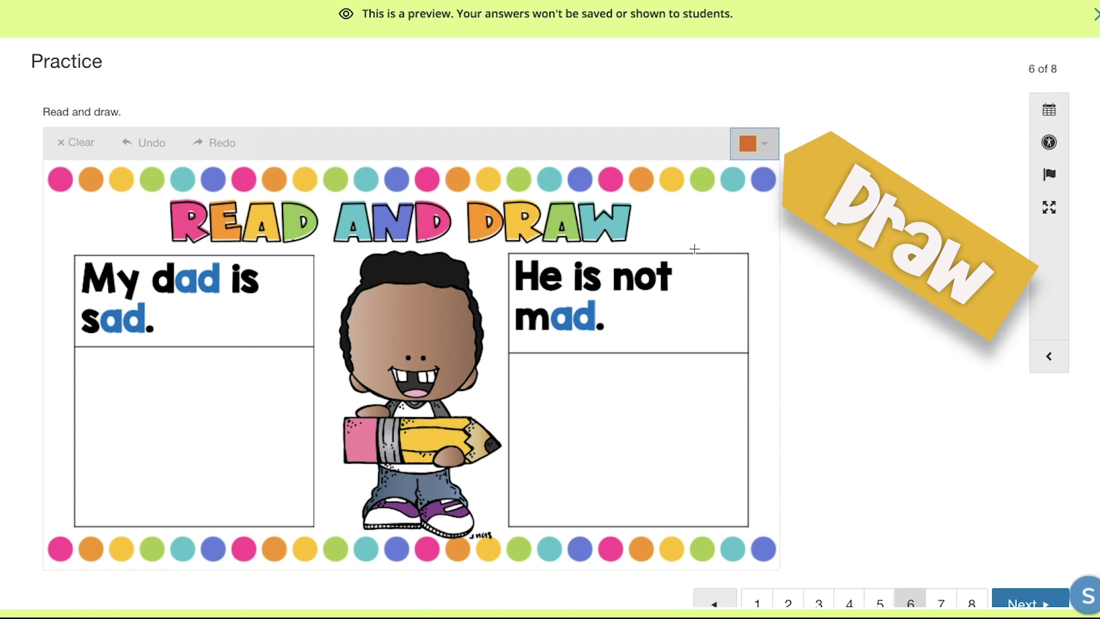
pyautogui.moveTo(658, 370)
pyautogui.mouseDown()
pyautogui.moveTo(569, 395)
pyautogui.moveTo(607, 459)
pyautogui.moveTo(687, 393)
pyautogui.moveTo(647, 369)
pyautogui.mouseUp()
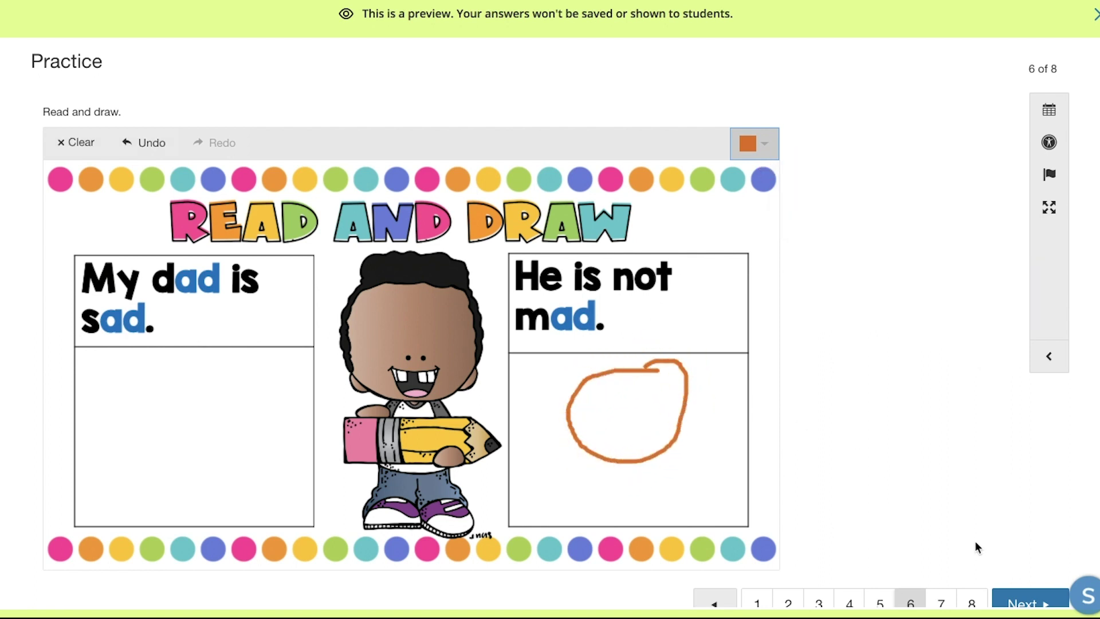
pyautogui.scroll(-1, 975, 541)
pyautogui.click(1031, 541)
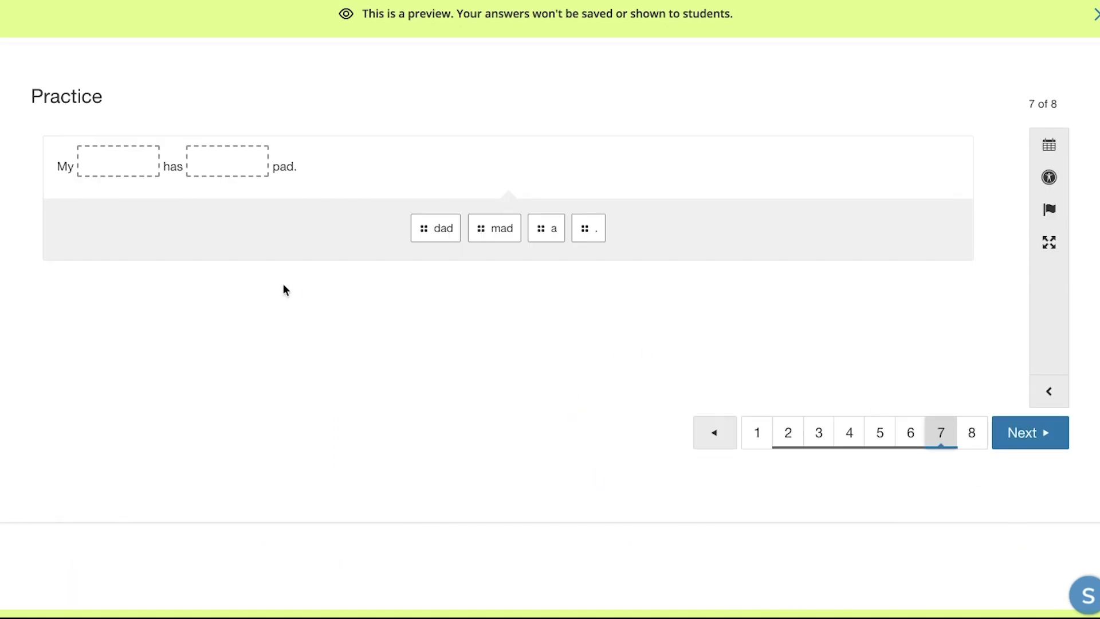
# Step: Fill the blanks with dad and a to complete 'My dad has a pad.'
pyautogui.click(455, 230)
pyautogui.moveTo(455, 230); pyautogui.dragTo(139, 160)
pyautogui.moveTo(518, 228); pyautogui.dragTo(226, 165)
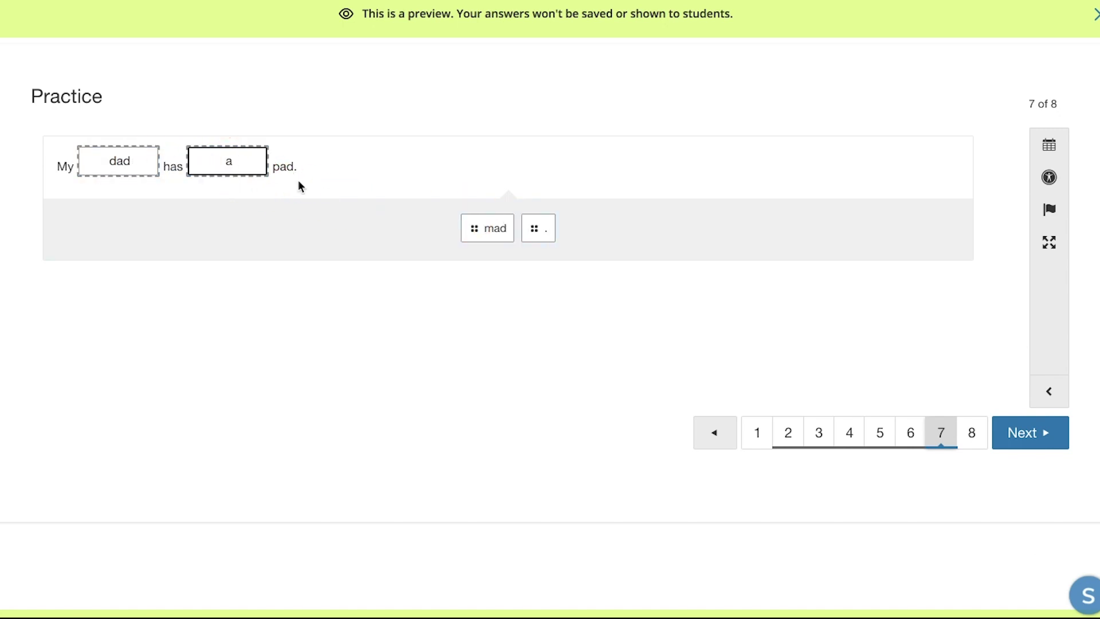
pyautogui.click(1021, 433)
# Step: Select the sad boy's face as the answer to question 8
pyautogui.scroll(-1, 1023, 431)
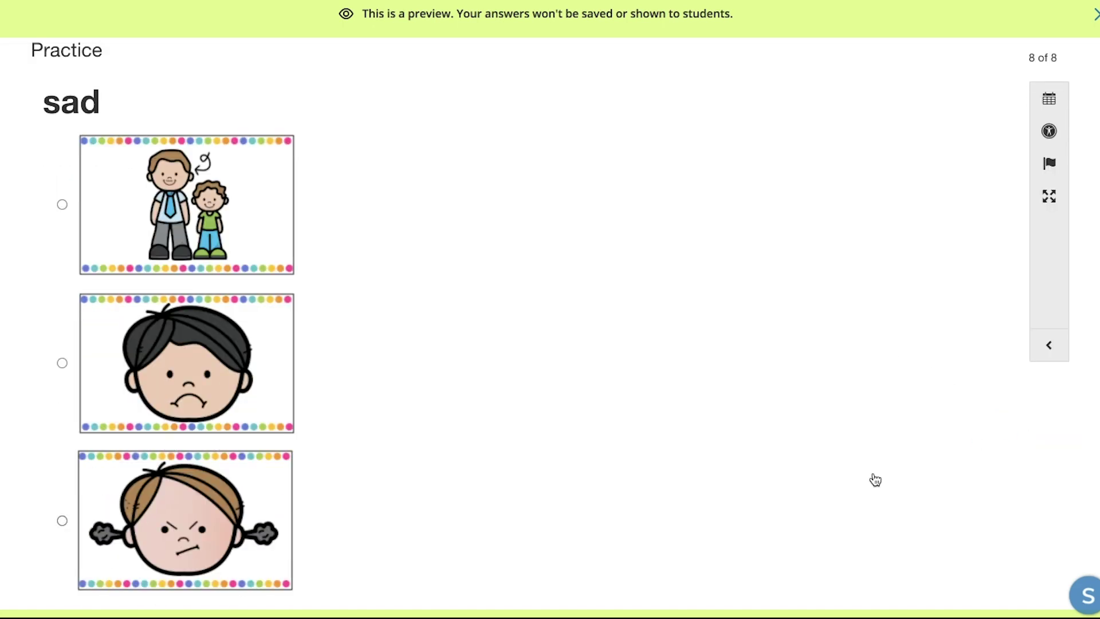
pyautogui.scroll(-1, 874, 479)
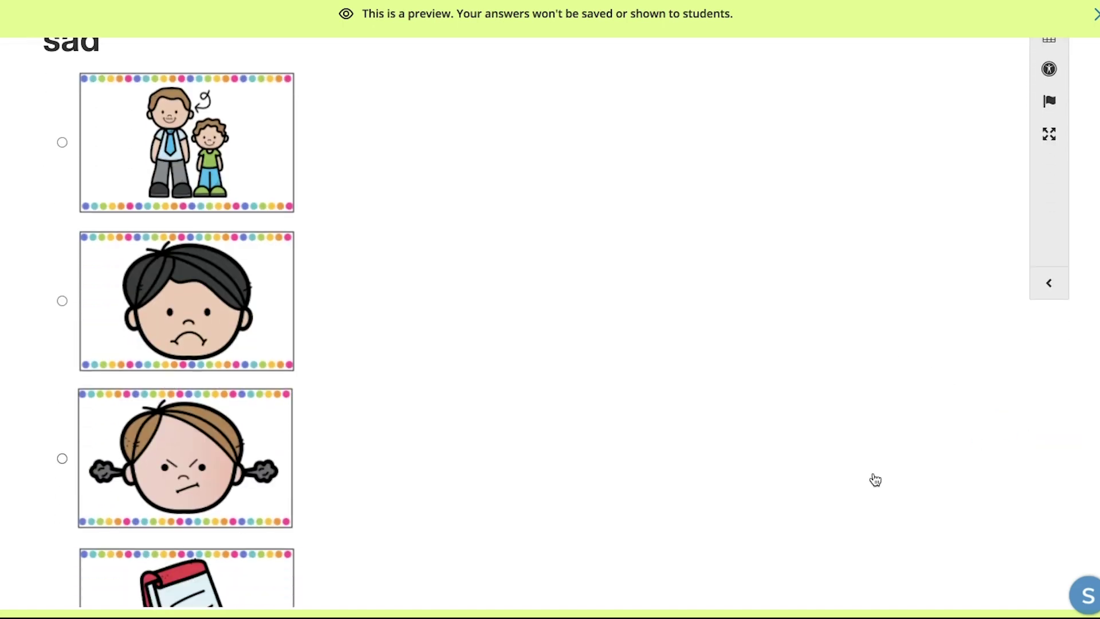
pyautogui.scroll(-2, 875, 479)
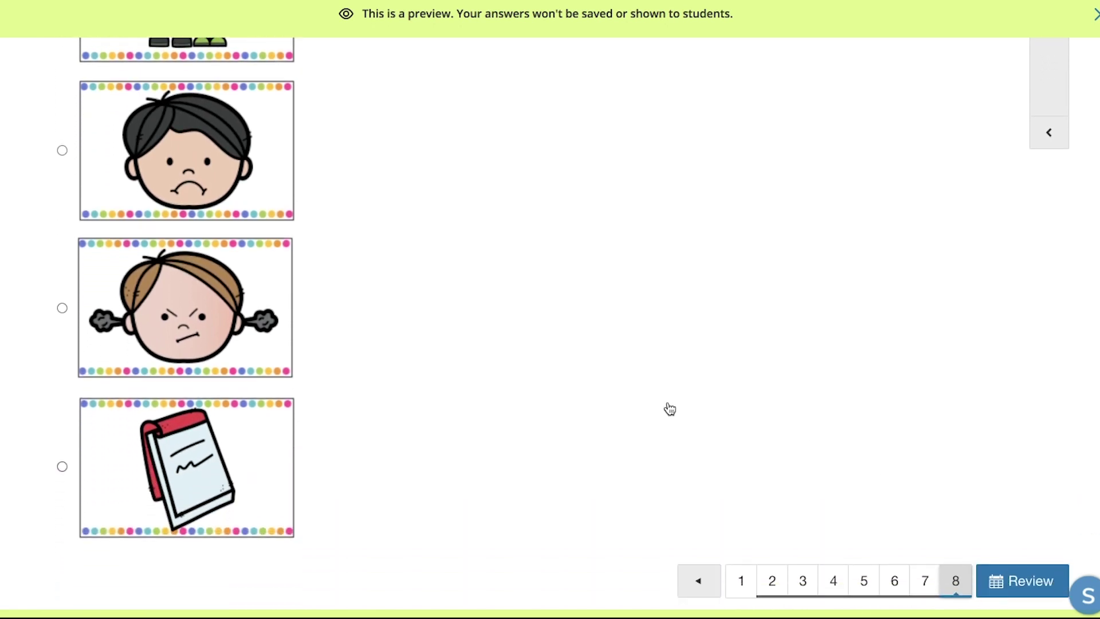
pyautogui.scroll(3, 587, 407)
pyautogui.scroll(-1, 589, 407)
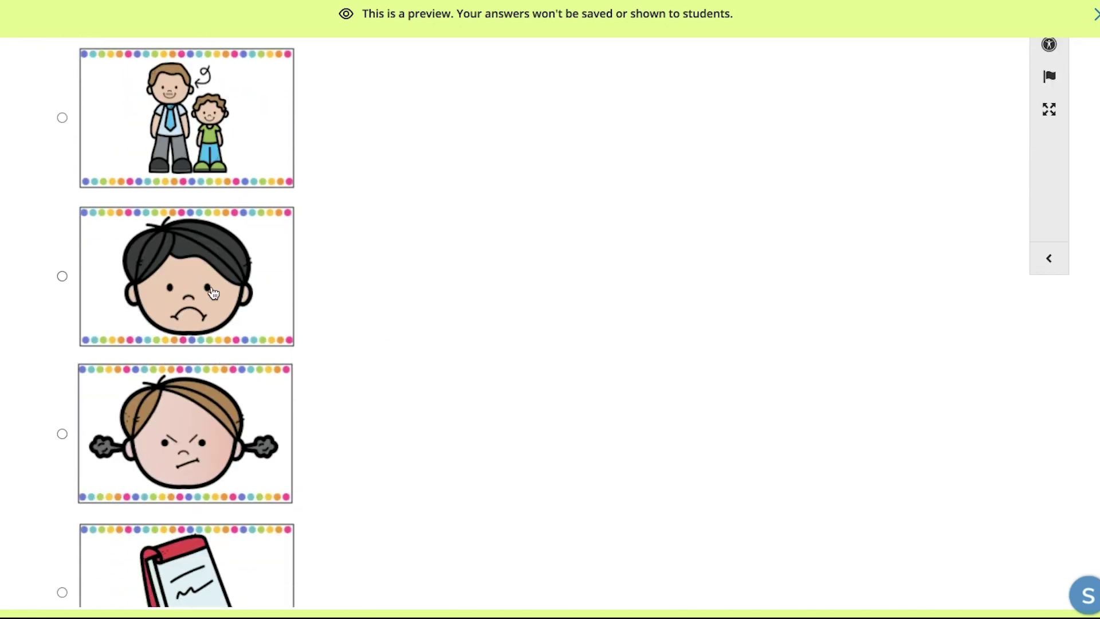
pyautogui.click(75, 280)
pyautogui.scroll(-3, 618, 413)
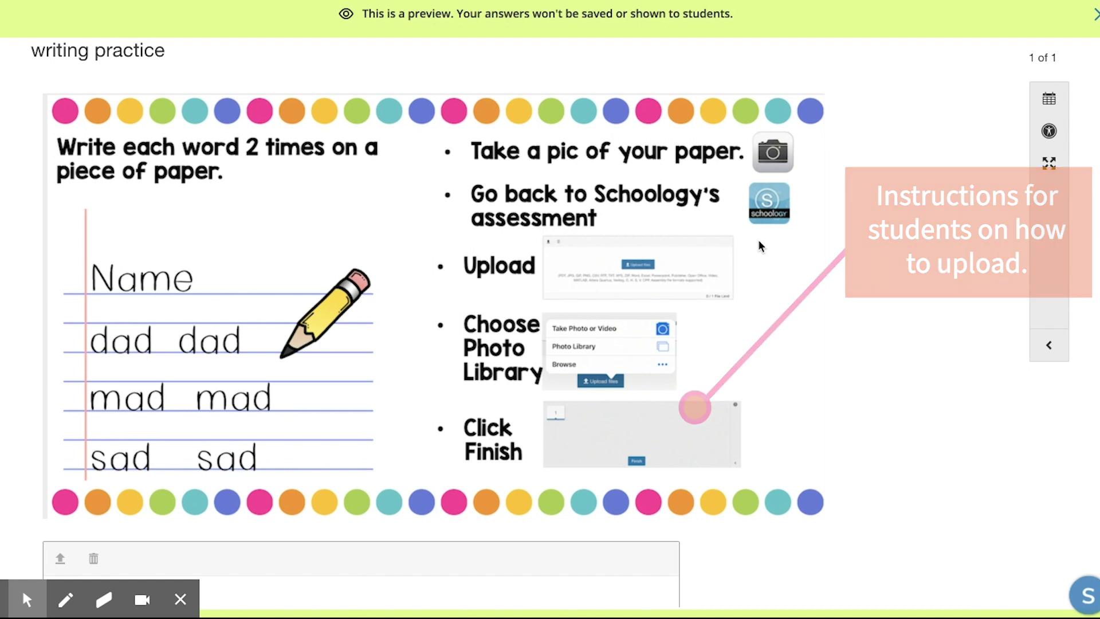
# Step: Scroll through the writing-practice photo-upload question
pyautogui.scroll(-1, 760, 246)
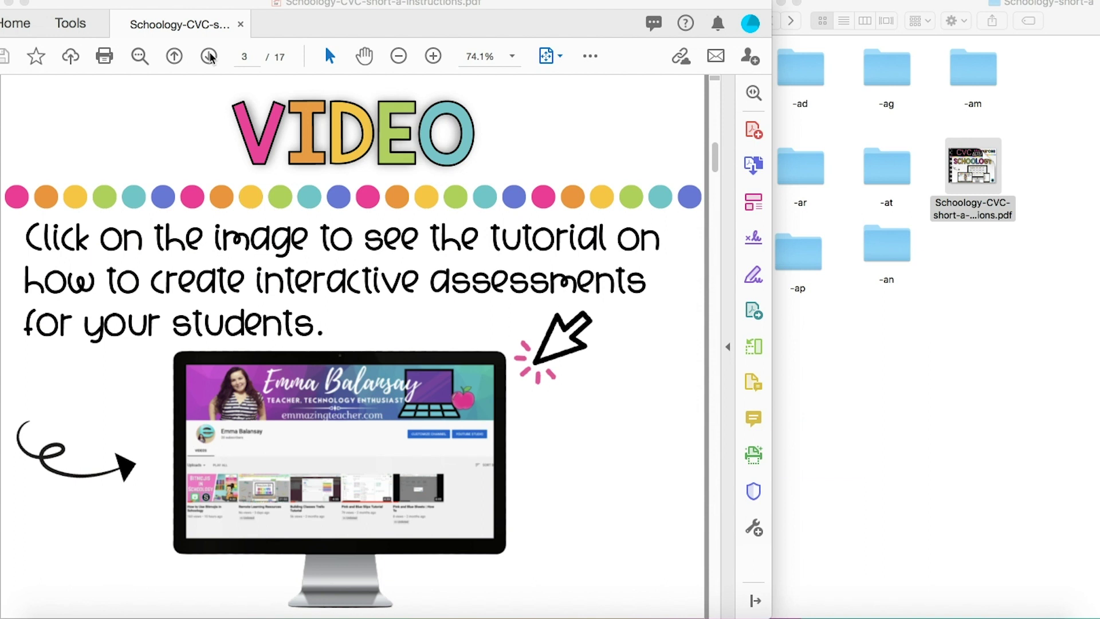
# Step: Page forward through the instruction guide to its Read and Draw page
pyautogui.click(209, 57)
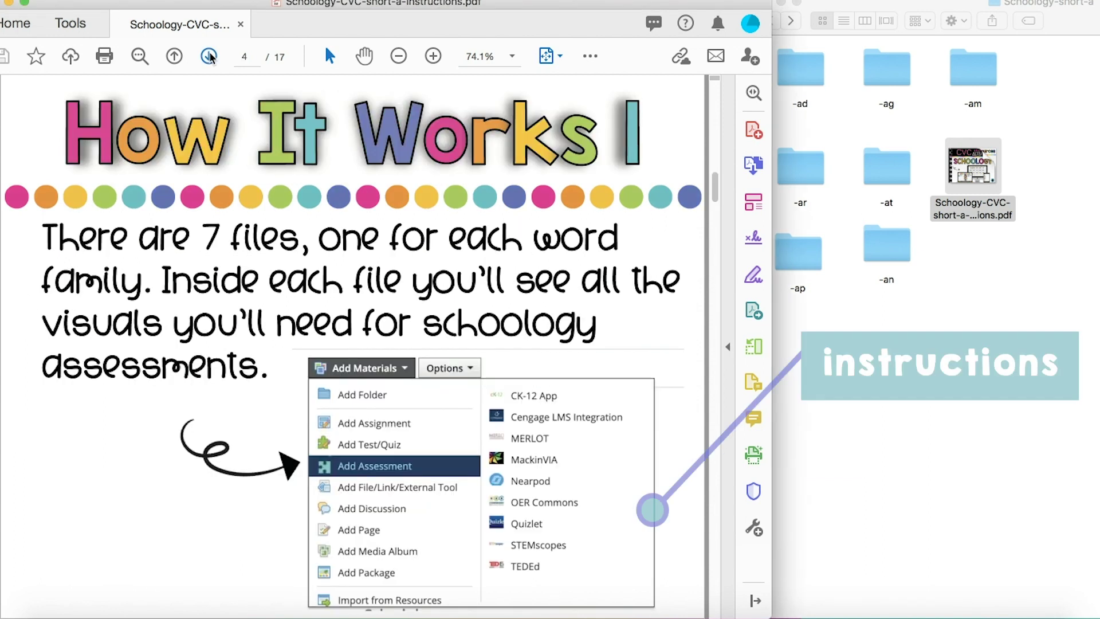
pyautogui.click(209, 56)
pyautogui.click(209, 56)
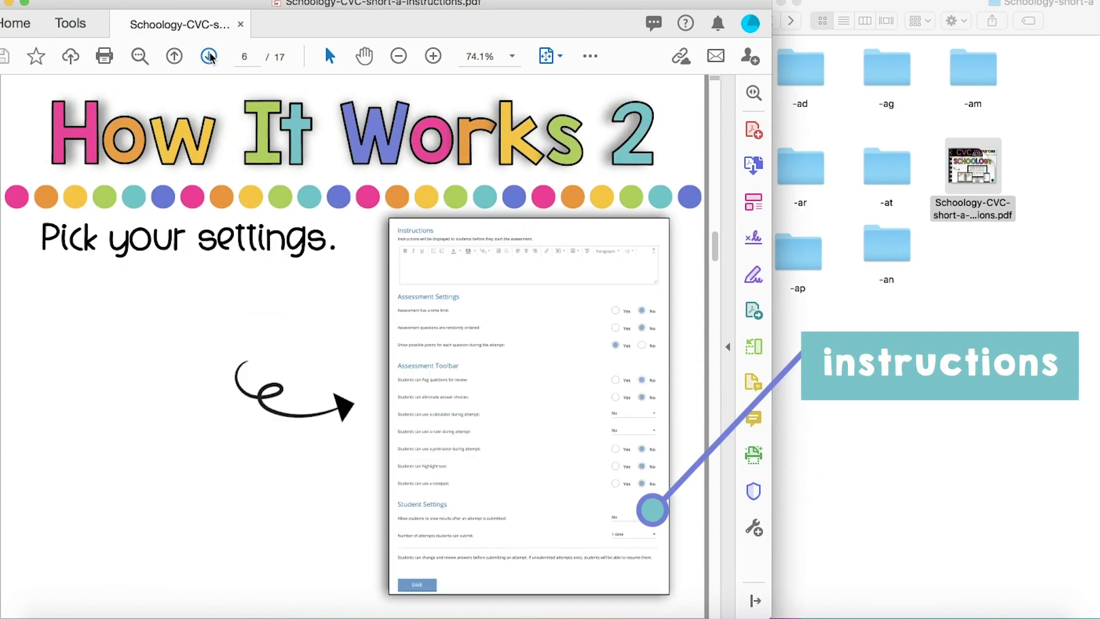
pyautogui.click(208, 56)
pyautogui.click(209, 56)
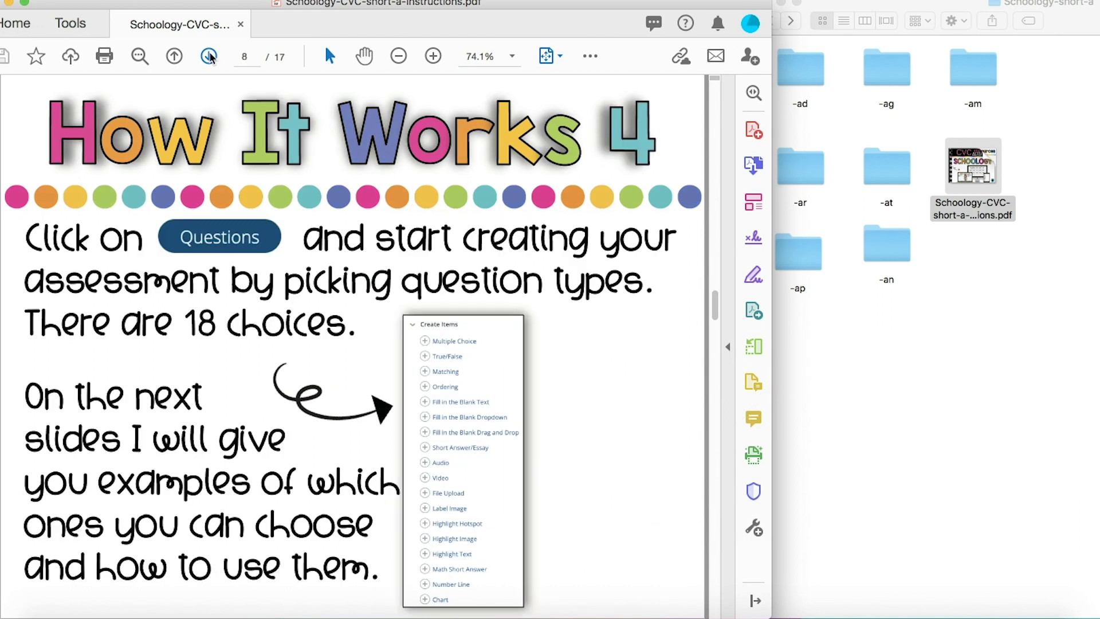
pyautogui.click(208, 56)
pyautogui.click(209, 56)
pyautogui.click(209, 55)
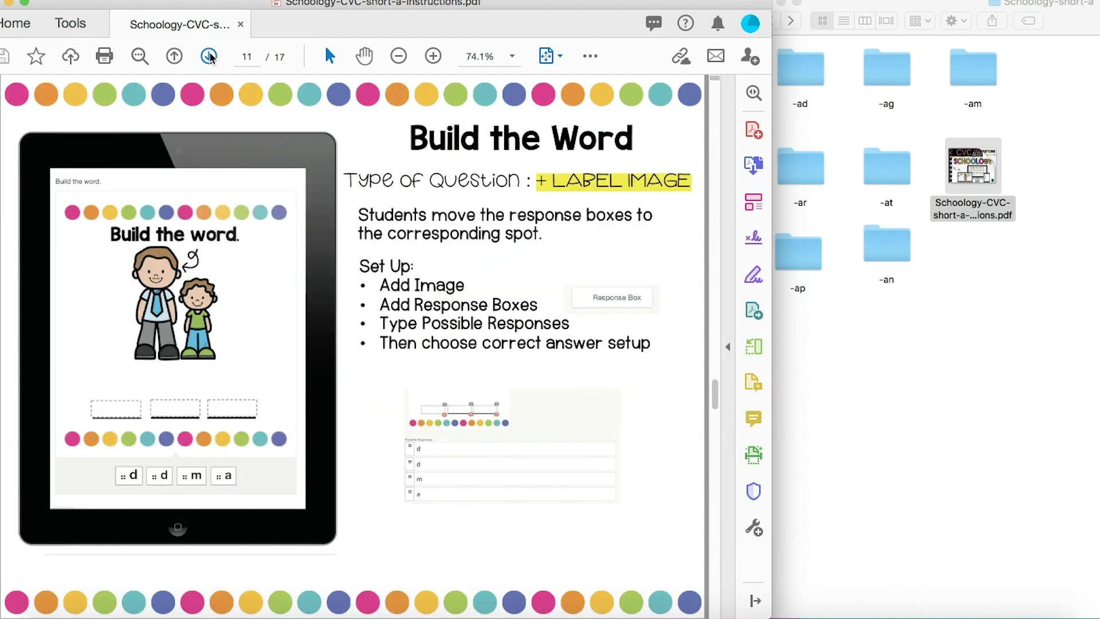
pyautogui.click(210, 55)
pyautogui.click(210, 56)
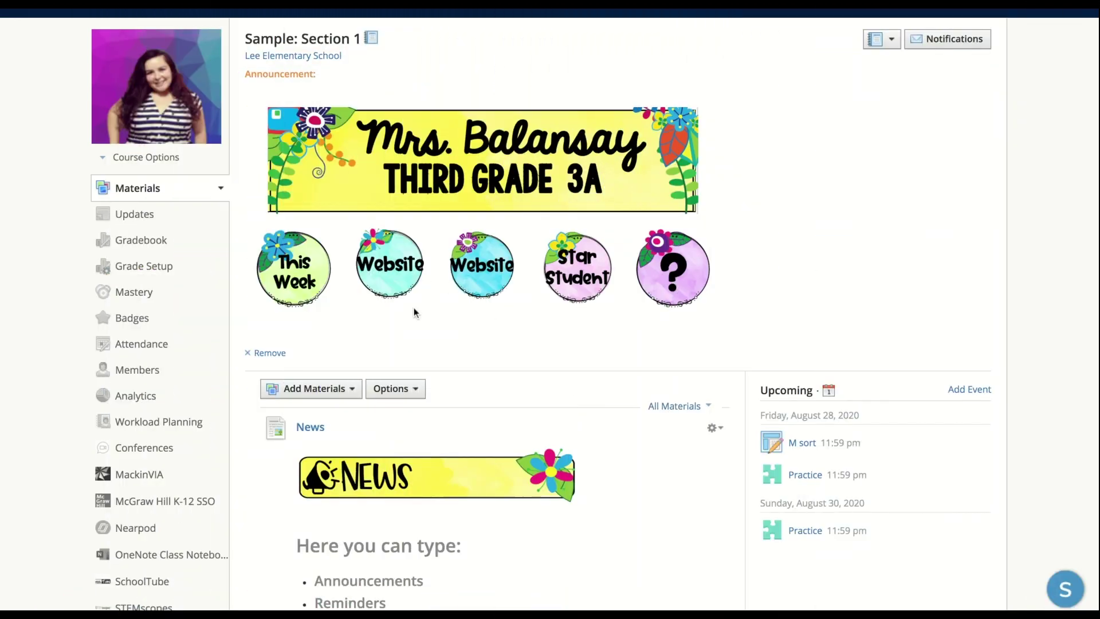
# Step: Start a new assessment from the course's Add Materials menu
pyautogui.click(351, 388)
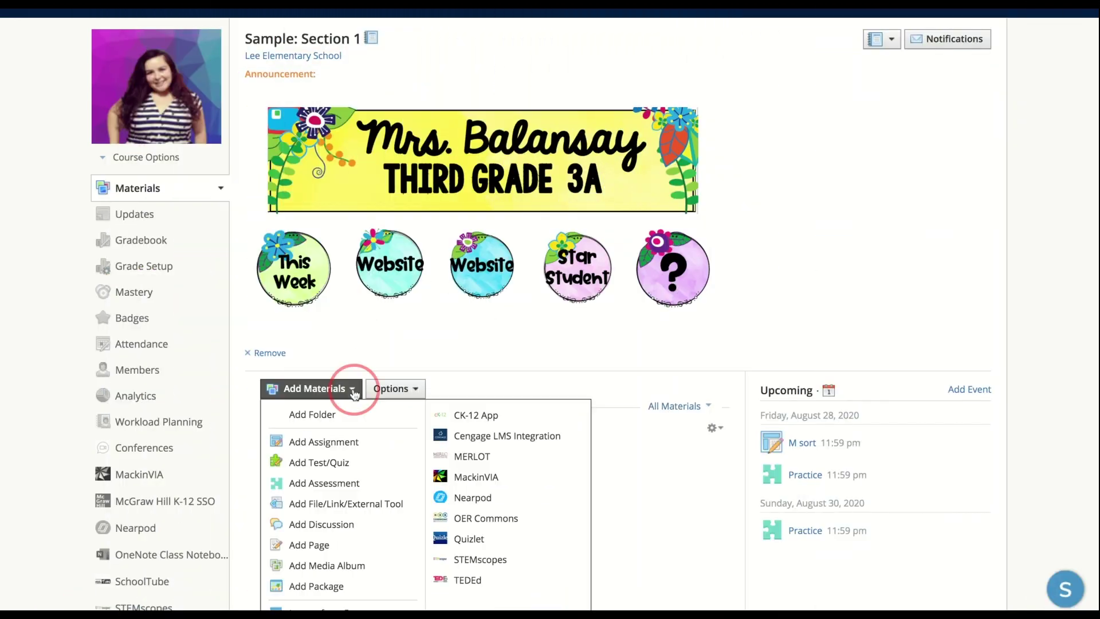
pyautogui.scroll(-3, 351, 392)
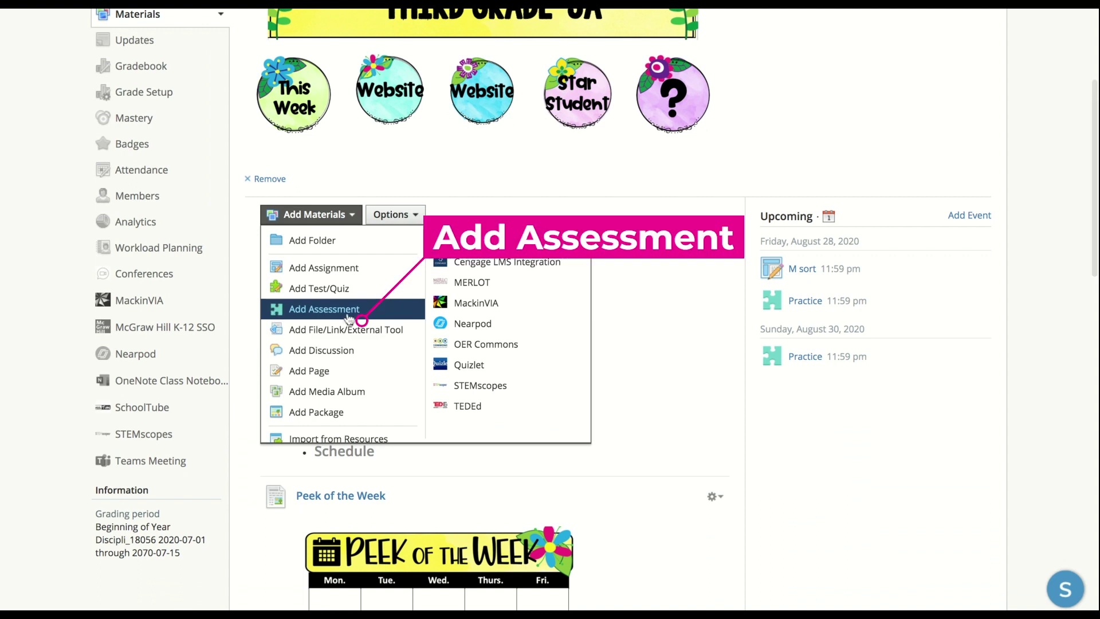
pyautogui.click(350, 313)
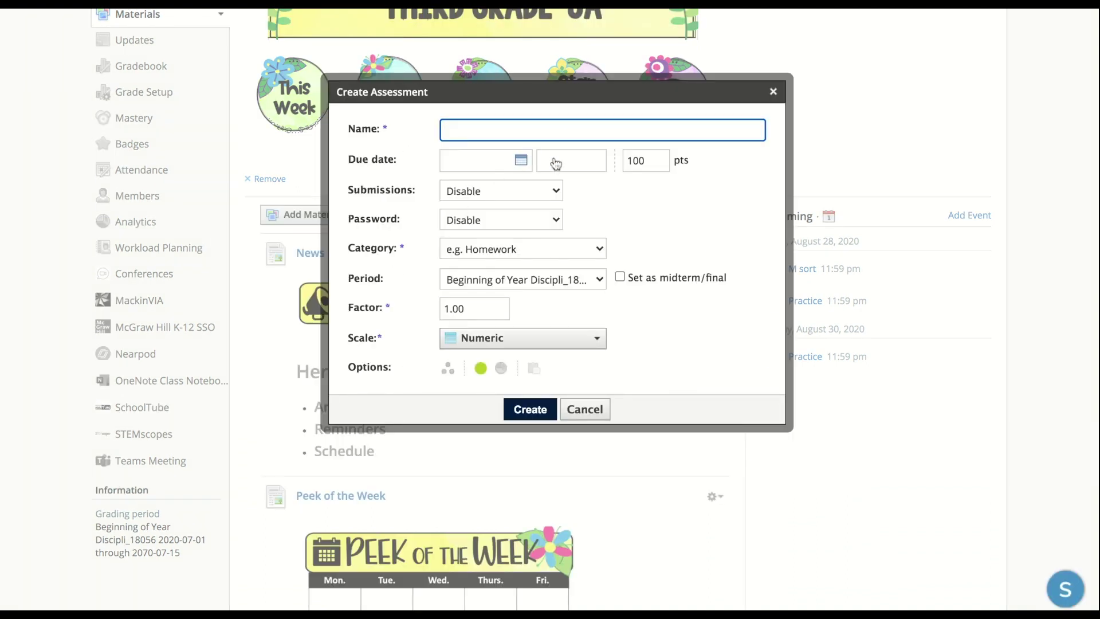
# Step: Create assessment 'Practice', due August 28, with submissions enabled
pyautogui.write('Practice')
pyautogui.click(514, 153)
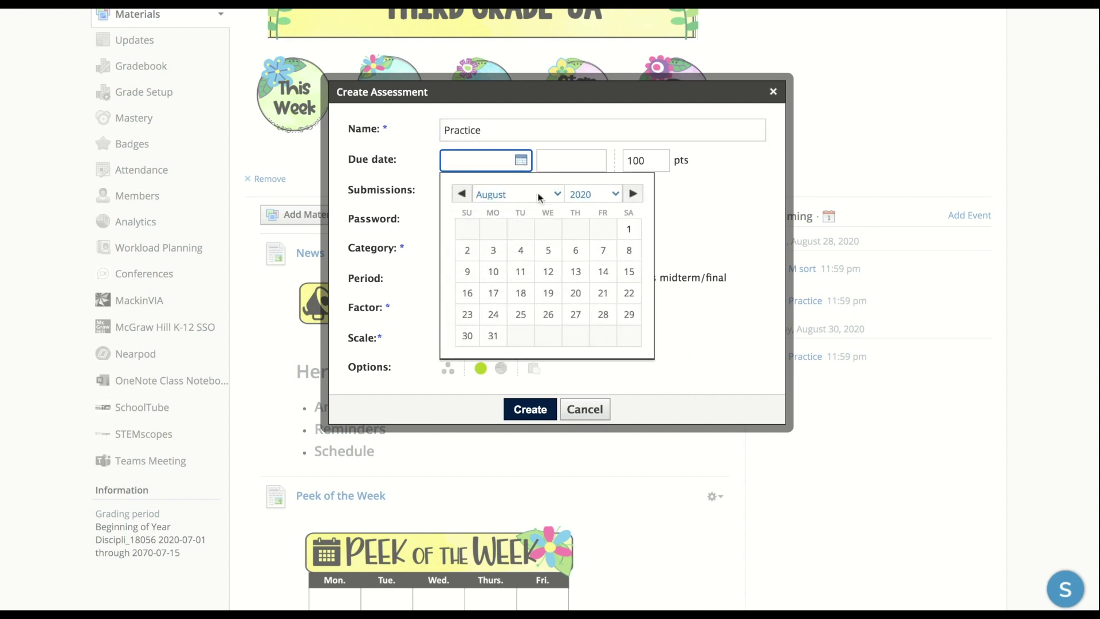
pyautogui.click(616, 315)
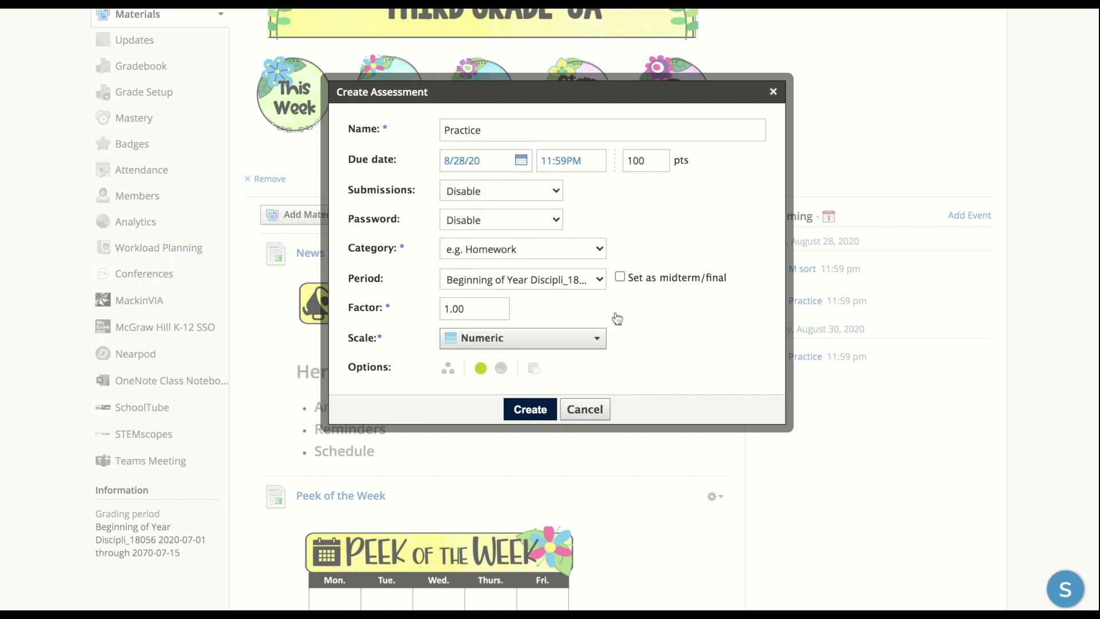
pyautogui.click(549, 187)
pyautogui.click(550, 203)
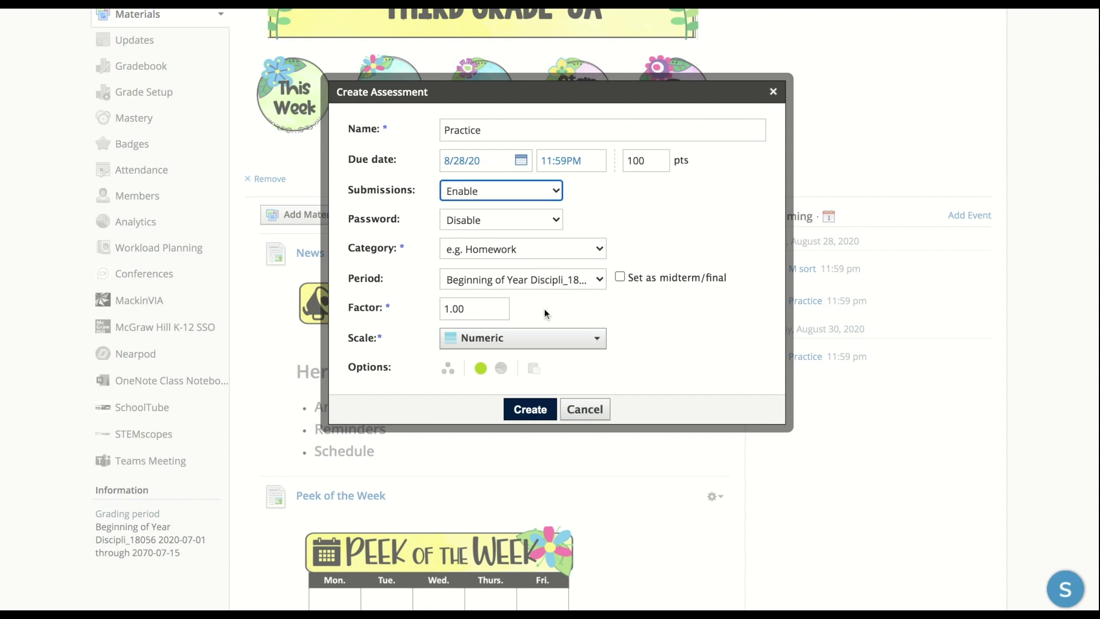
pyautogui.click(530, 410)
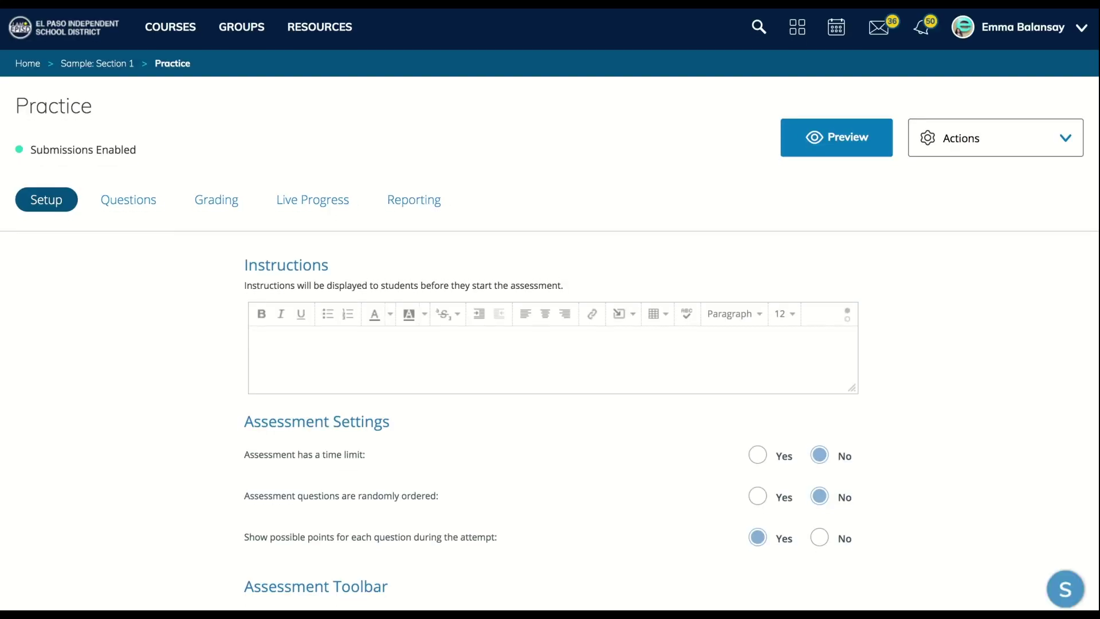
# Step: Save the Practice assessment's Setup tab settings
pyautogui.scroll(-5, 550, 310)
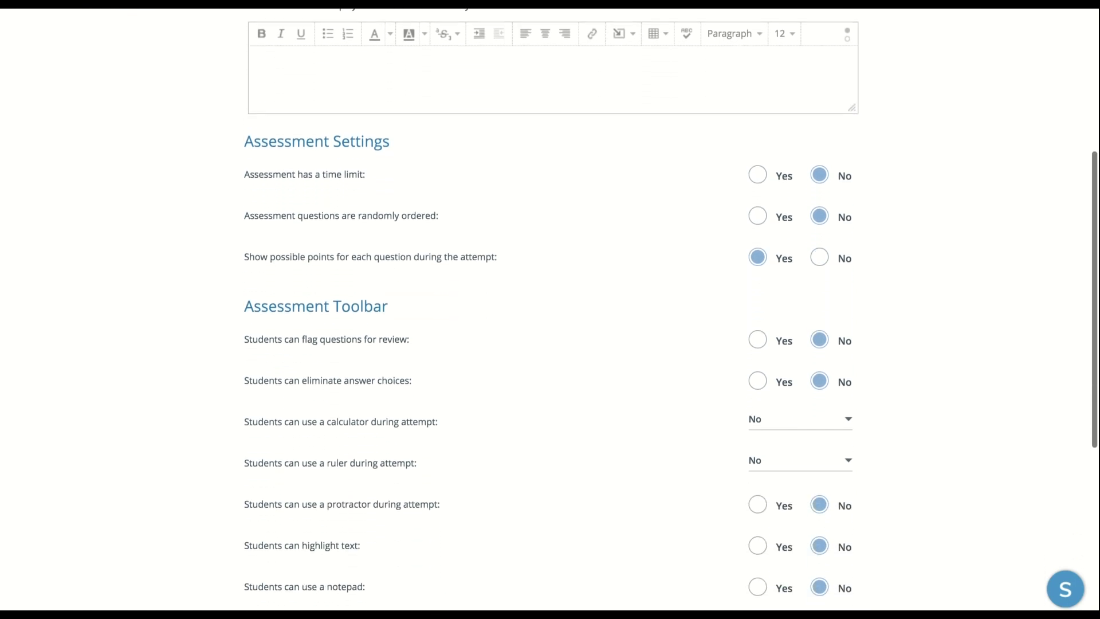
pyautogui.scroll(-3, 550, 310)
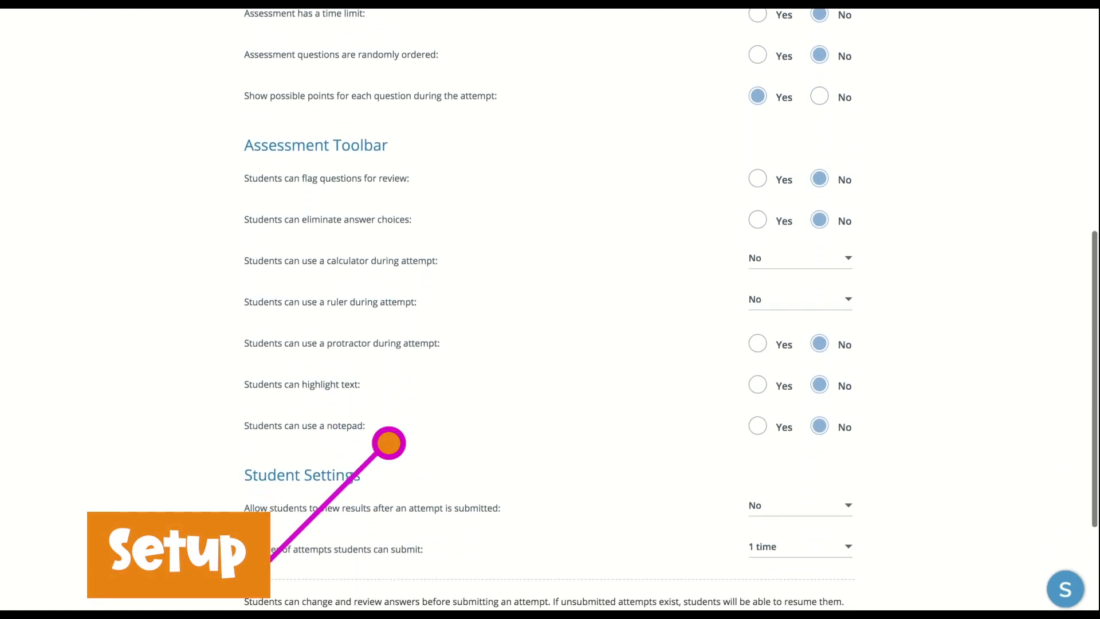
pyautogui.scroll(-2, 412, 229)
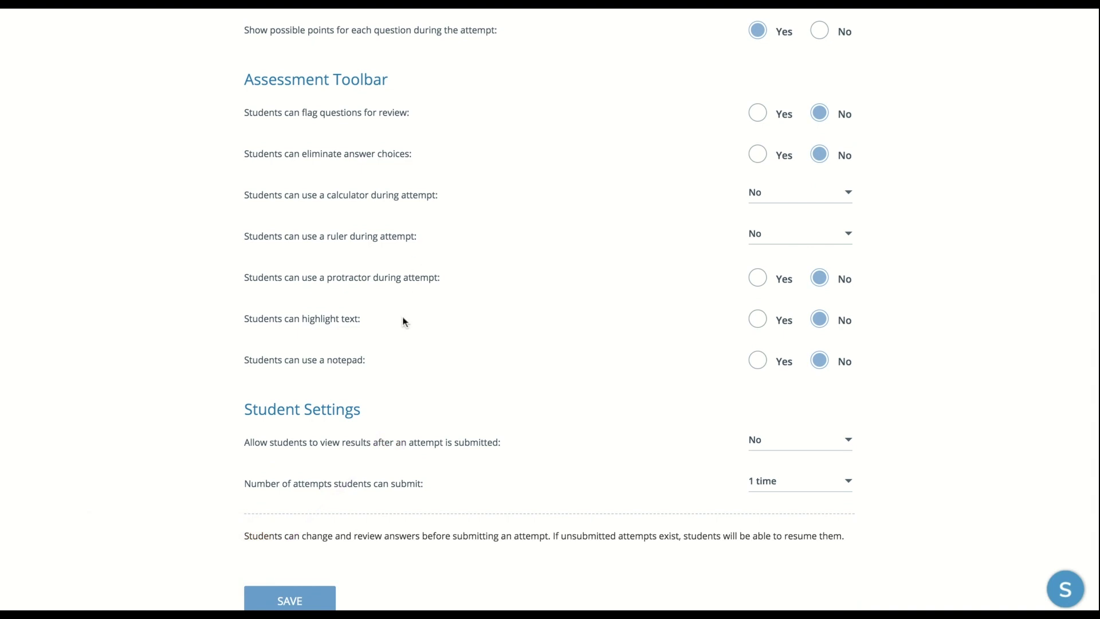
pyautogui.scroll(-2, 410, 383)
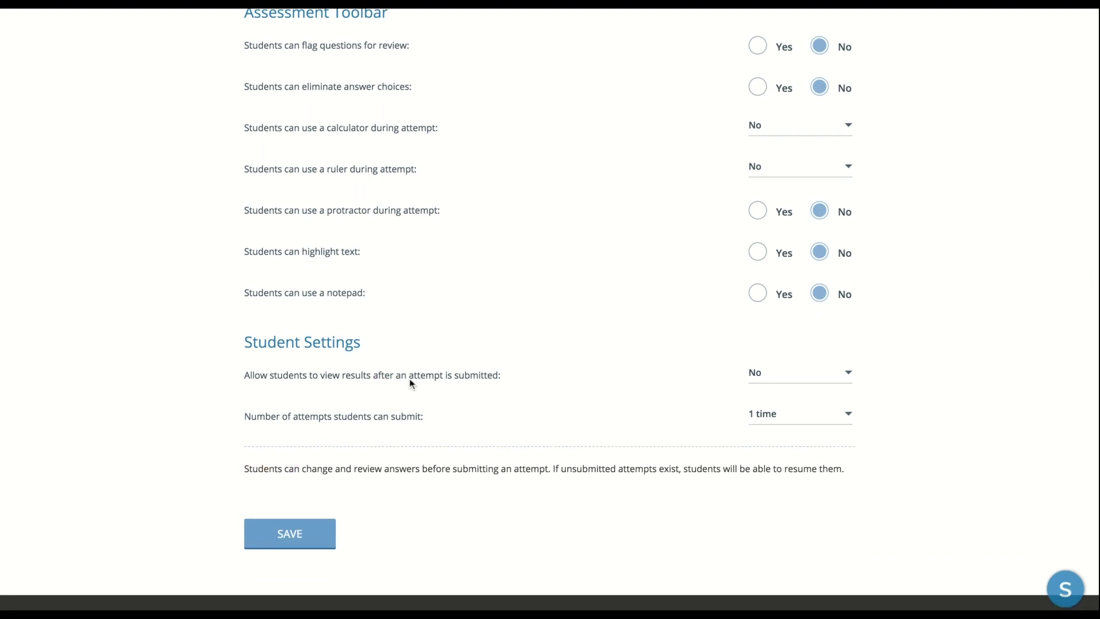
pyautogui.scroll(-1, 411, 384)
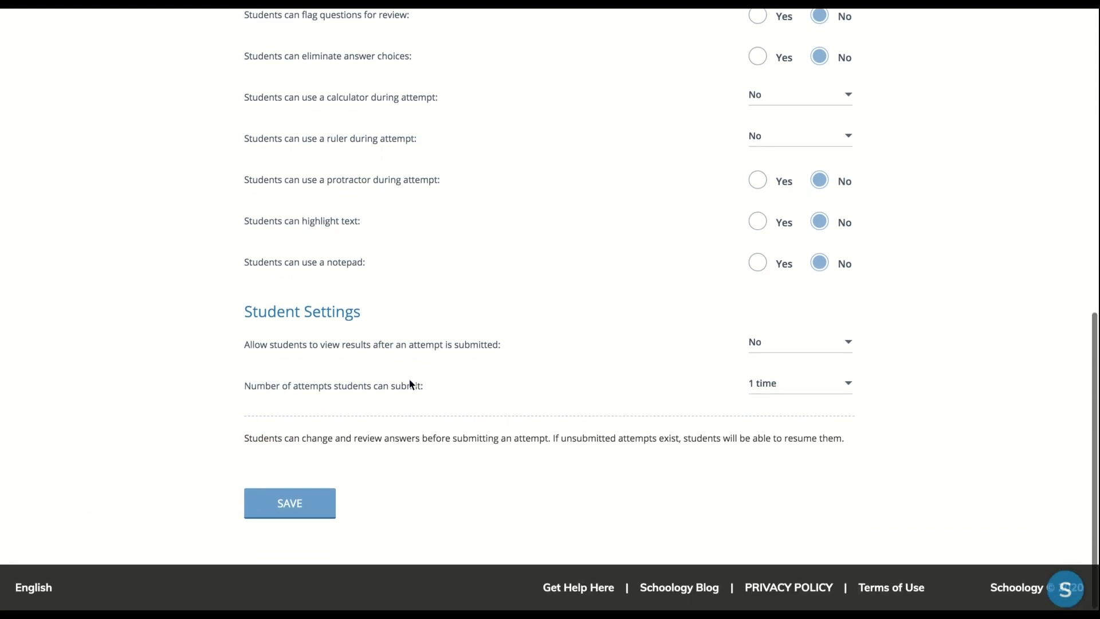
pyautogui.click(291, 502)
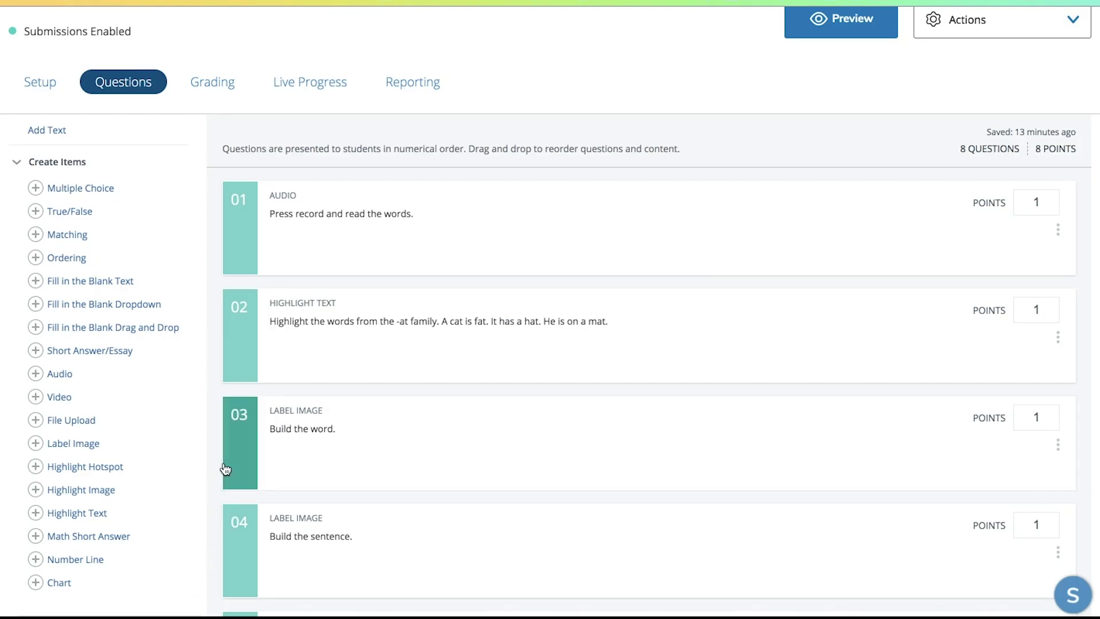
# Step: Create an Audio question and upload the '-ad Fluency' word grid image into its prompt
pyautogui.click(58, 375)
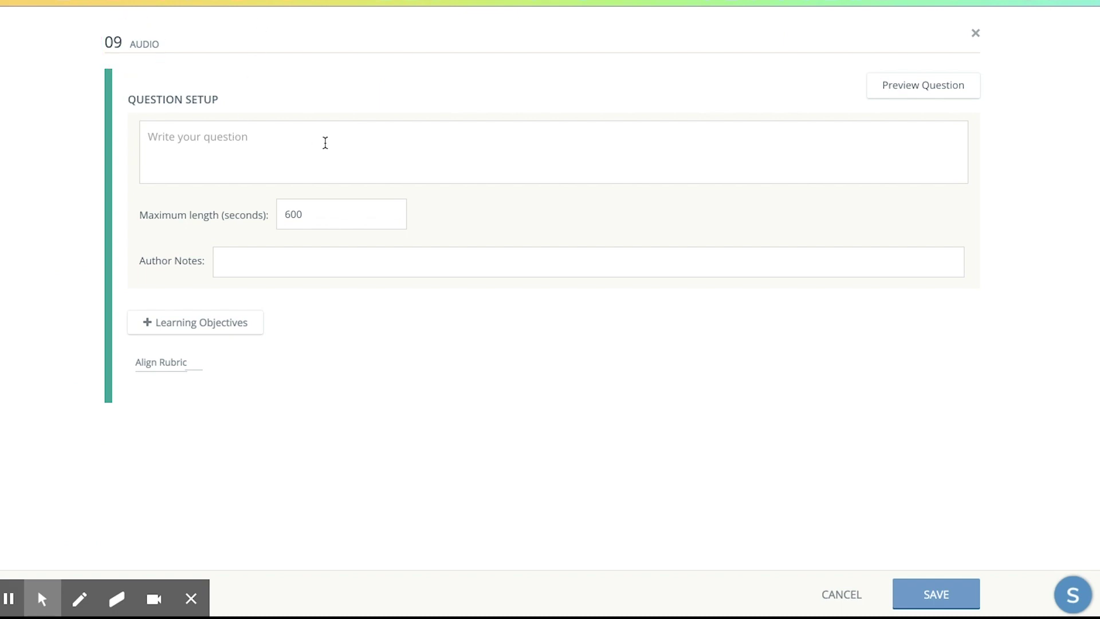
pyautogui.click(325, 143)
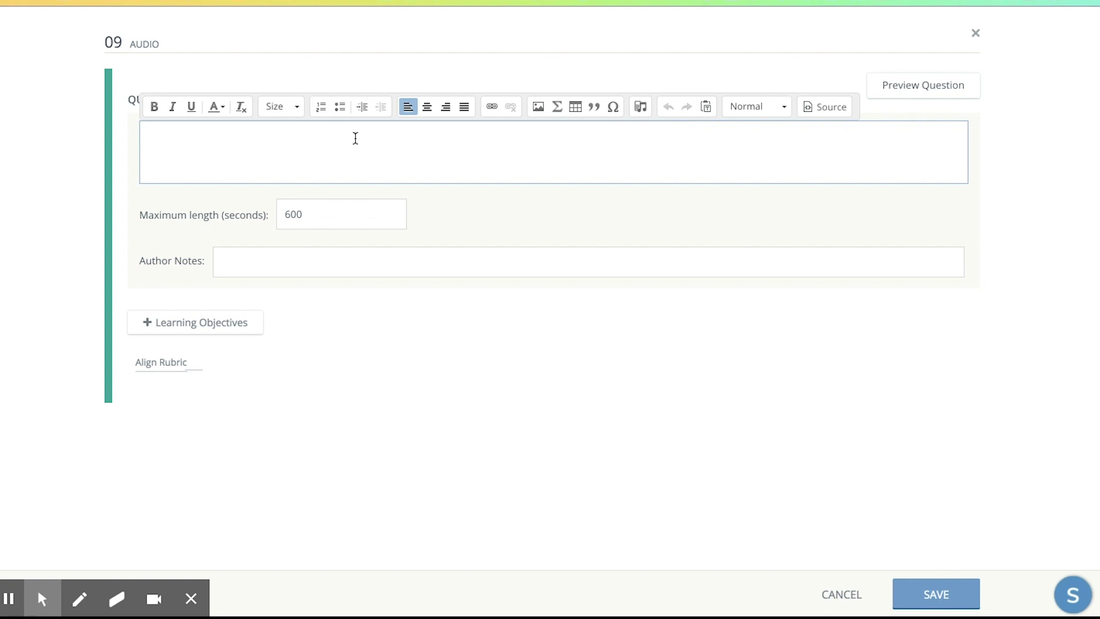
pyautogui.click(539, 107)
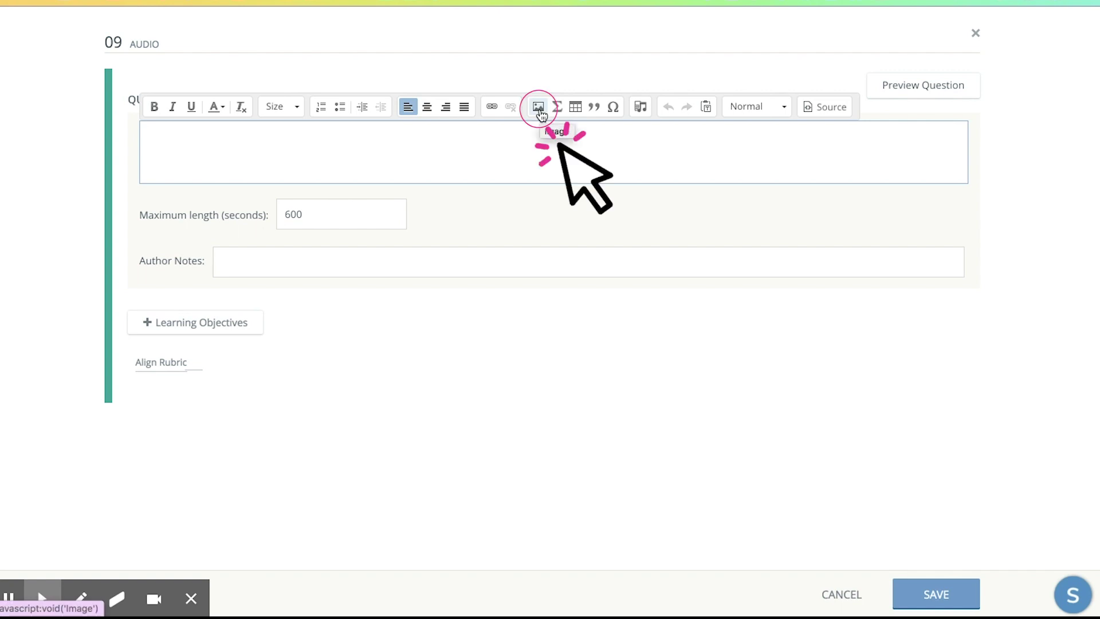
pyautogui.click(541, 114)
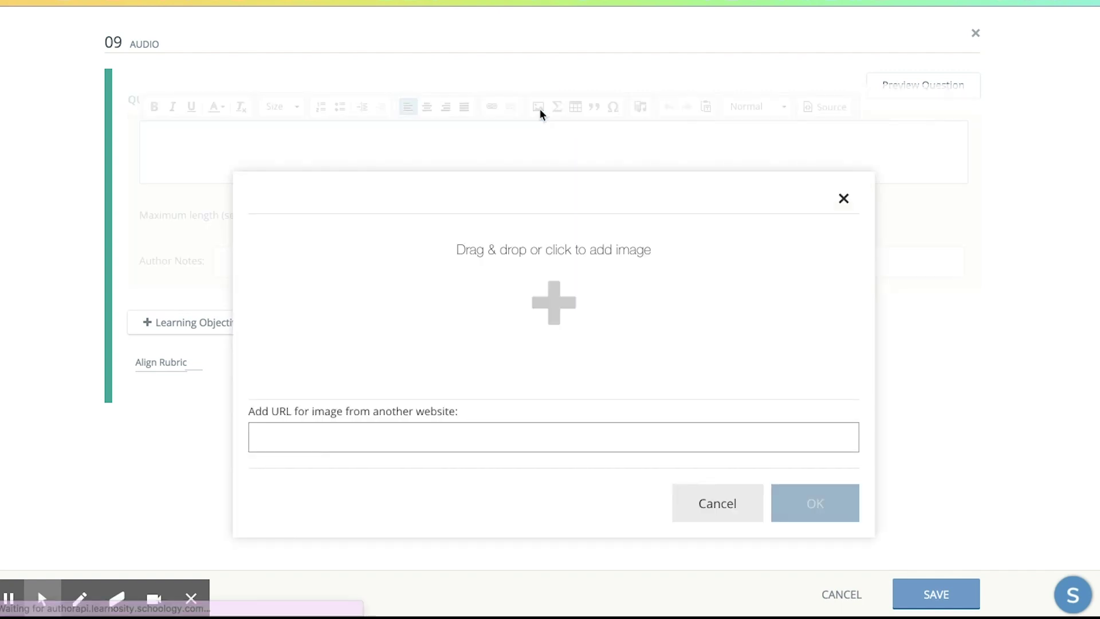
pyautogui.click(550, 292)
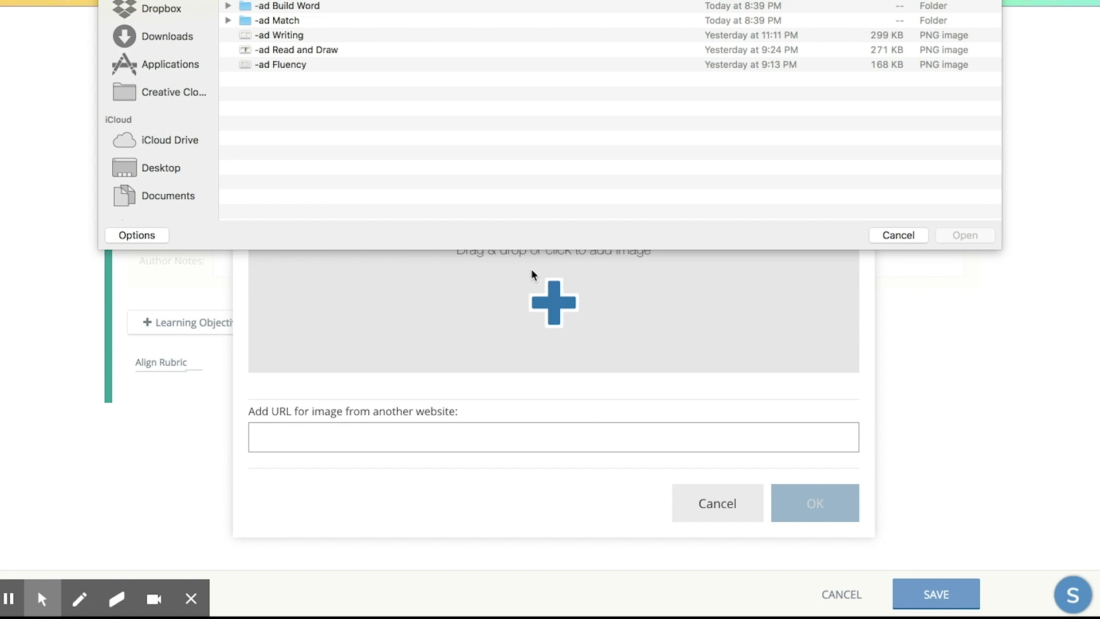
pyautogui.click(296, 67)
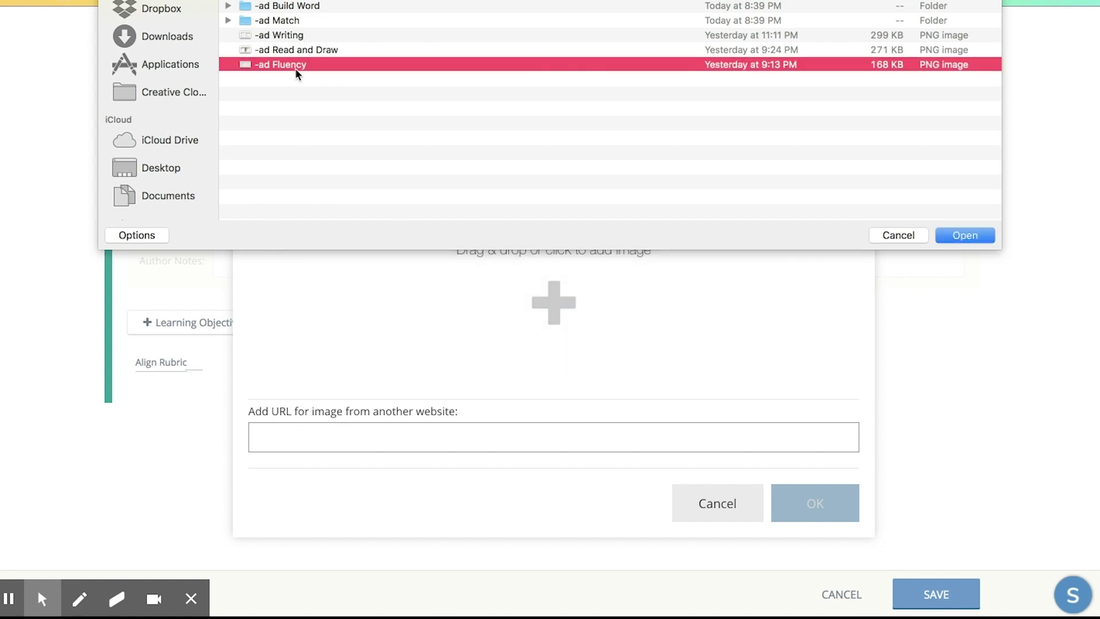
pyautogui.click(964, 235)
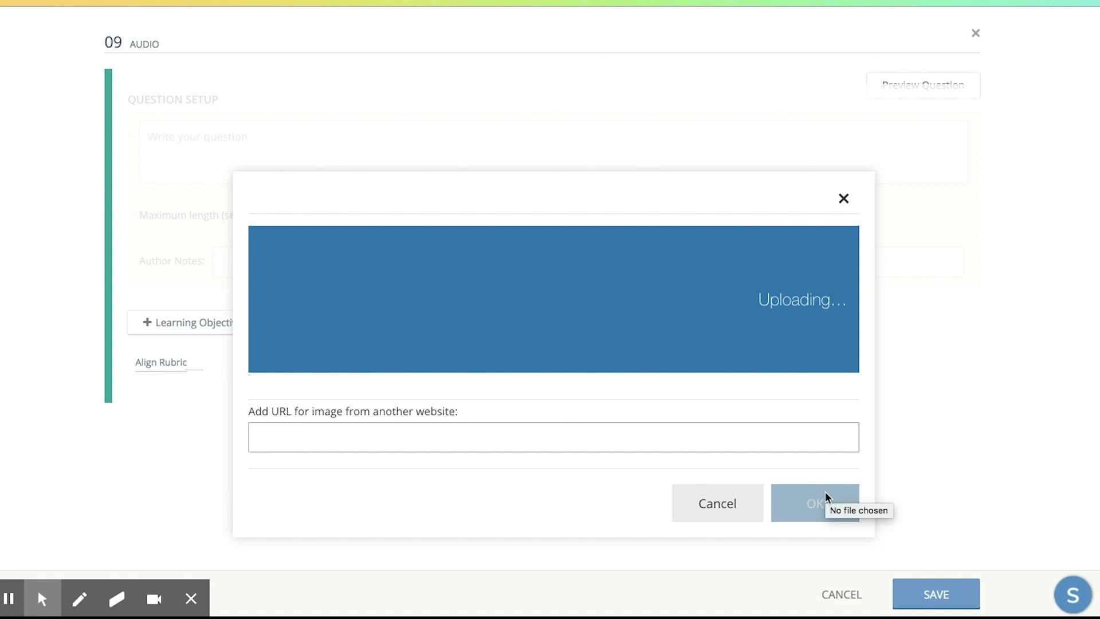
pyautogui.click(819, 487)
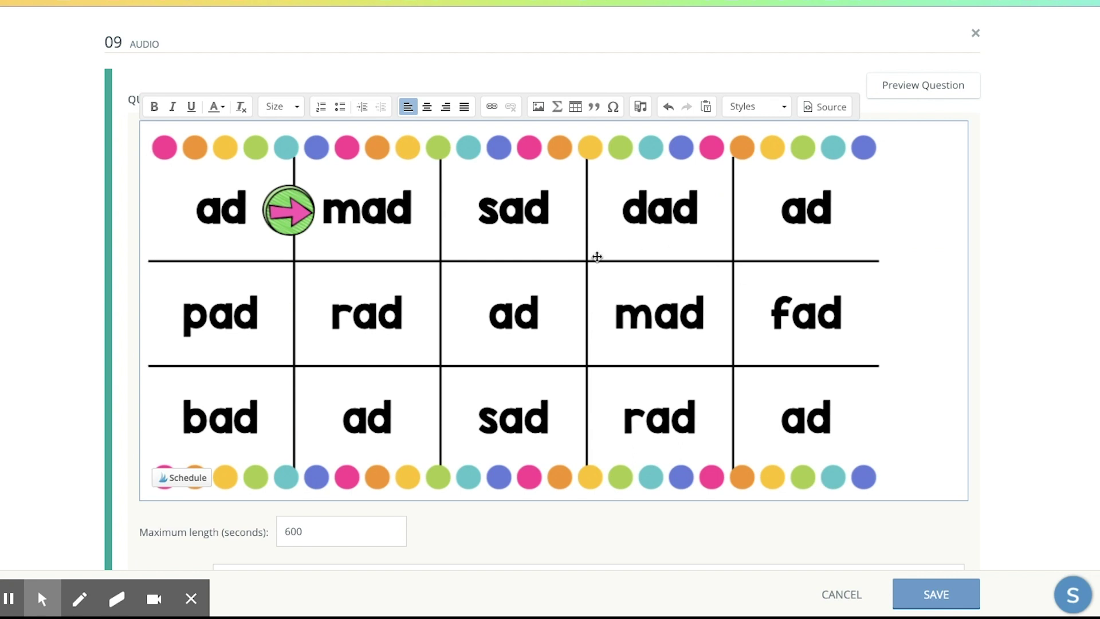
pyautogui.scroll(-2, 597, 256)
pyautogui.scroll(2, 597, 257)
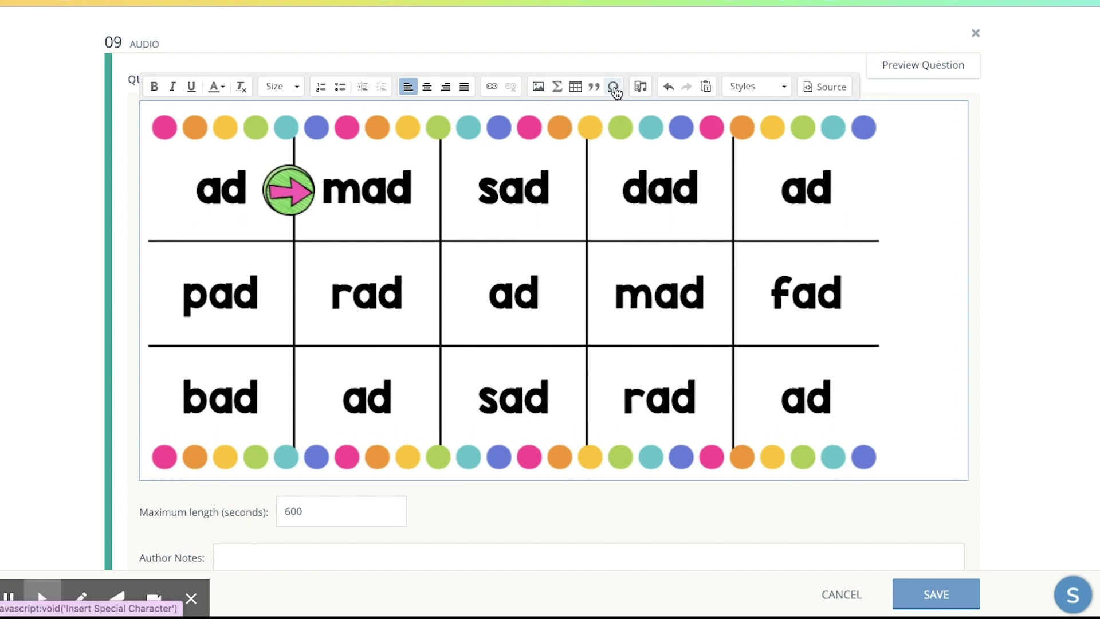
# Step: Start audio recording setup, cancel it, close the Tools dialog, then reopen the audio tools
pyautogui.click(640, 88)
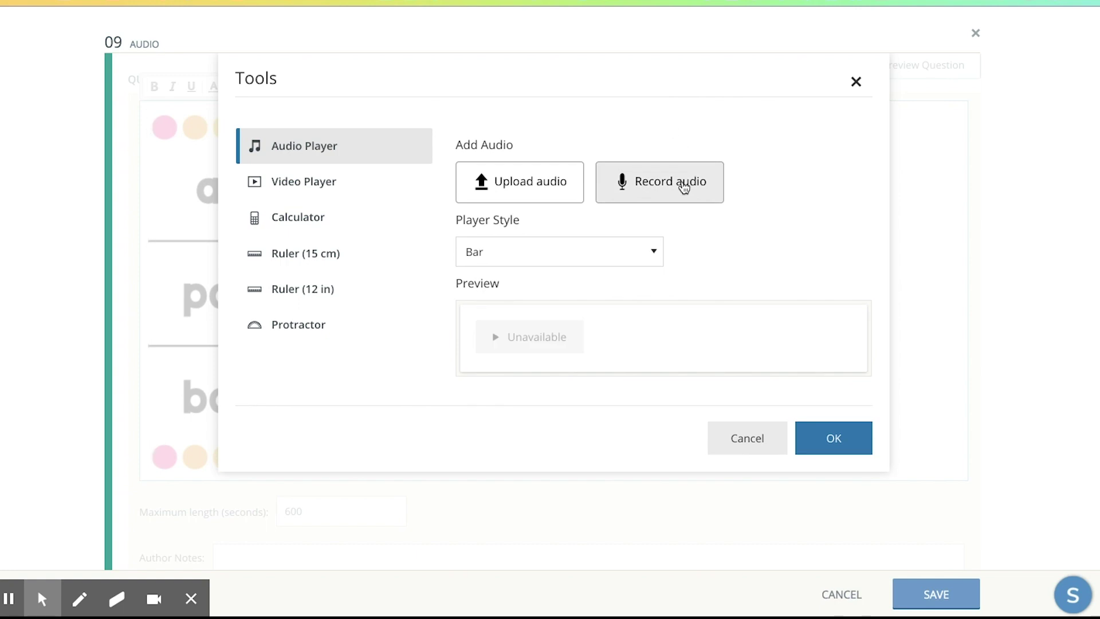
pyautogui.click(684, 187)
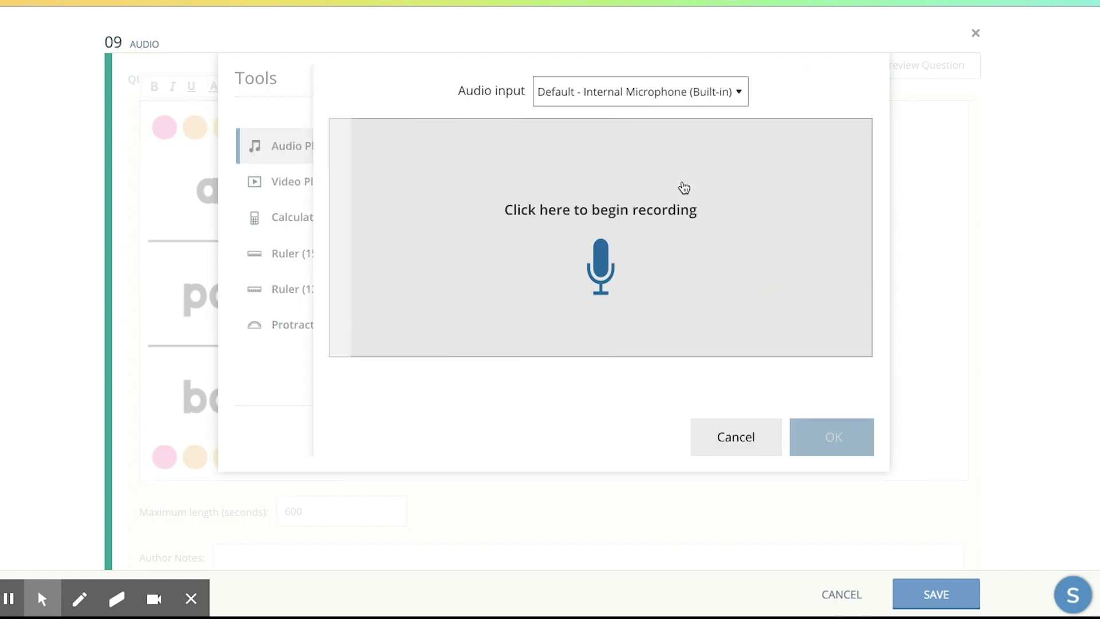
pyautogui.click(737, 444)
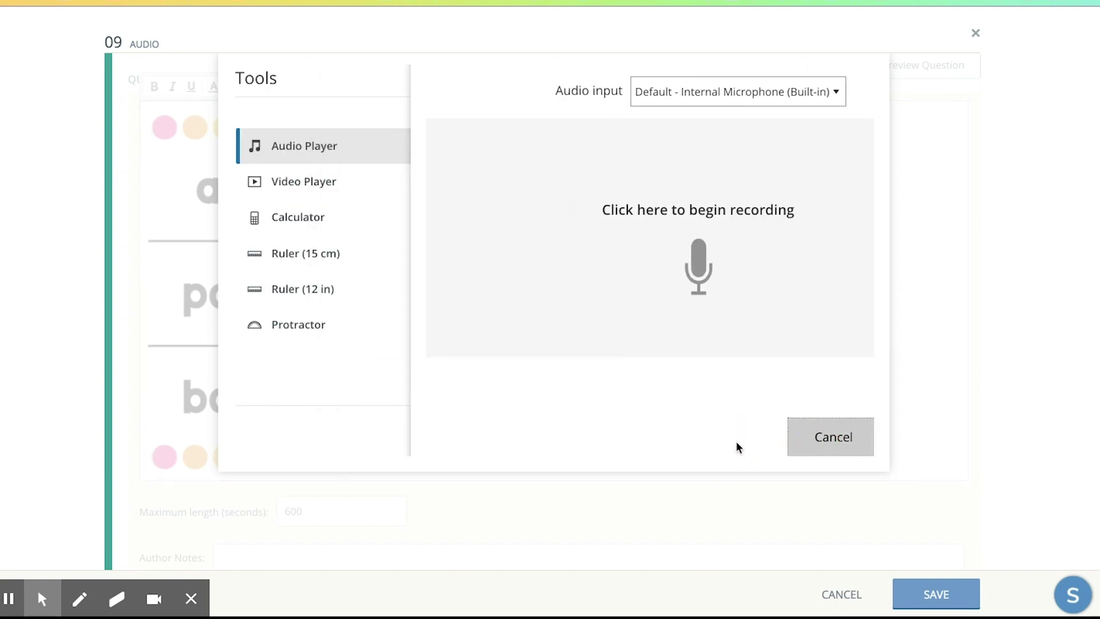
pyautogui.click(856, 81)
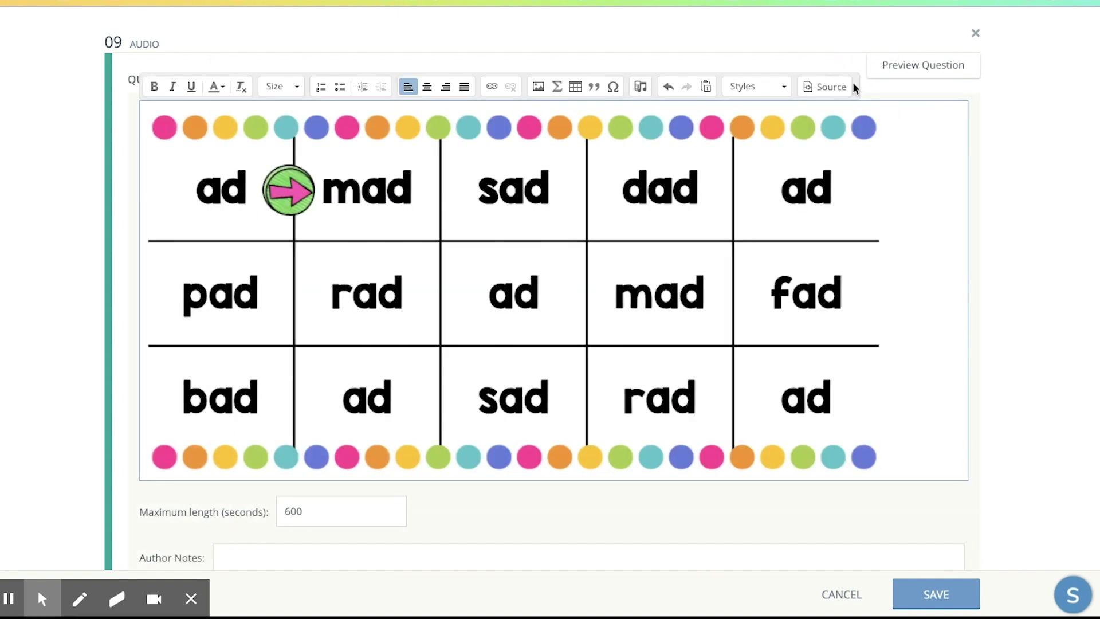
pyautogui.click(641, 95)
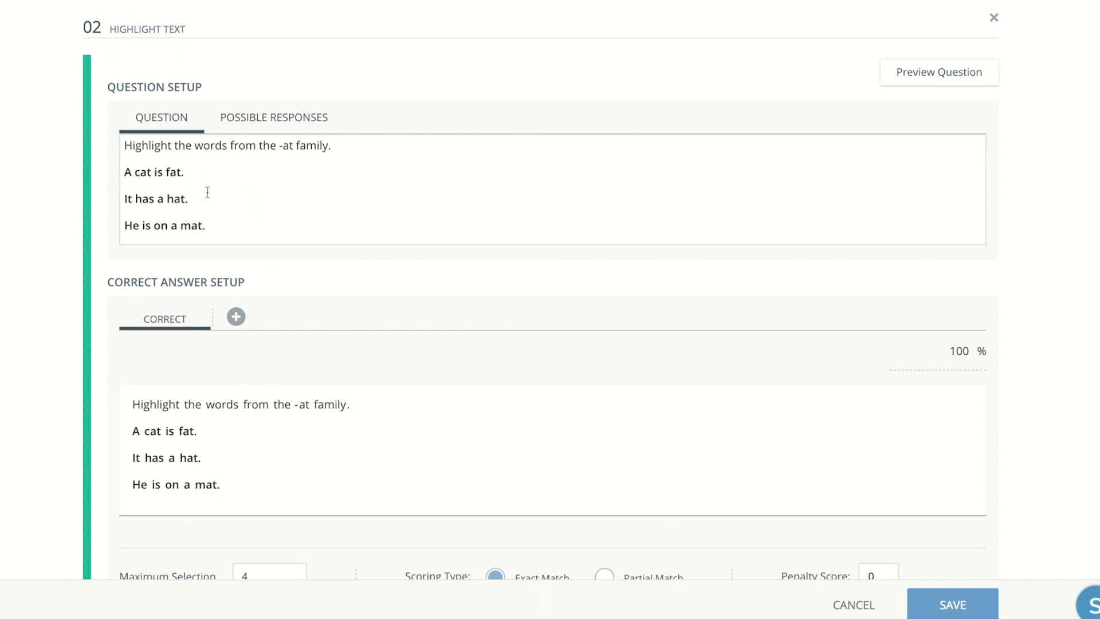
# Step: Mark cat, fat, hat and mat as the correct words to highlight
pyautogui.scroll(-1, 203, 184)
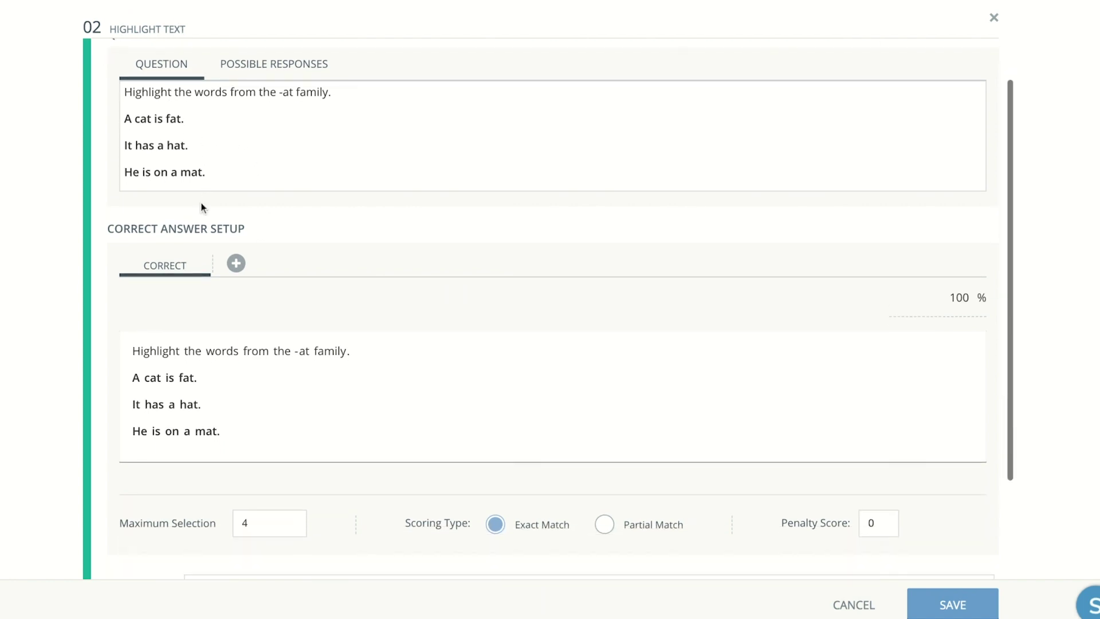
pyautogui.click(153, 378)
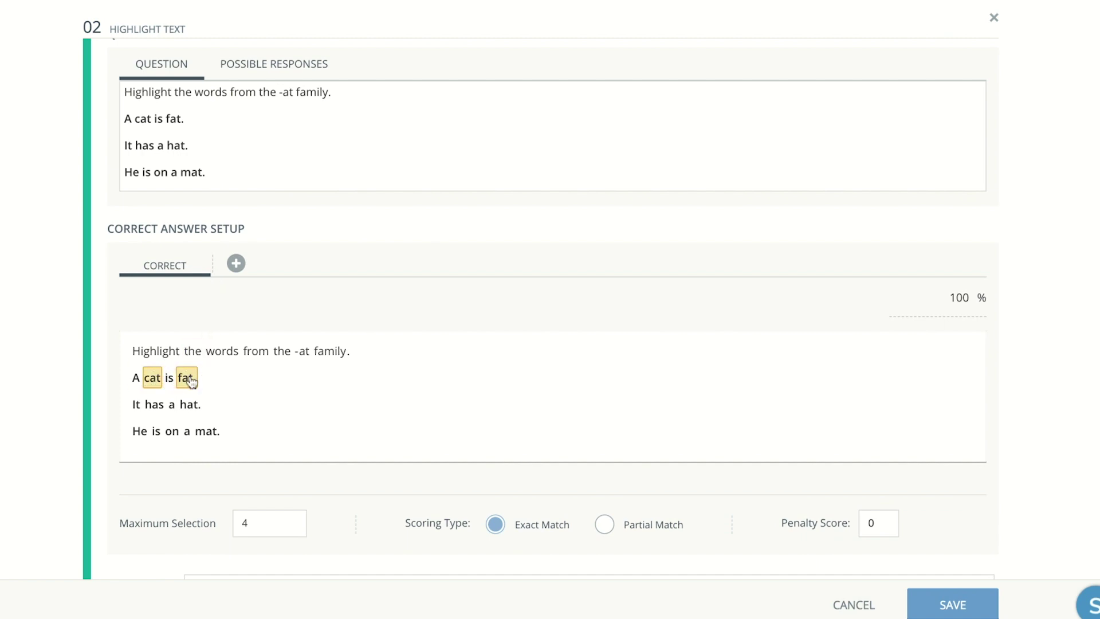
pyautogui.click(190, 379)
pyautogui.click(188, 405)
pyautogui.click(207, 434)
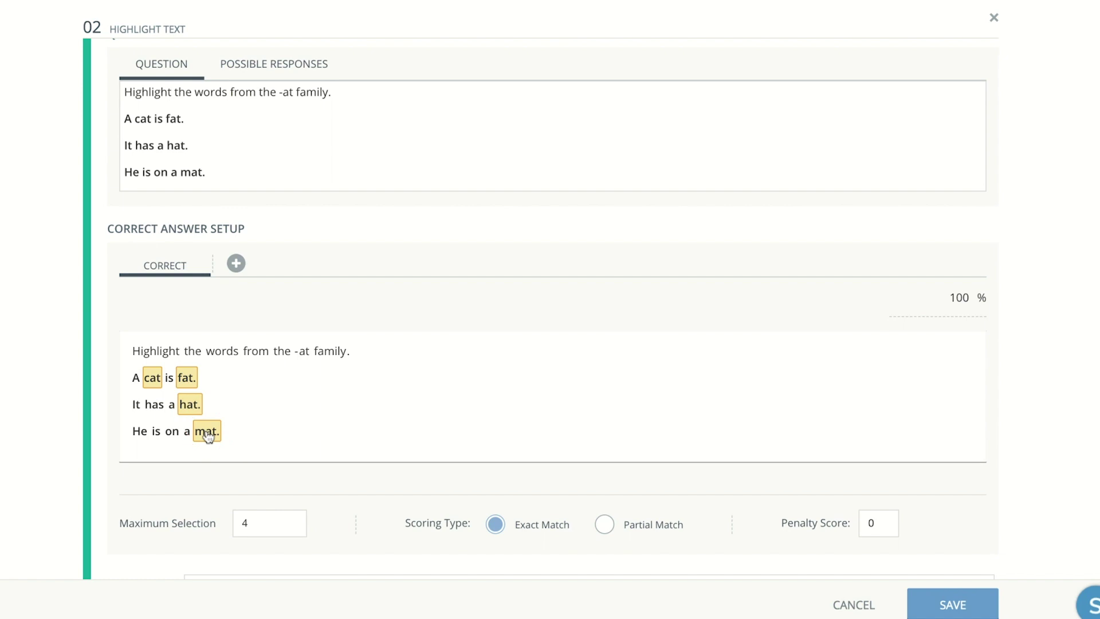
# Step: Review the highlight settings and preview the question as students see it
pyautogui.scroll(-2, 273, 520)
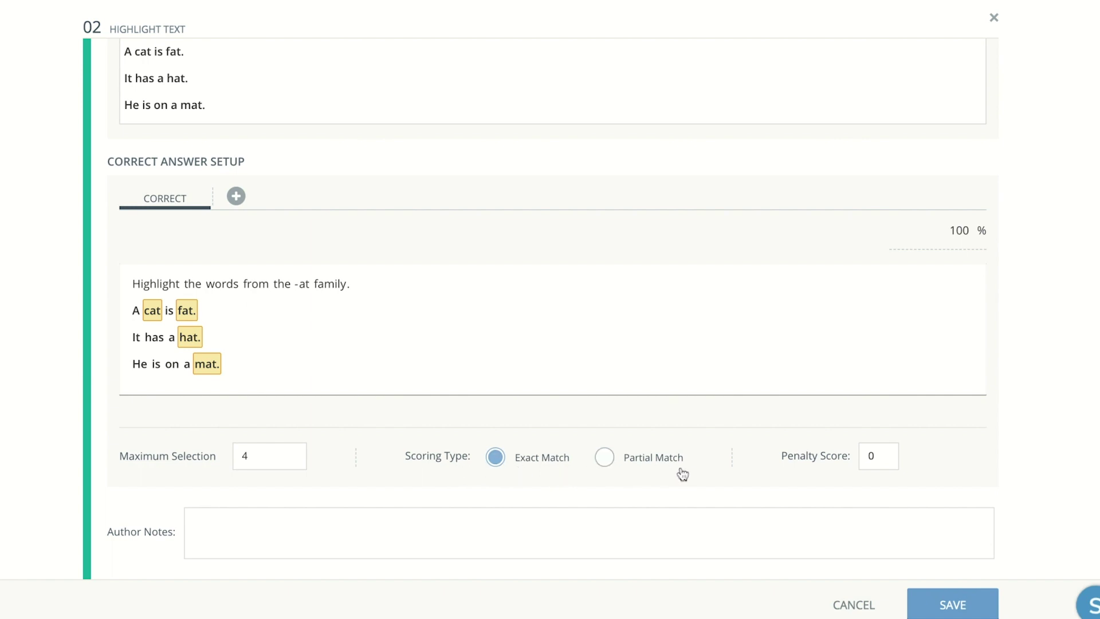
pyautogui.scroll(-1, 902, 470)
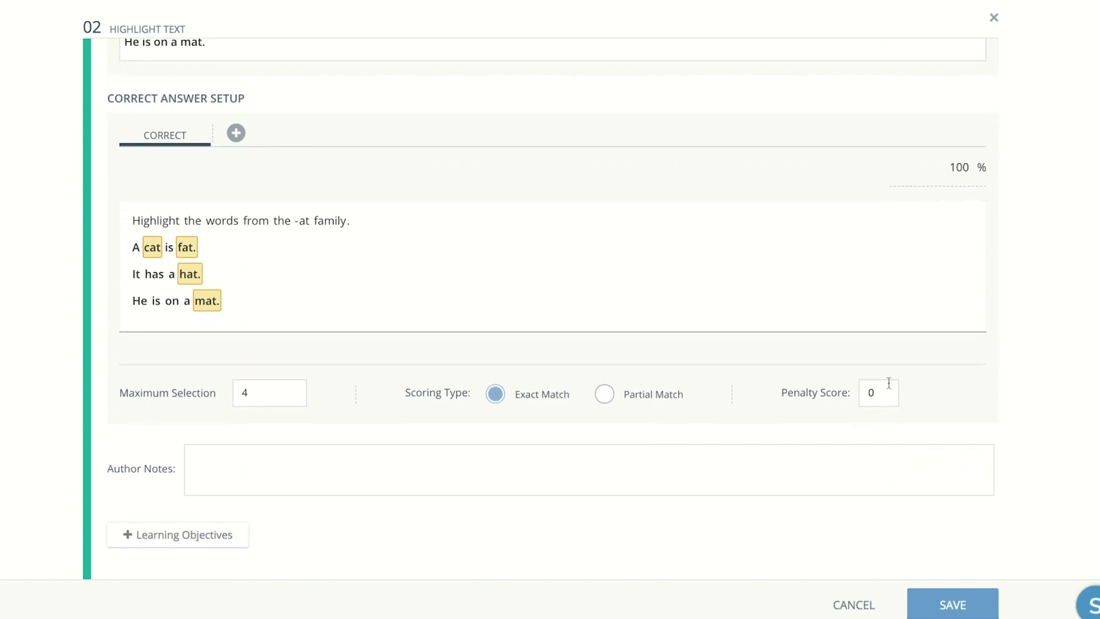
pyautogui.scroll(1, 888, 383)
pyautogui.scroll(-1, 889, 382)
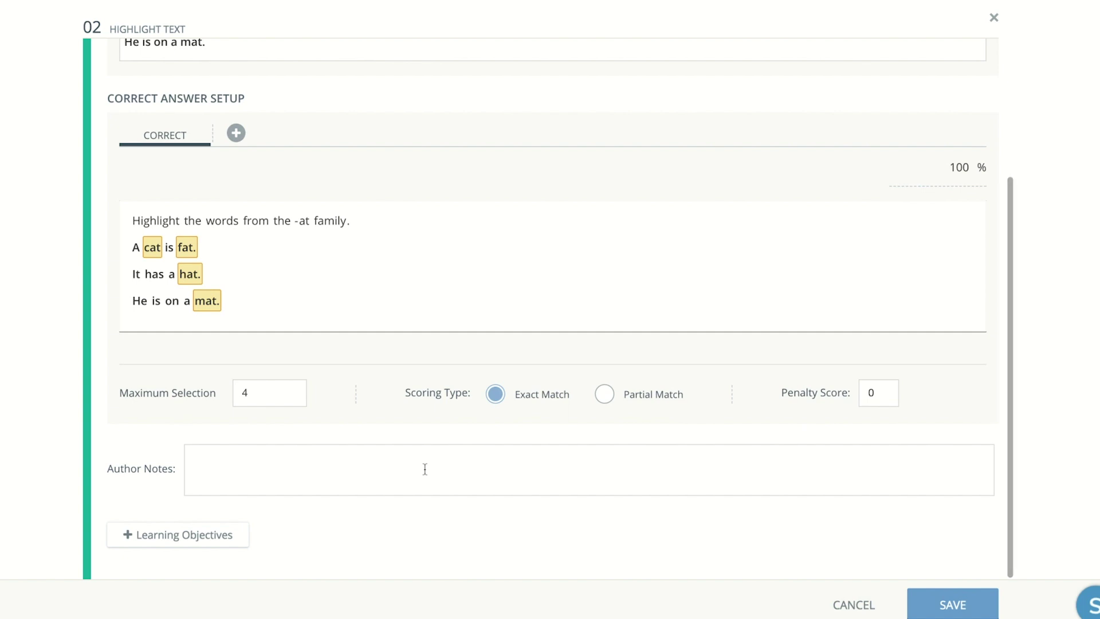
pyautogui.scroll(3, 425, 469)
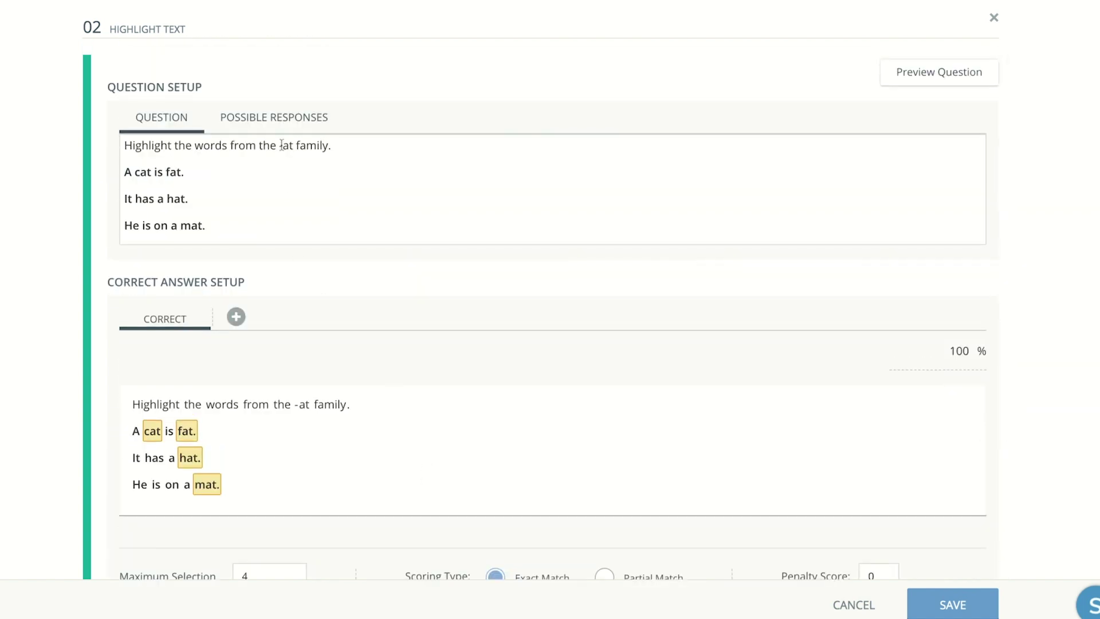
pyautogui.scroll(-3, 730, 449)
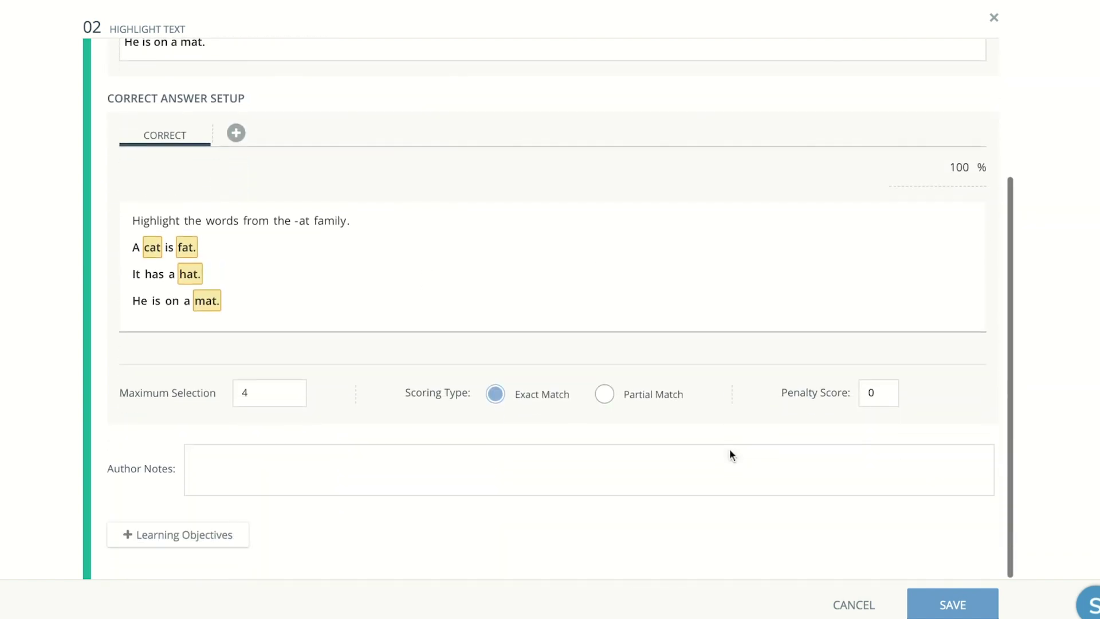
pyautogui.scroll(3, 730, 449)
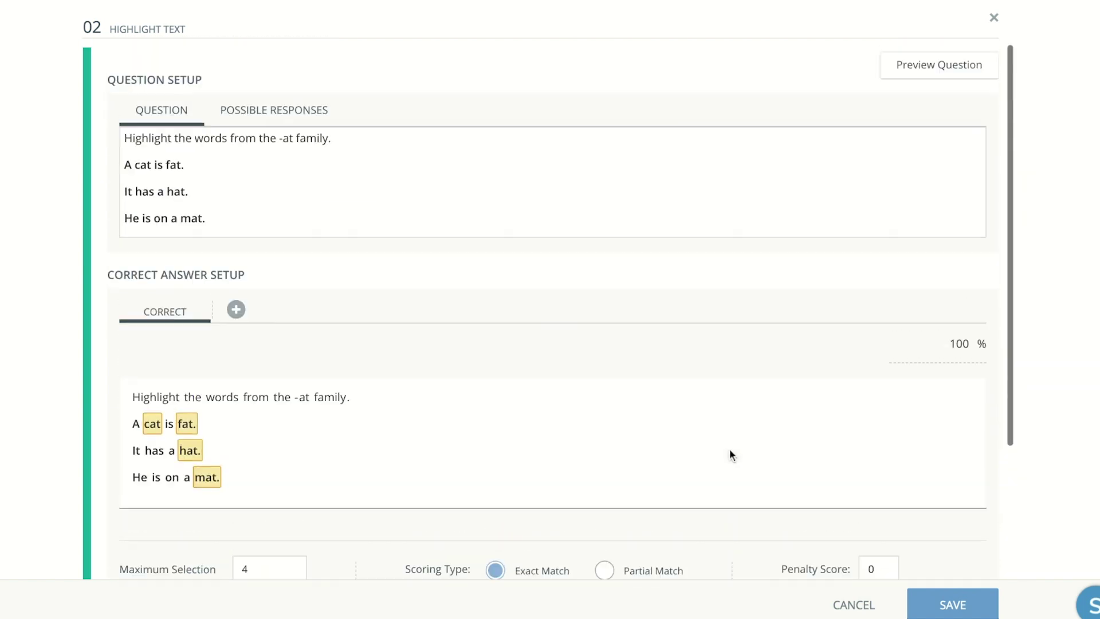
pyautogui.click(945, 76)
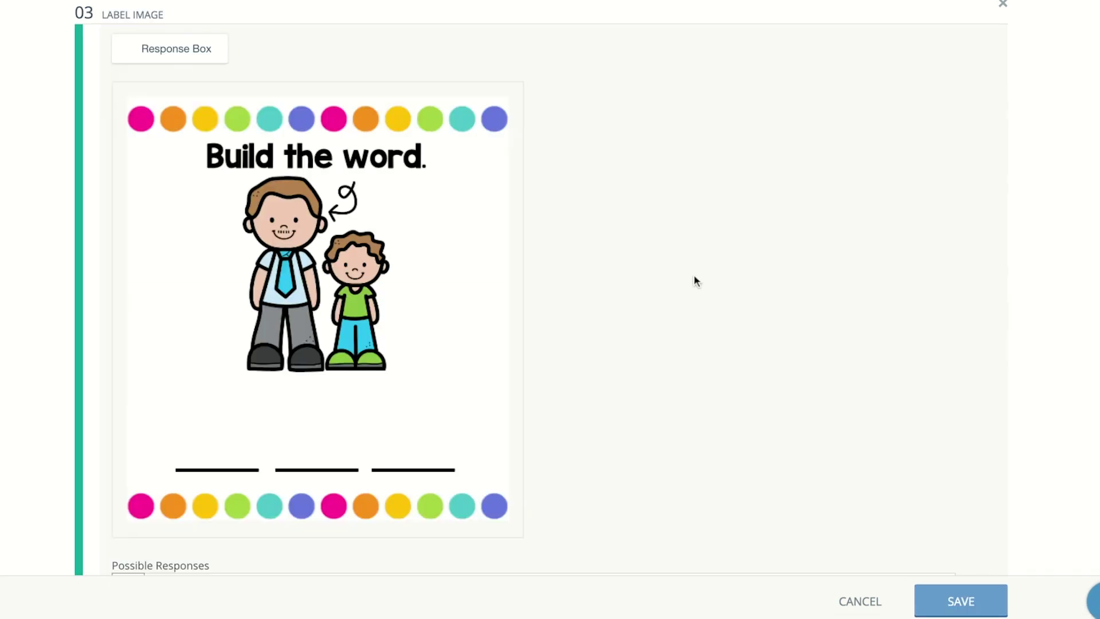
# Step: Add response boxes 1, 2 and 3, placing each on one of the picture's three answer lines
pyautogui.scroll(-1, 589, 292)
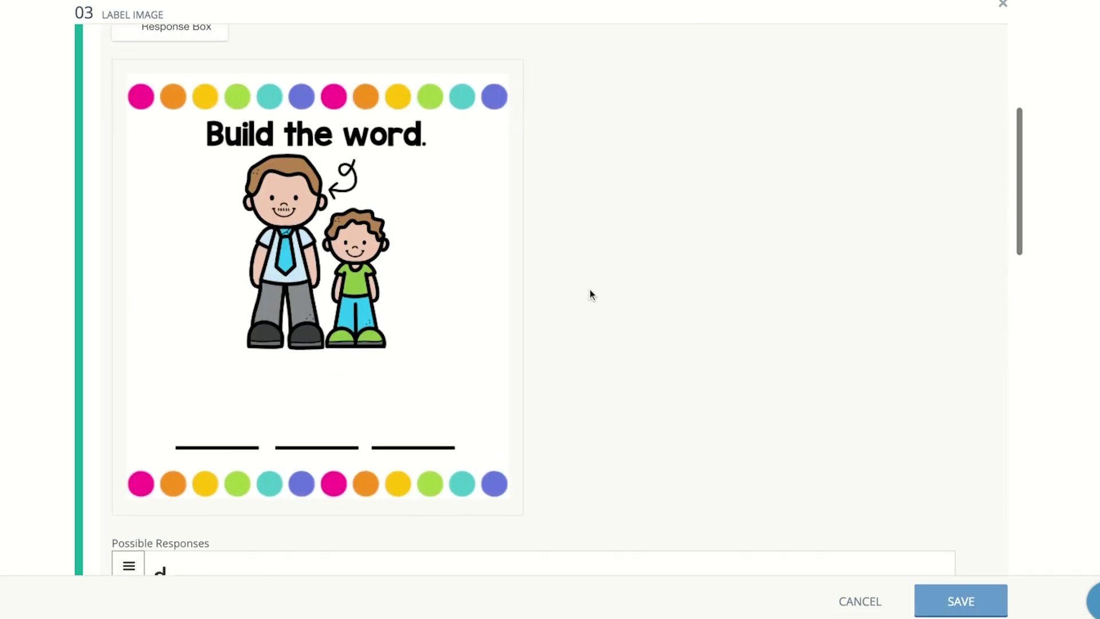
pyautogui.scroll(-1, 589, 290)
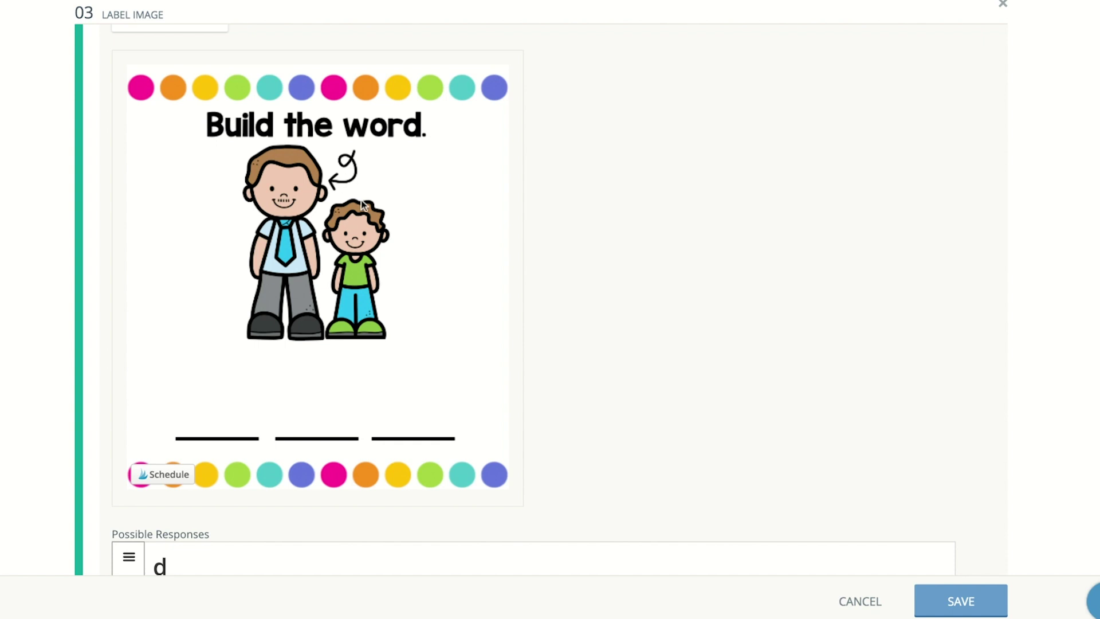
pyautogui.scroll(3, 361, 203)
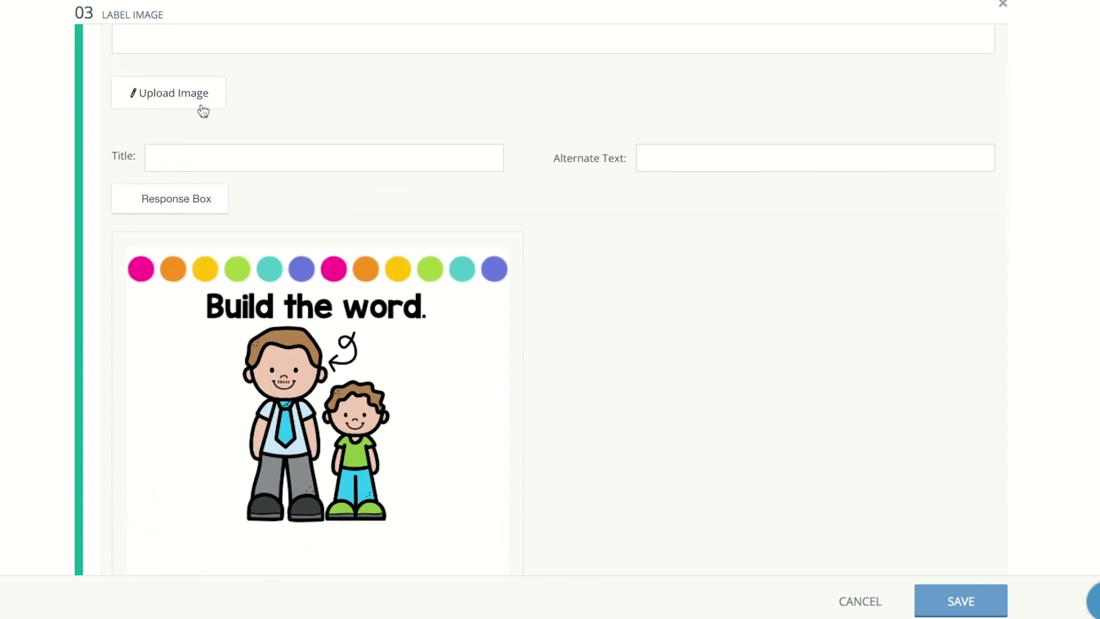
pyautogui.scroll(-3, 385, 218)
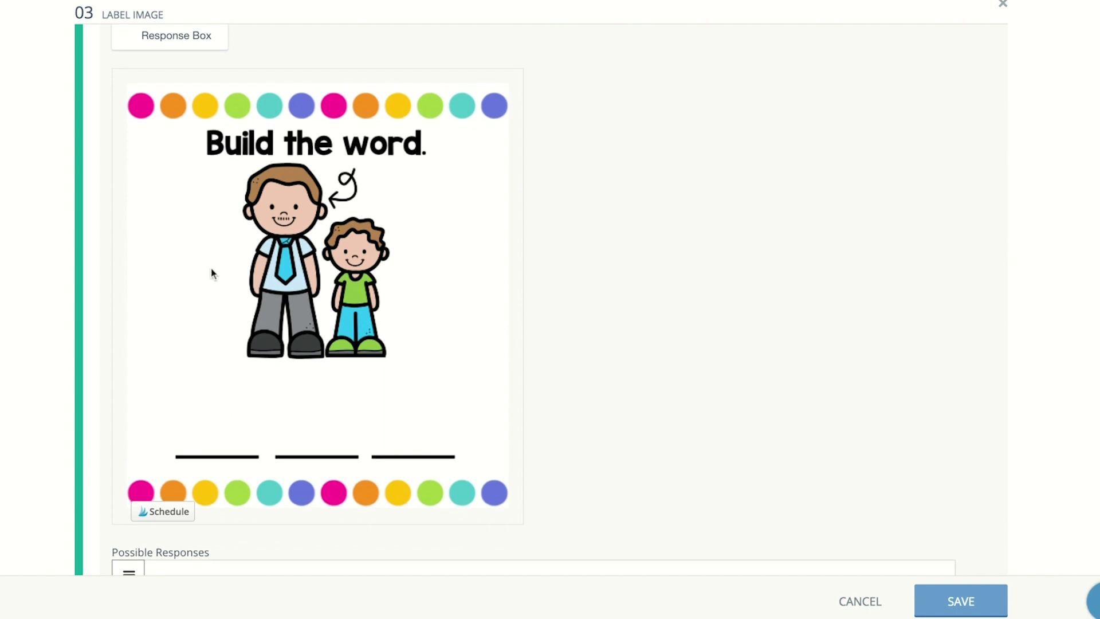
pyautogui.click(197, 47)
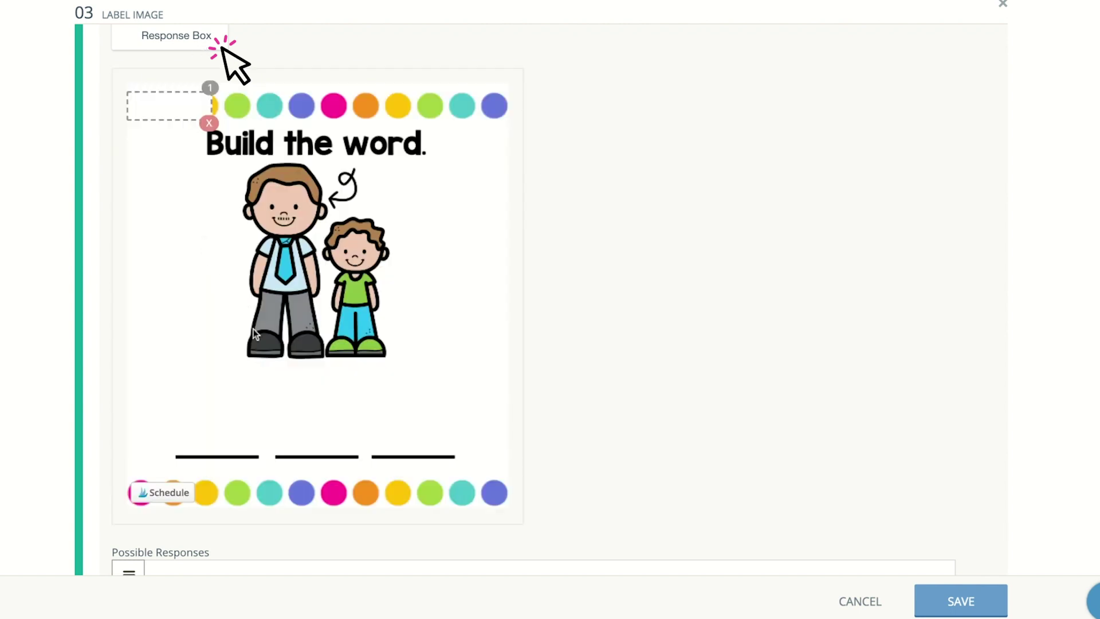
pyautogui.moveTo(179, 106); pyautogui.dragTo(230, 440)
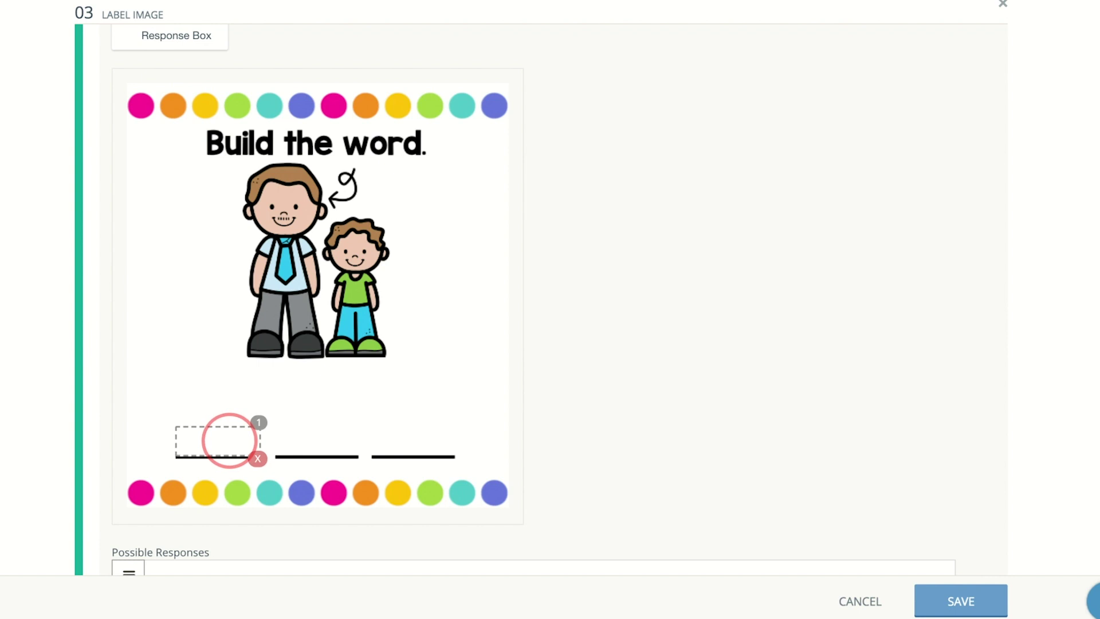
pyautogui.click(183, 46)
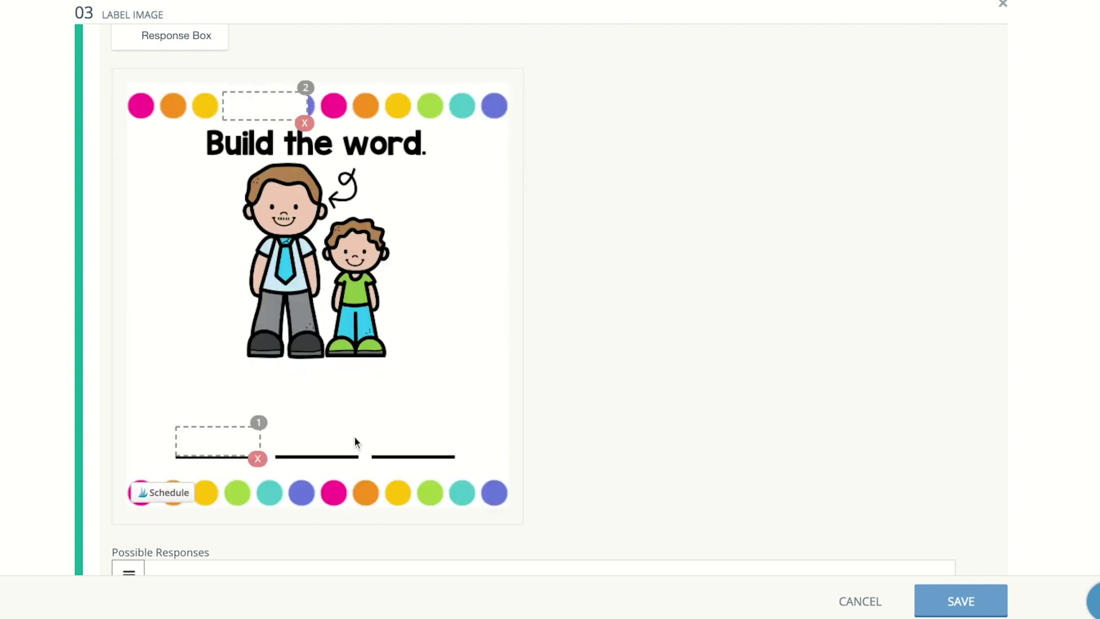
pyautogui.moveTo(264, 99); pyautogui.dragTo(311, 435)
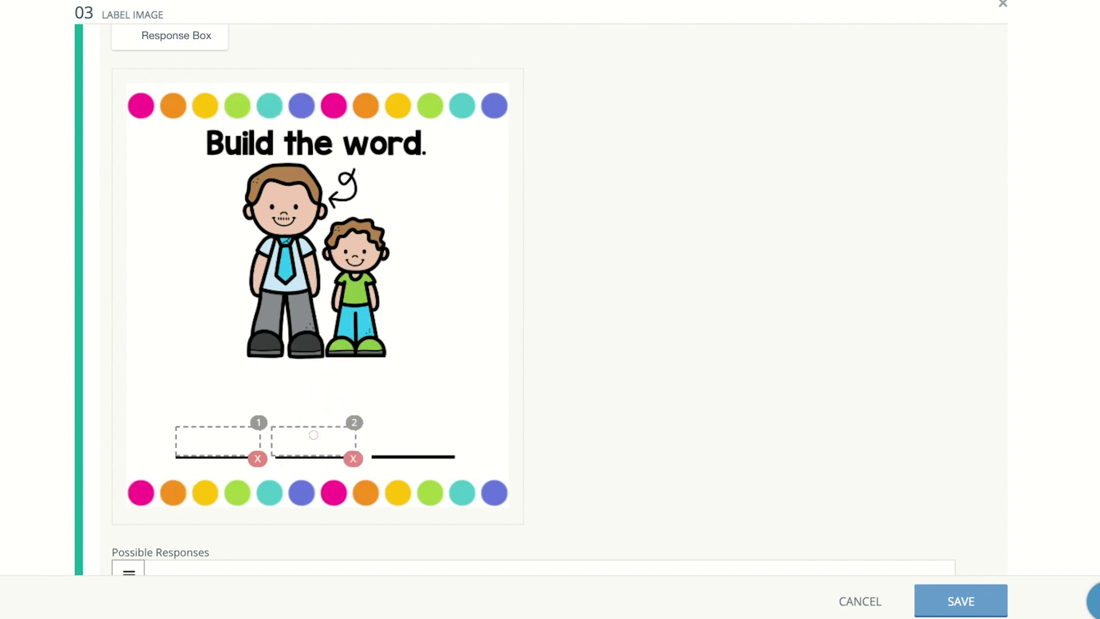
pyautogui.click(197, 44)
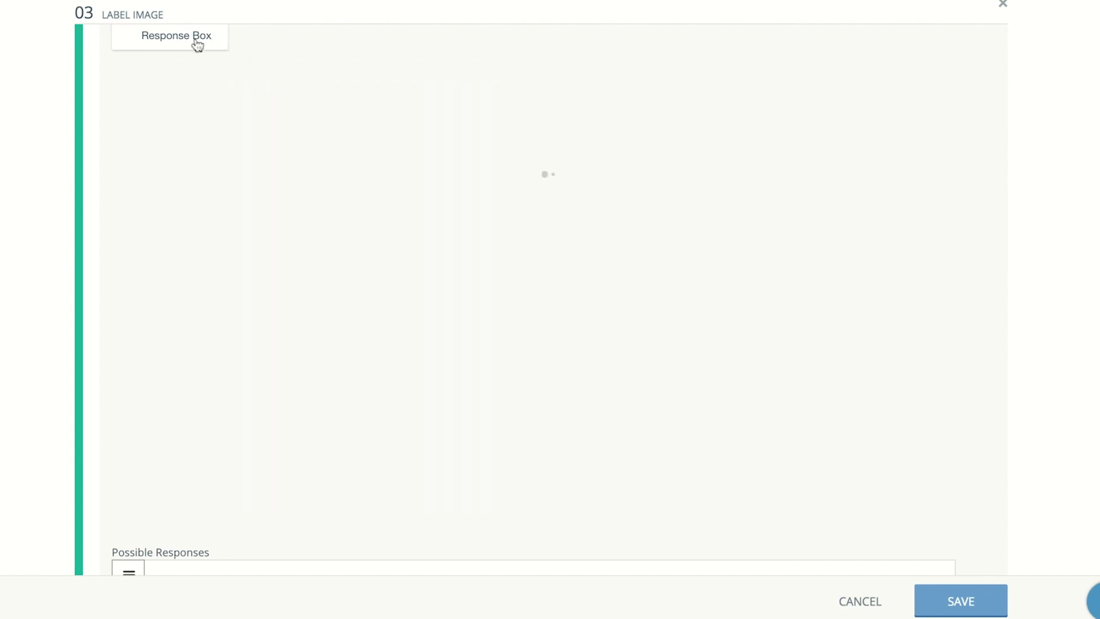
pyautogui.moveTo(360, 108); pyautogui.dragTo(415, 440)
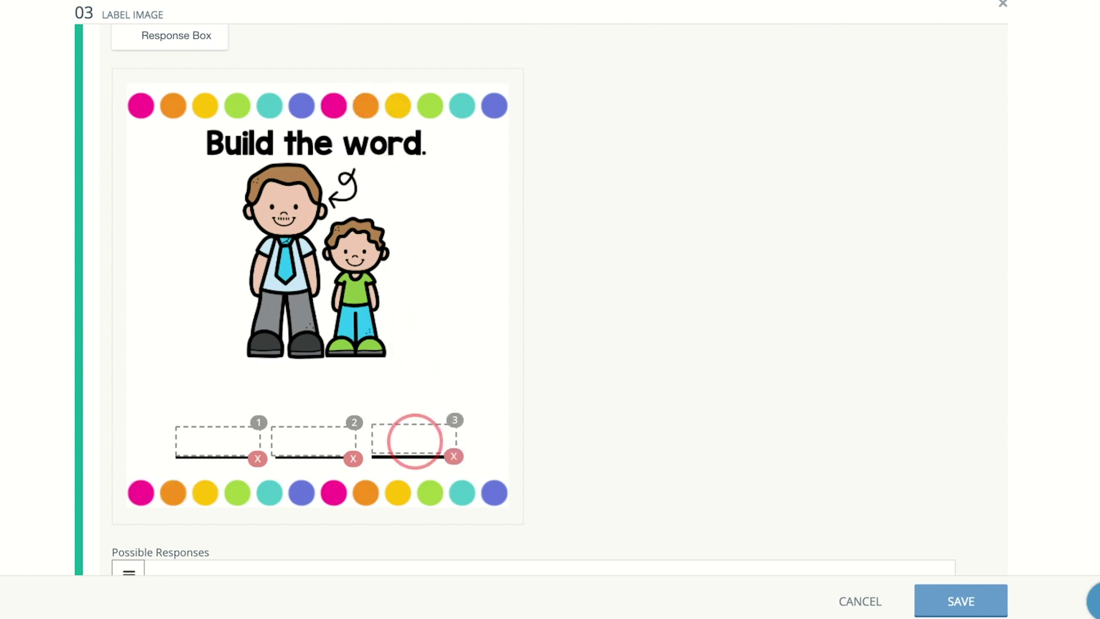
pyautogui.scroll(-4, 536, 457)
# Step: Drag the d, a and d tiles into boxes 1, 2 and 3, leaving m unused
pyautogui.scroll(-1, 538, 457)
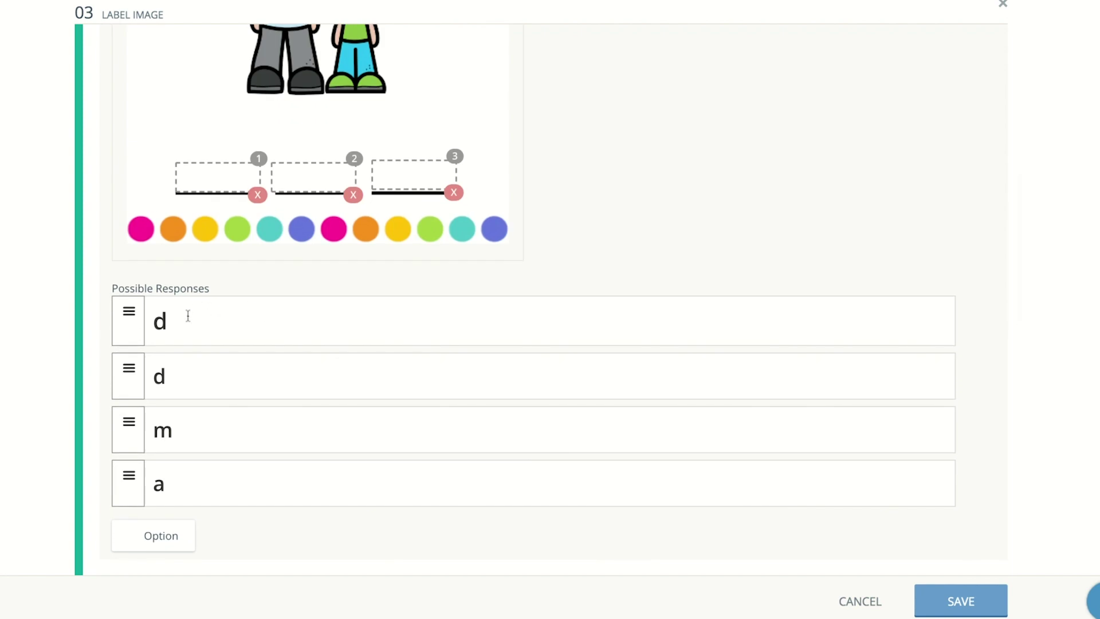
pyautogui.scroll(-10, 193, 352)
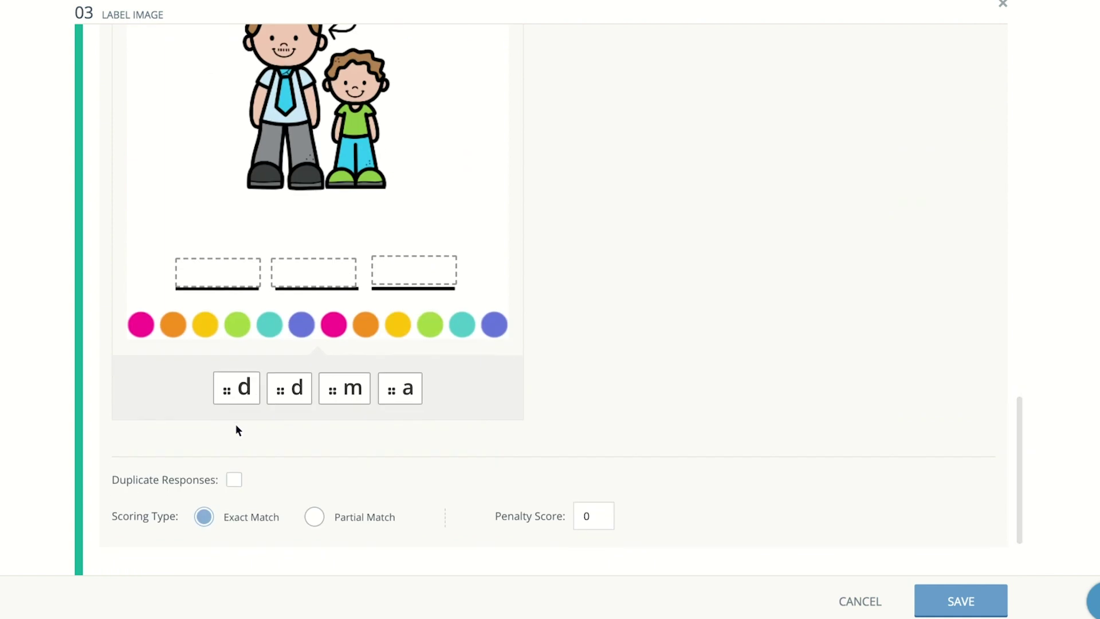
pyautogui.scroll(2, 236, 424)
pyautogui.scroll(3, 235, 424)
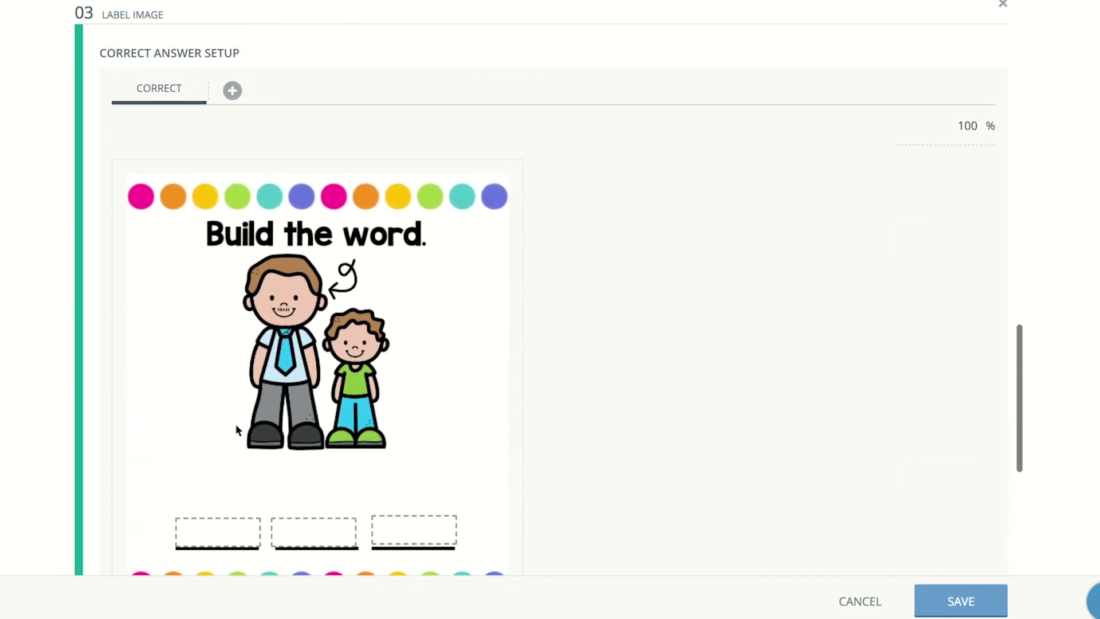
pyautogui.scroll(-3, 235, 424)
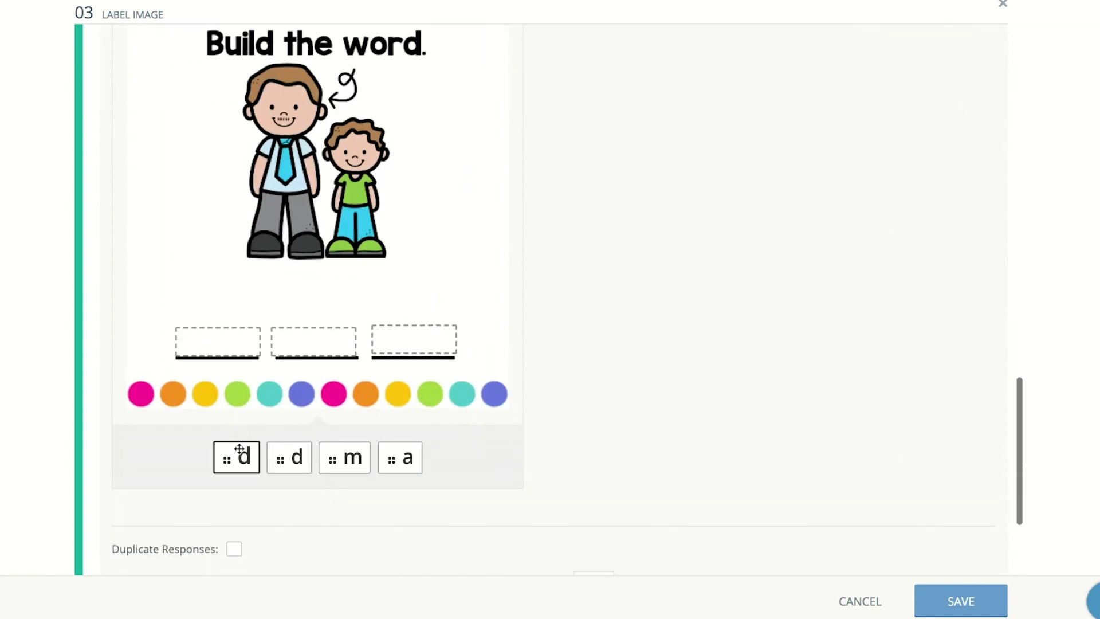
pyautogui.moveTo(239, 458); pyautogui.dragTo(229, 351)
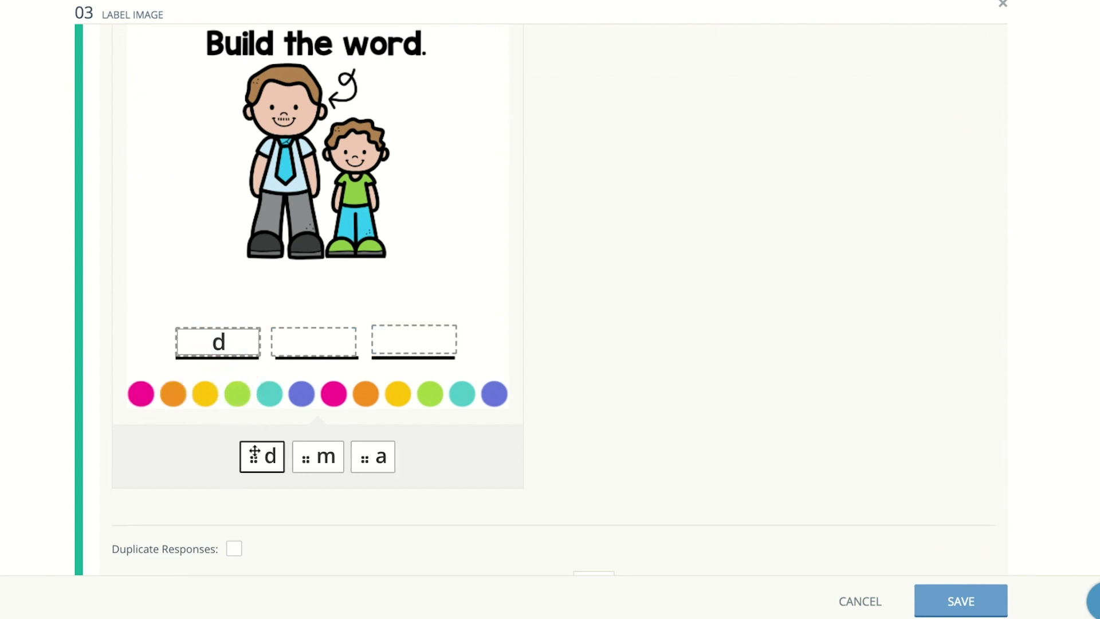
pyautogui.moveTo(373, 458); pyautogui.dragTo(315, 343)
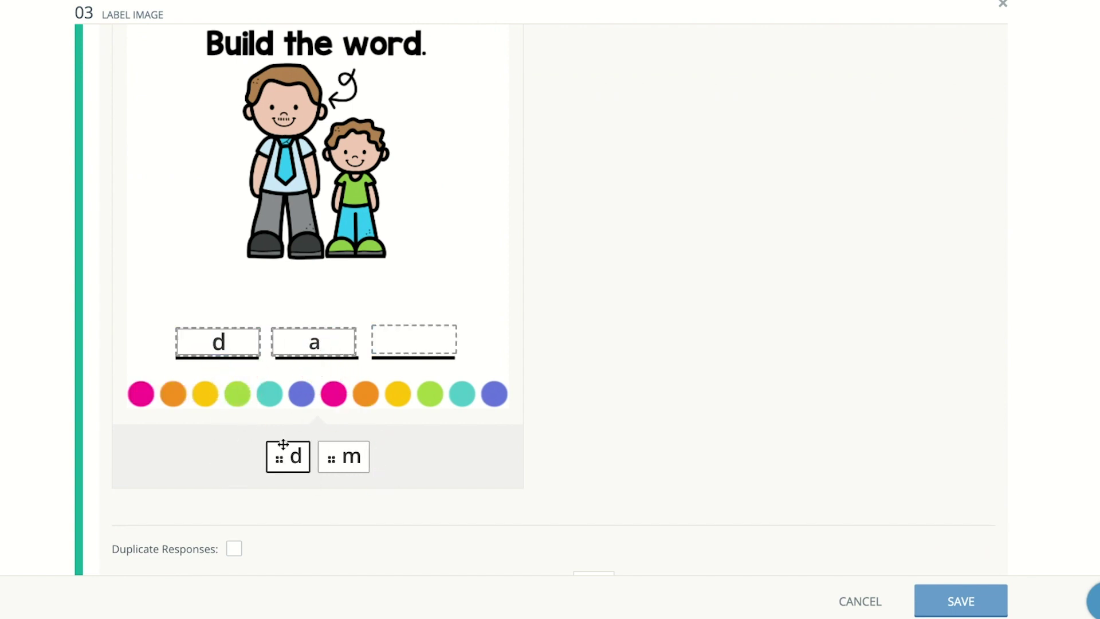
pyautogui.moveTo(280, 457); pyautogui.dragTo(413, 339)
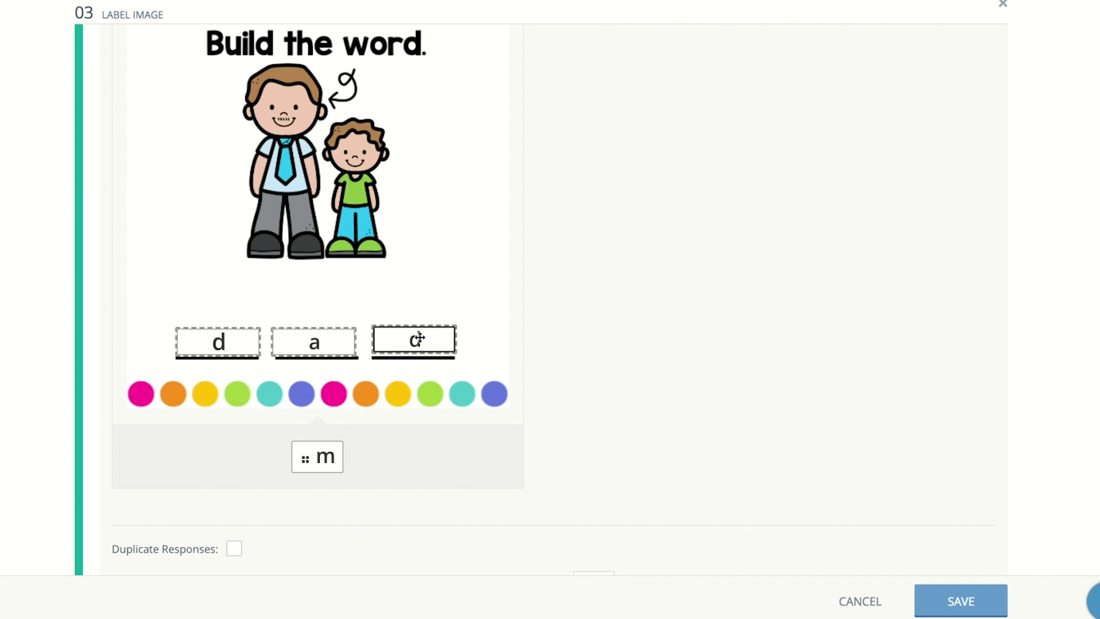
pyautogui.scroll(-3, 561, 399)
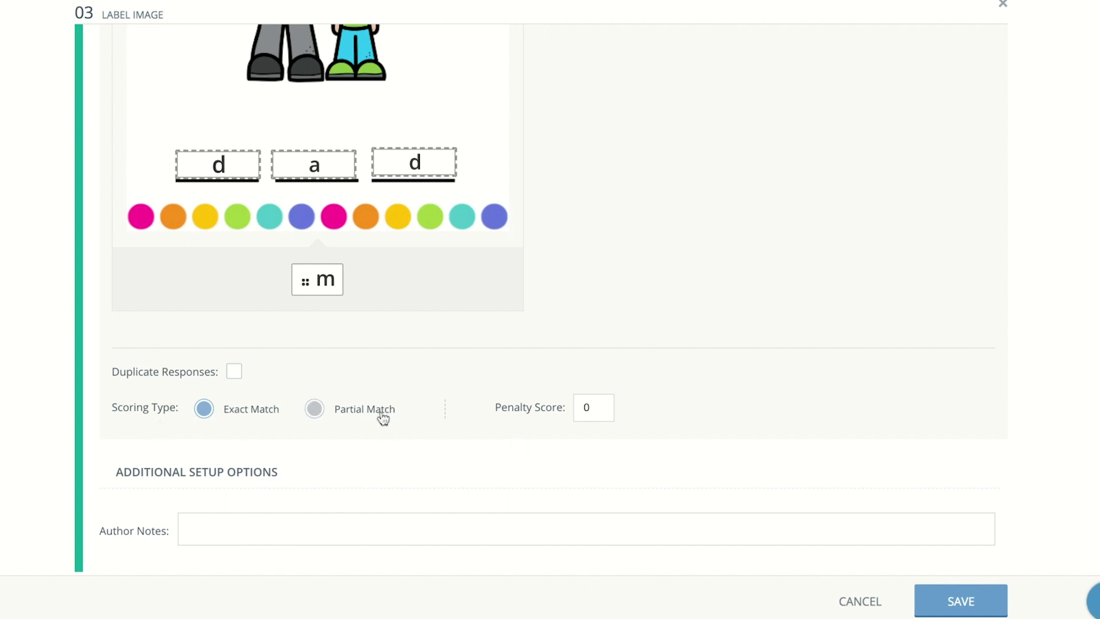
# Step: Save question 03 and bring up the Build the sentence Label Image question
pyautogui.click(926, 599)
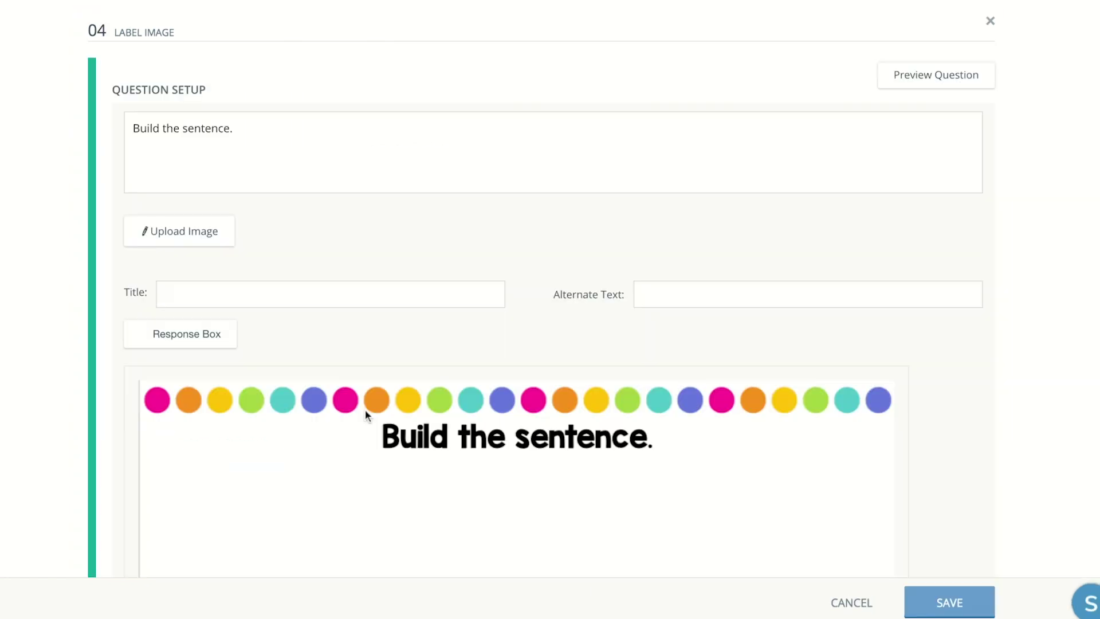
pyautogui.scroll(-3, 365, 408)
pyautogui.scroll(2, 365, 409)
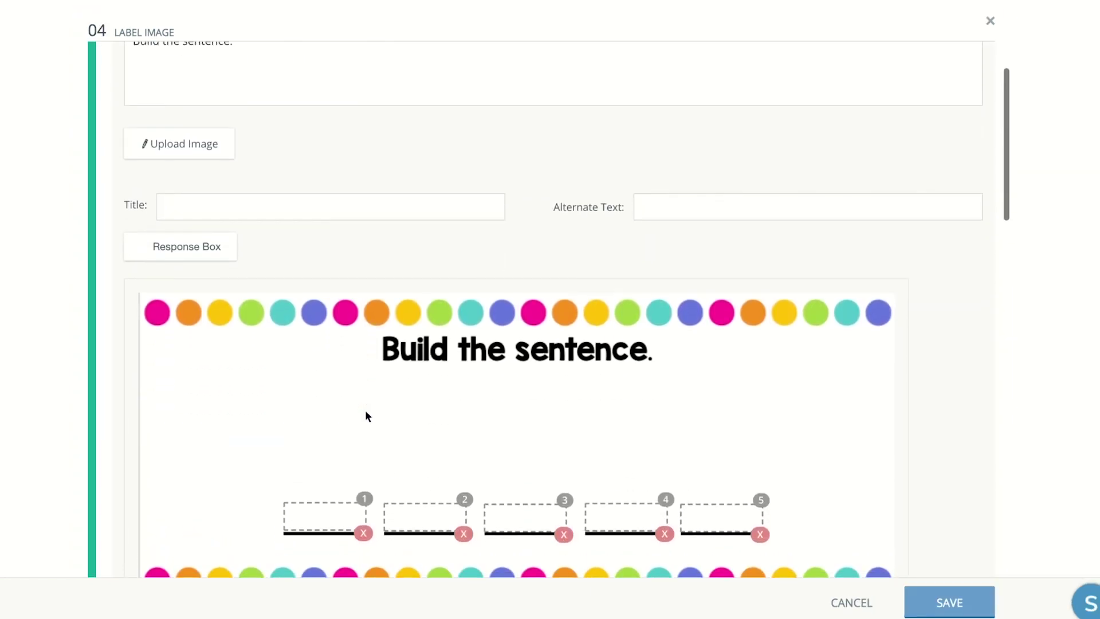
pyautogui.scroll(1, 365, 410)
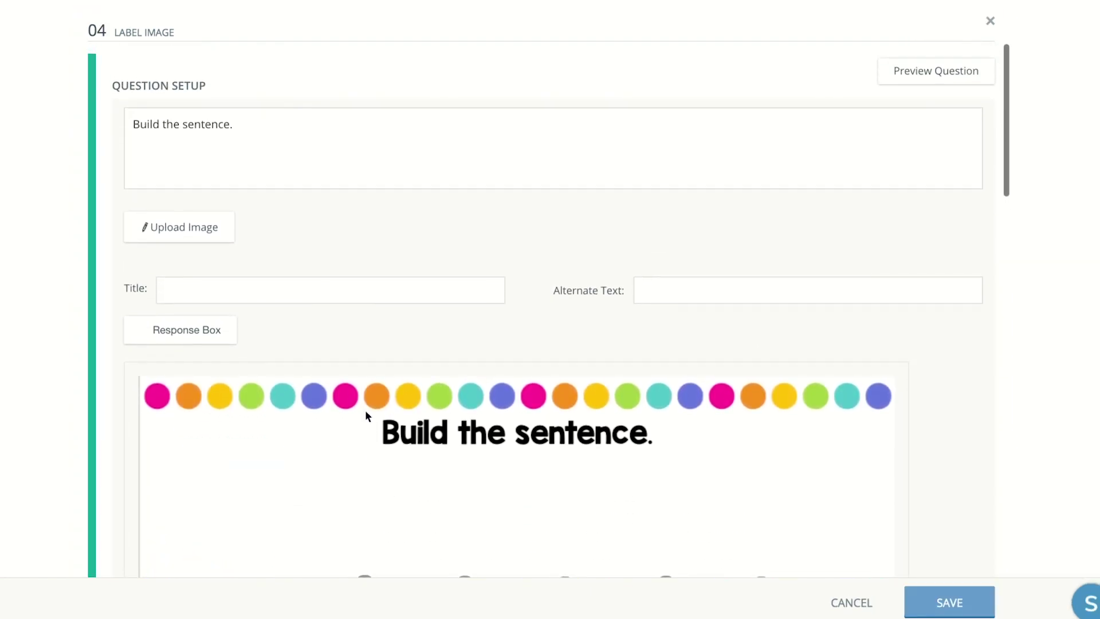
pyautogui.click(115, 33)
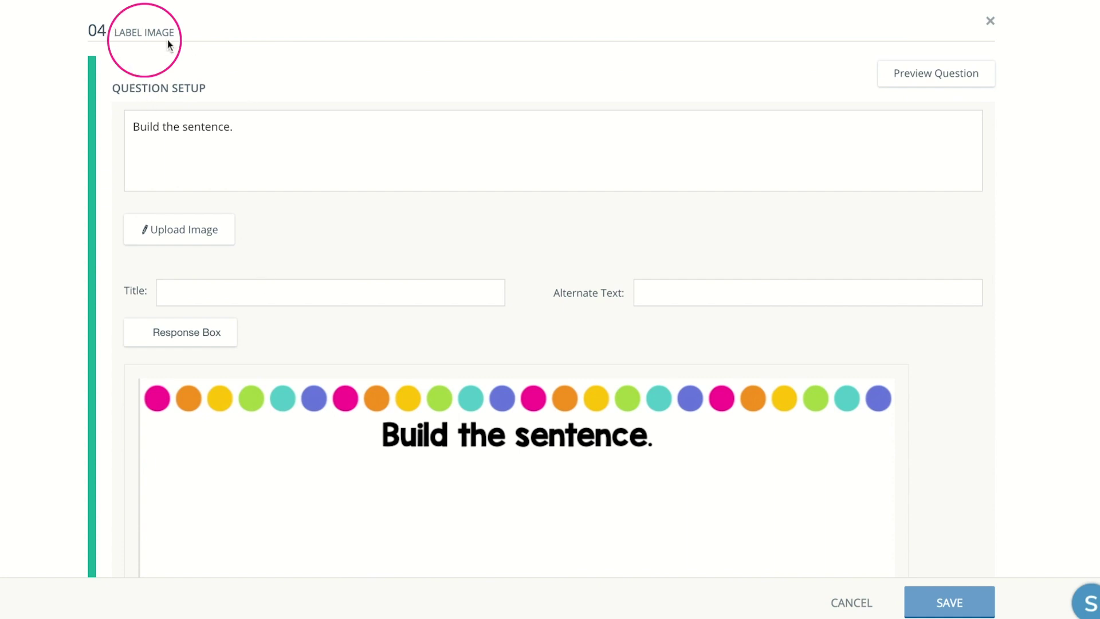
# Step: Scroll through its response boxes, Possible Responses and the 'My dad is sad.' answer setup
pyautogui.scroll(-6, 288, 287)
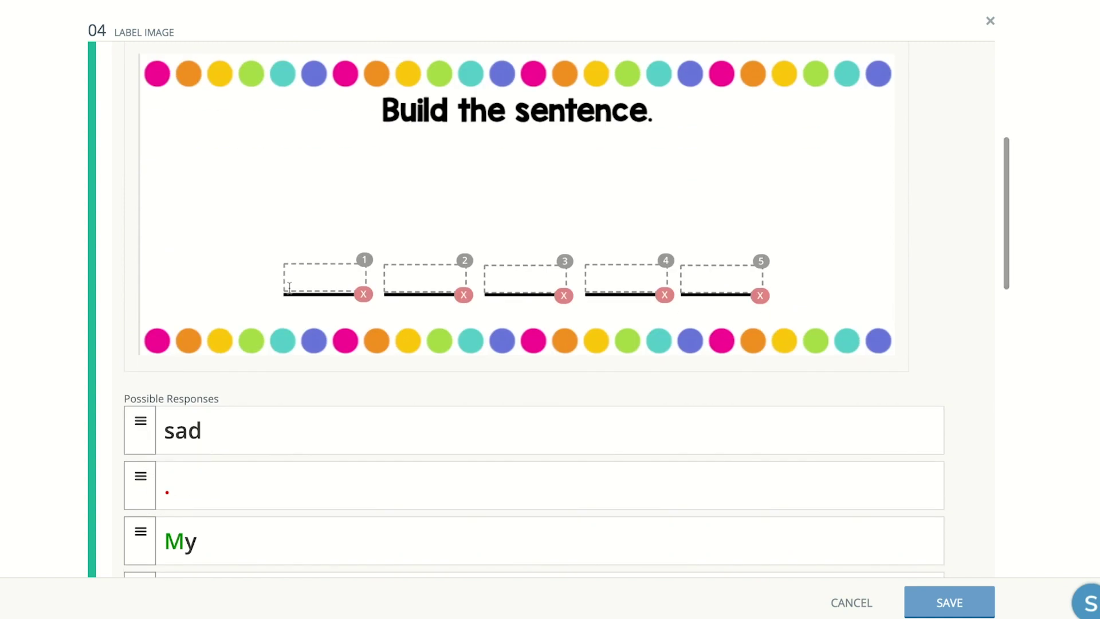
pyautogui.scroll(3, 277, 123)
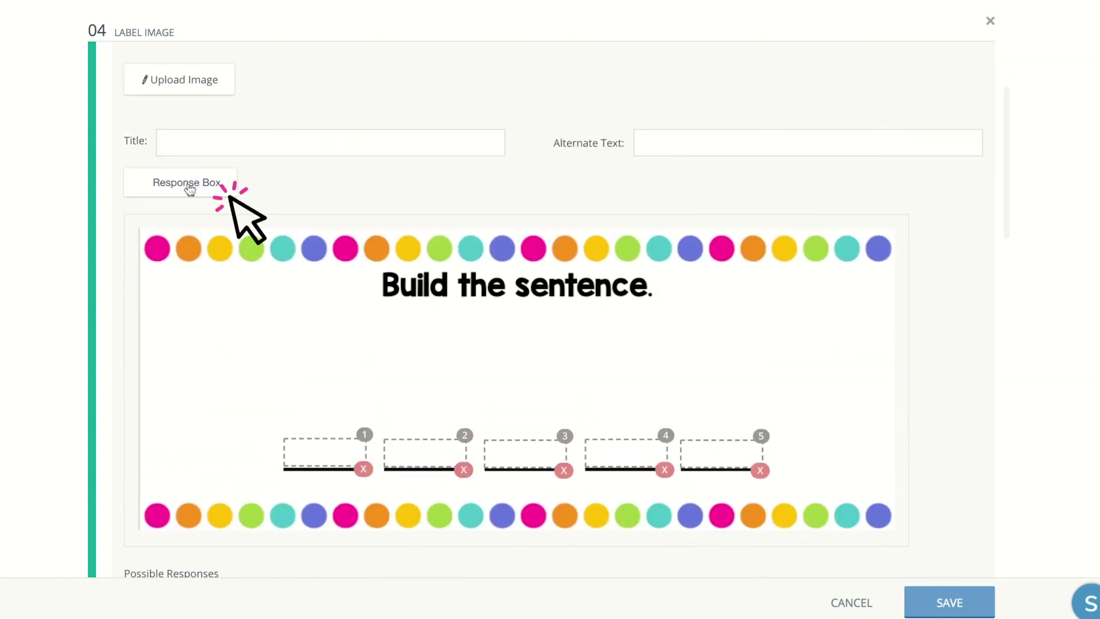
pyautogui.scroll(-6, 523, 408)
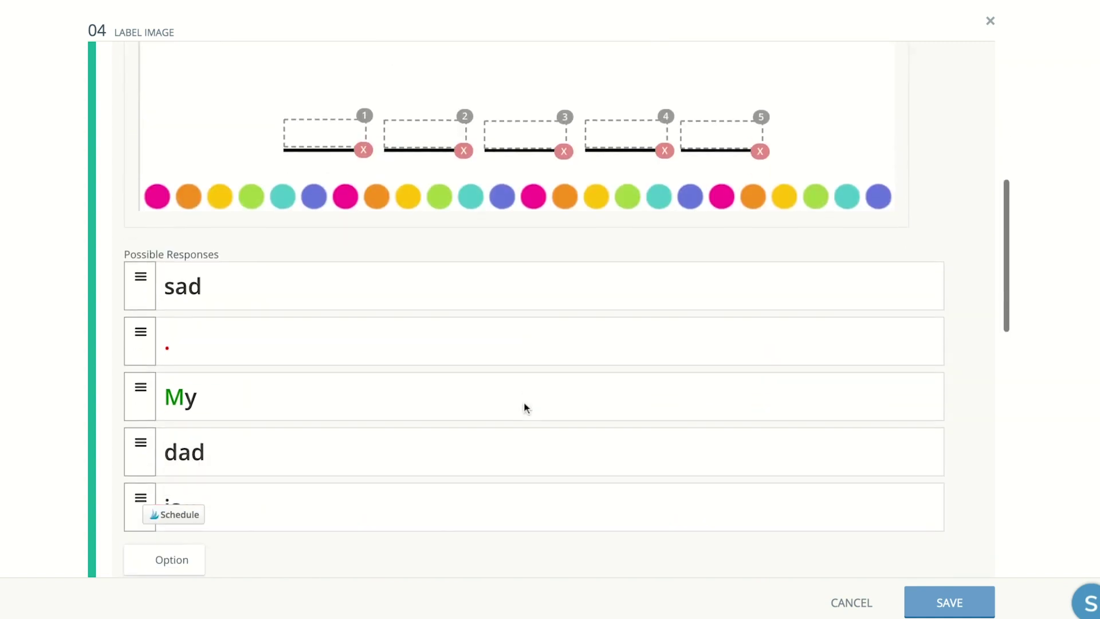
pyautogui.scroll(-1, 523, 407)
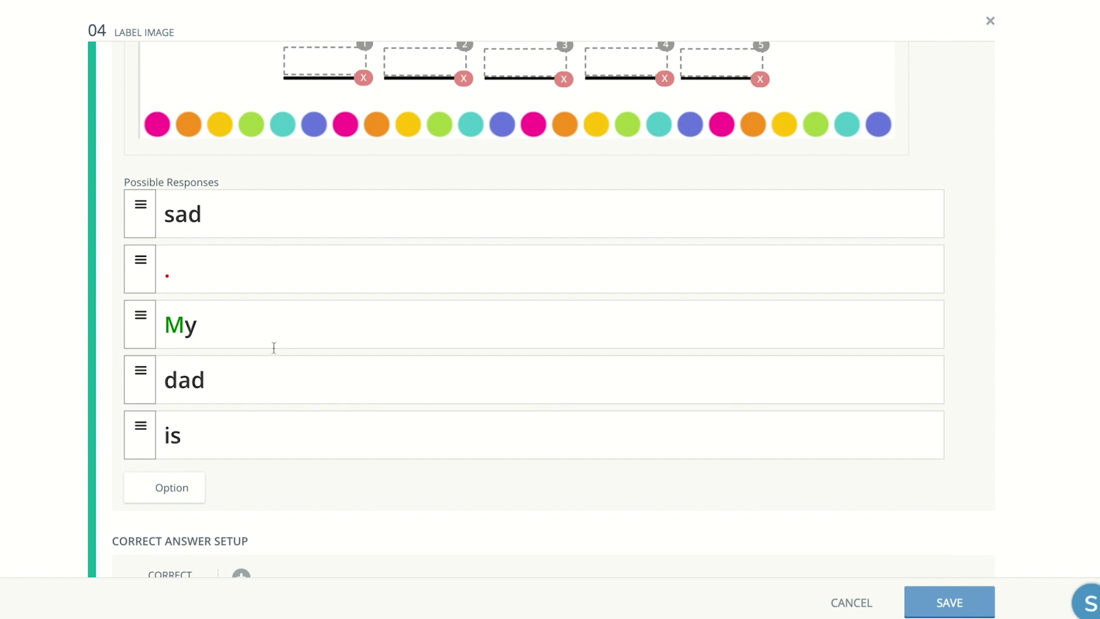
pyautogui.scroll(-12, 295, 424)
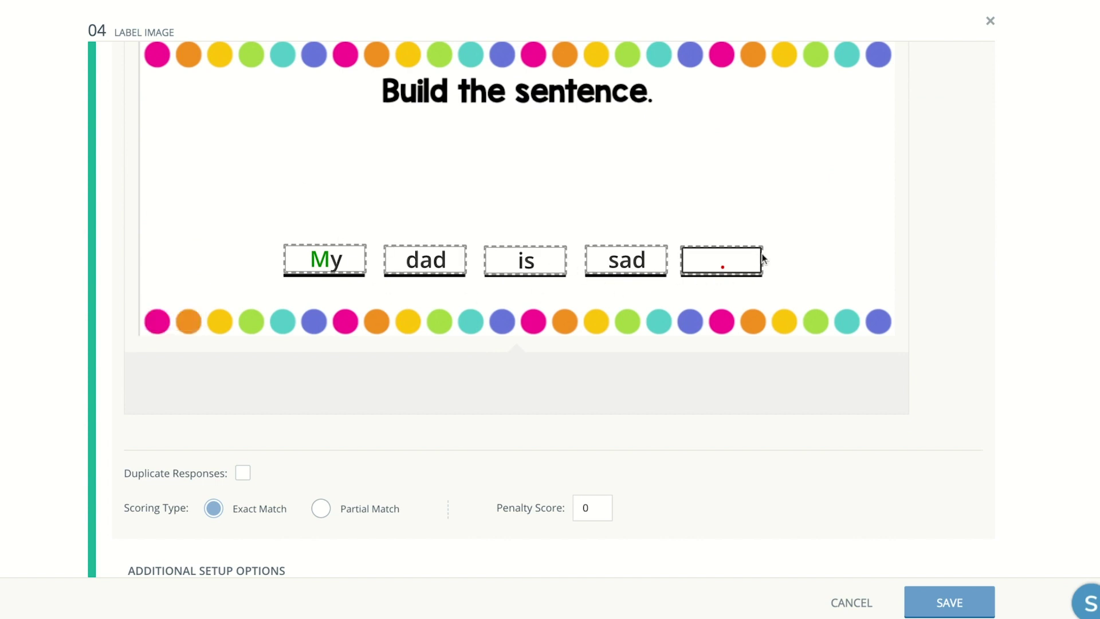
pyautogui.scroll(-1, 738, 405)
pyautogui.scroll(-1, 739, 405)
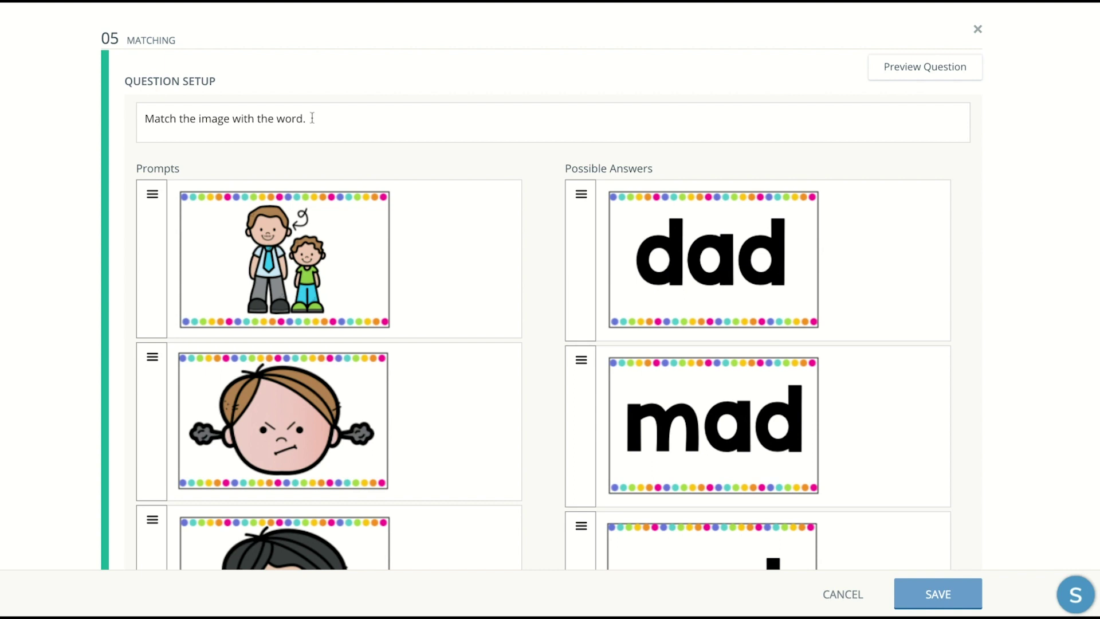
# Step: Review the matching prompts and dad, mad, pad, sad answers, then select the first picture prompt
pyautogui.scroll(-3, 450, 285)
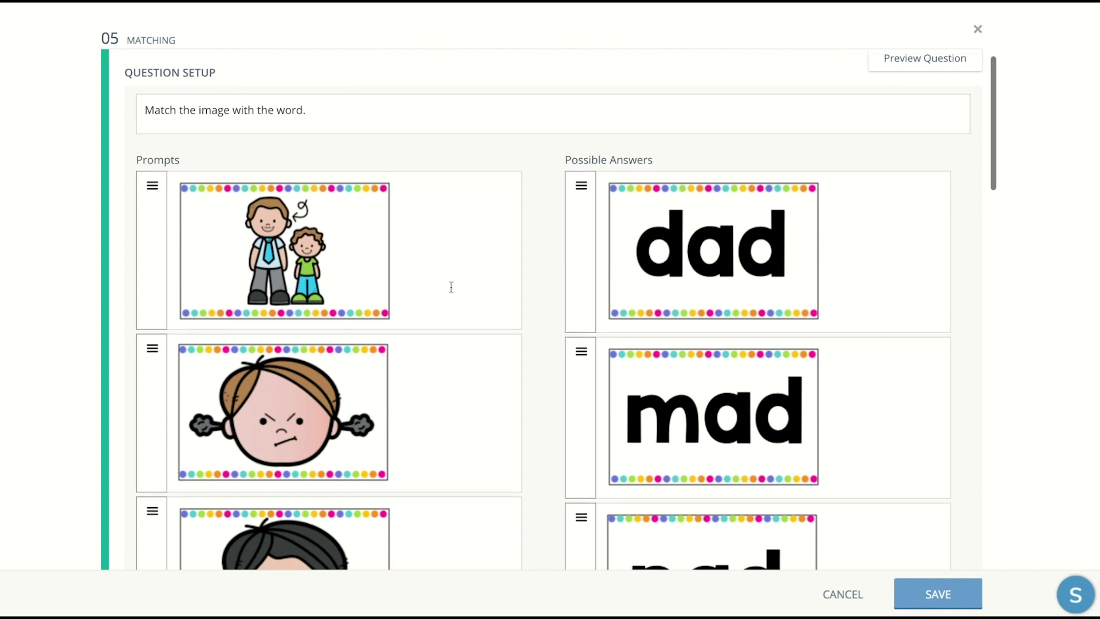
pyautogui.scroll(2, 449, 286)
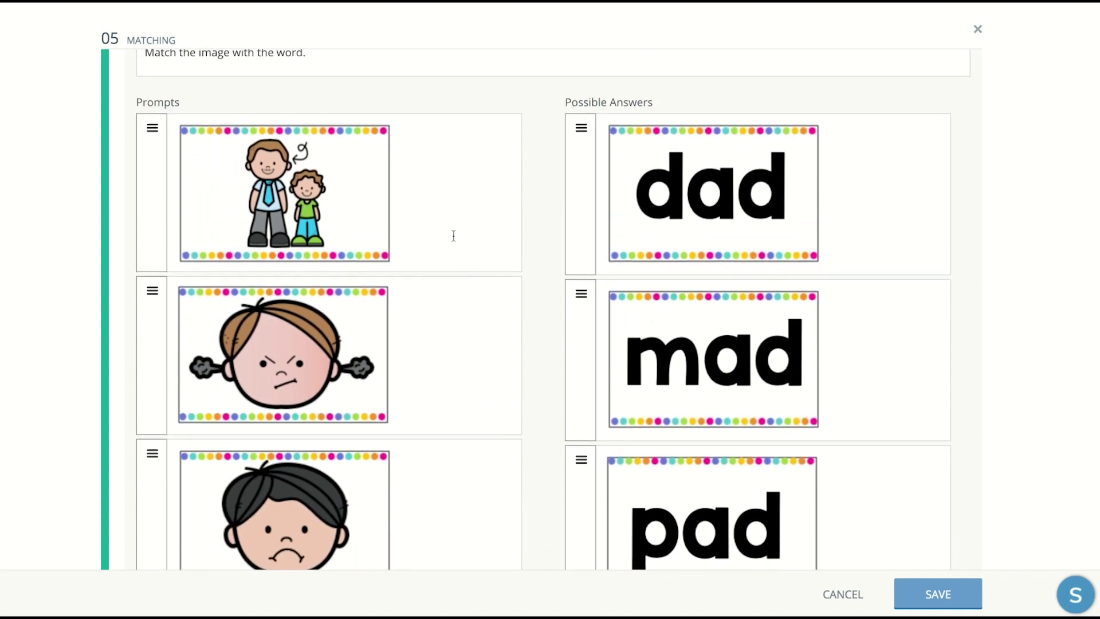
pyautogui.scroll(-3, 452, 236)
pyautogui.scroll(2, 452, 235)
pyautogui.scroll(2, 647, 195)
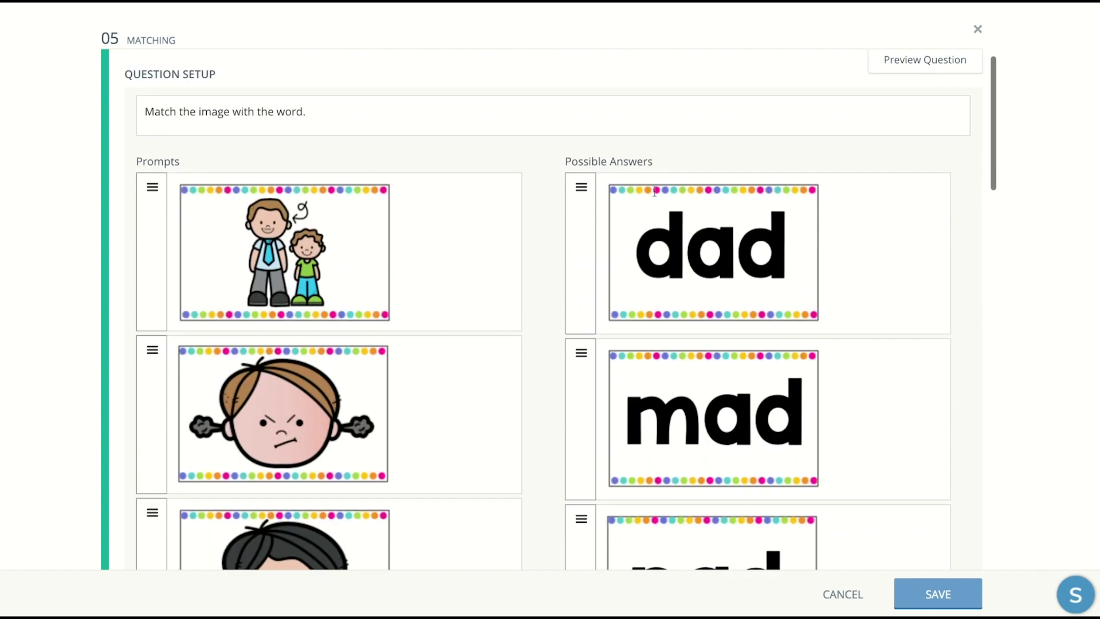
pyautogui.scroll(-6, 650, 193)
pyautogui.scroll(2, 653, 195)
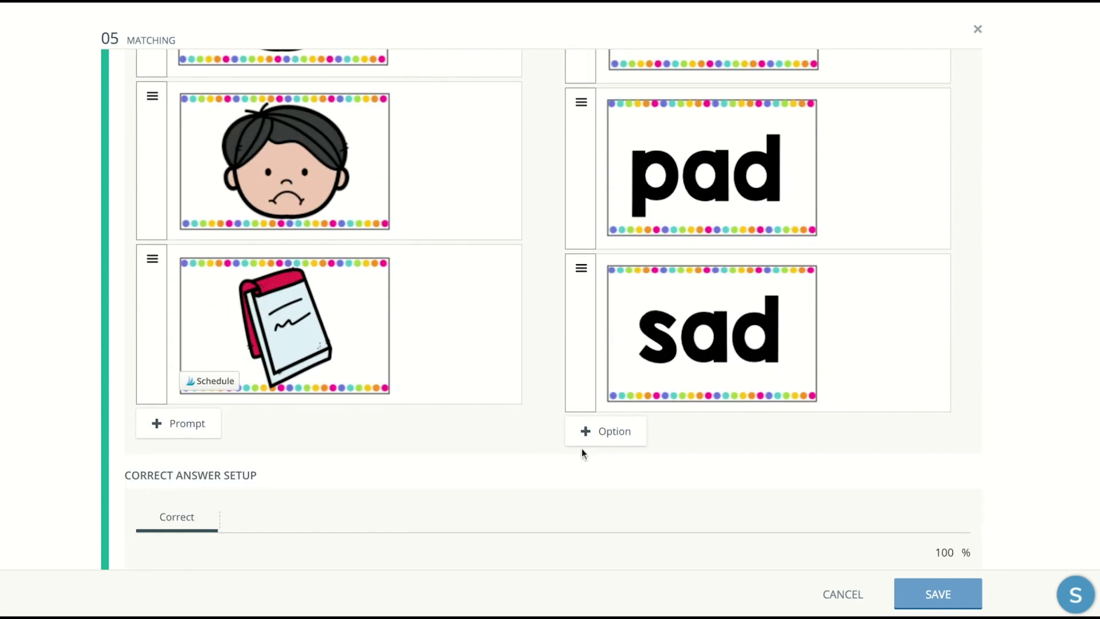
pyautogui.scroll(6, 476, 277)
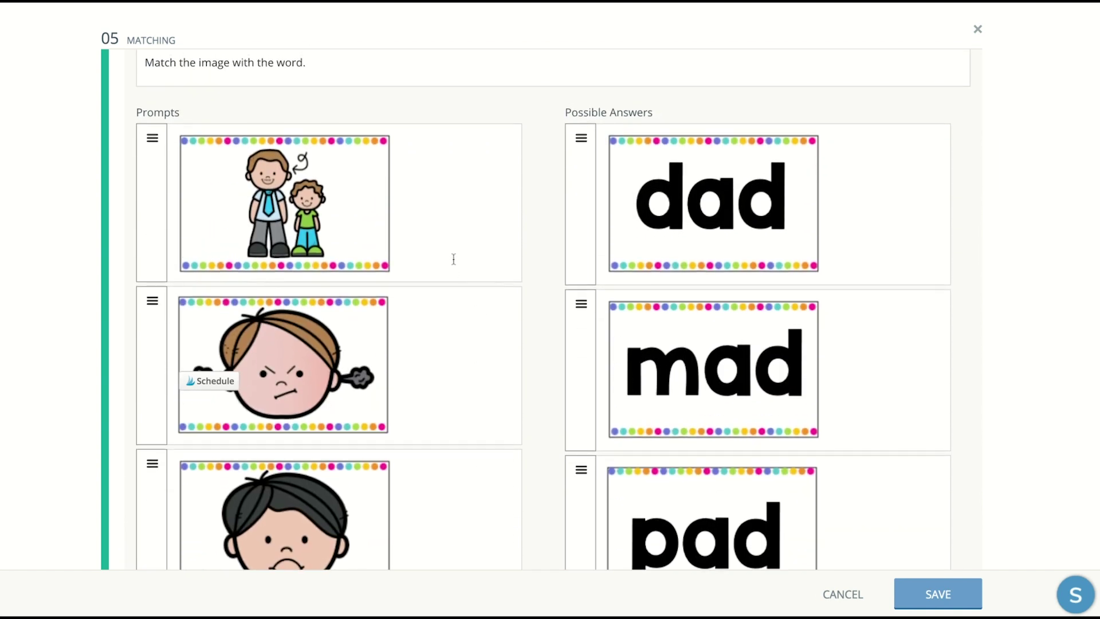
pyautogui.click(448, 206)
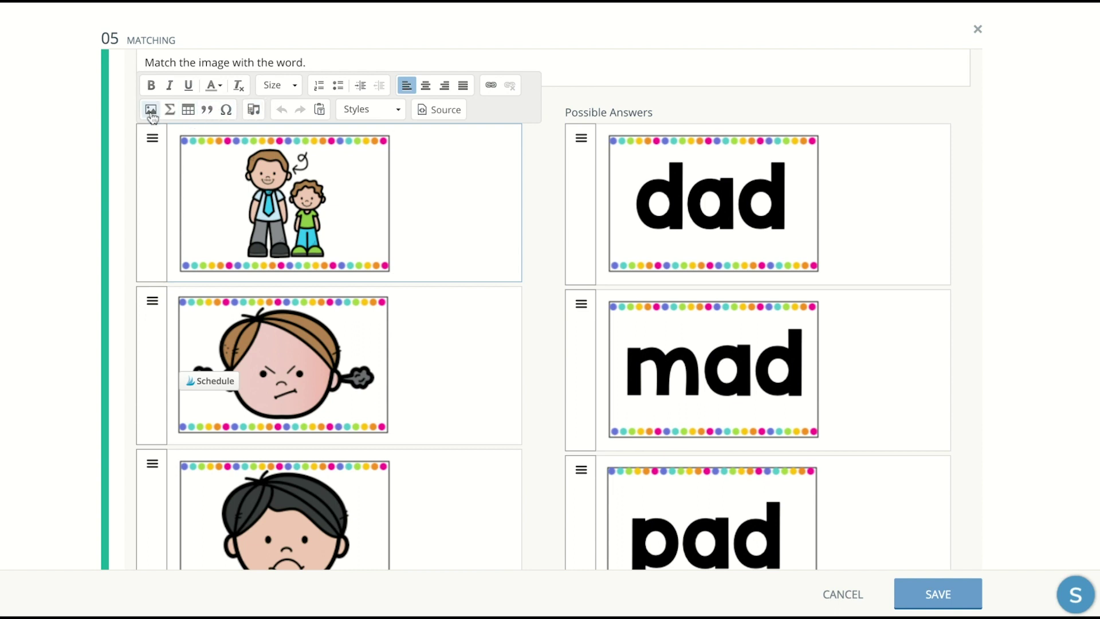
pyautogui.scroll(-13, 446, 183)
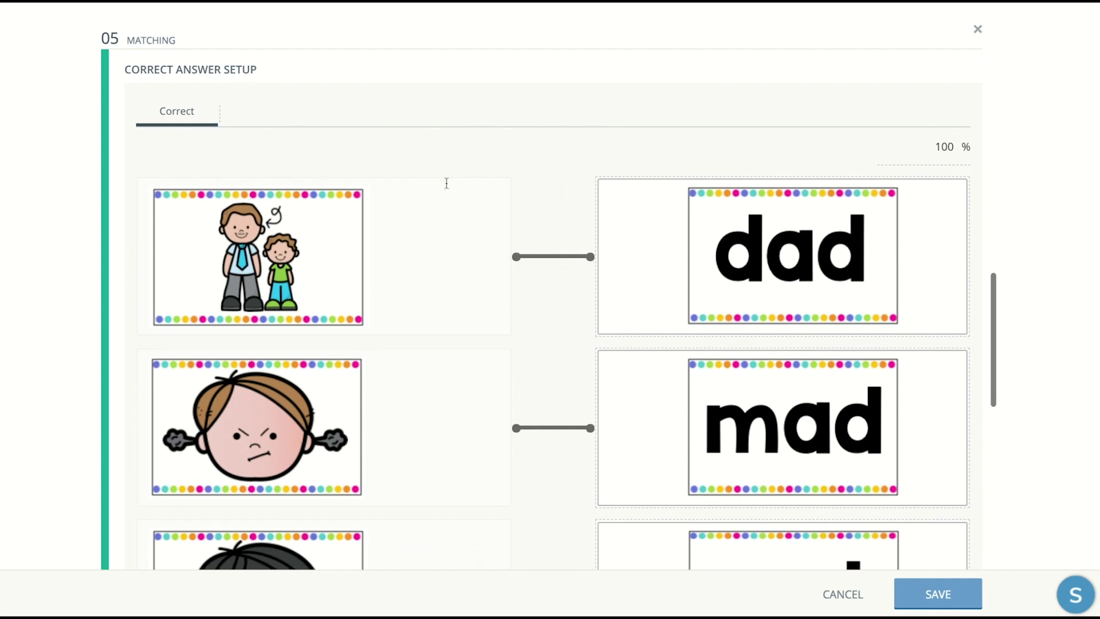
pyautogui.scroll(-2, 446, 182)
pyautogui.scroll(3, 445, 183)
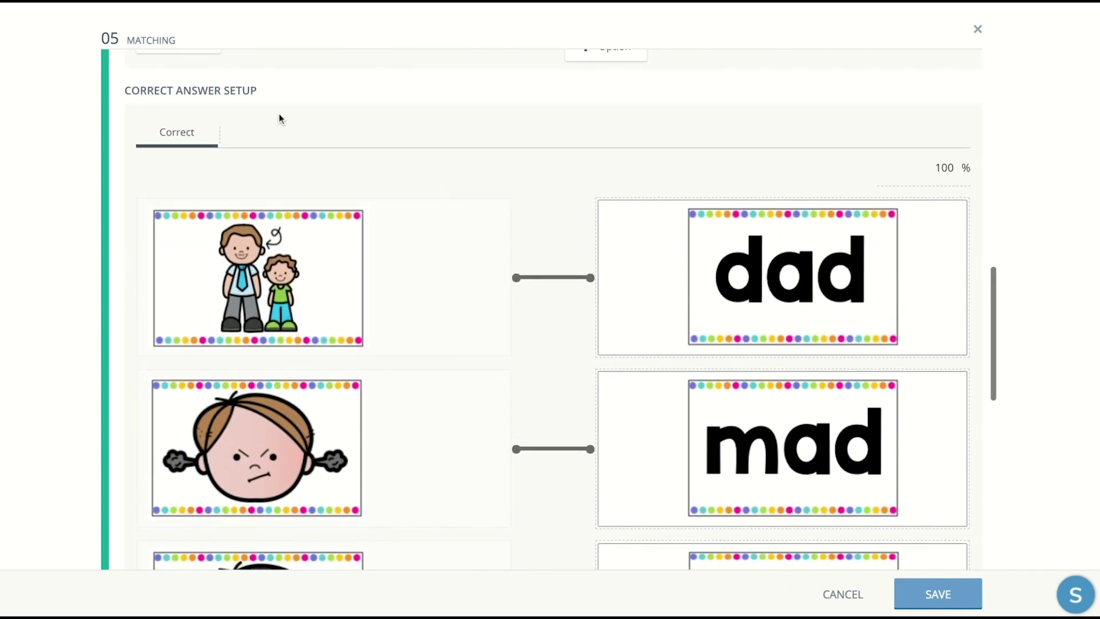
pyautogui.scroll(-3, 415, 245)
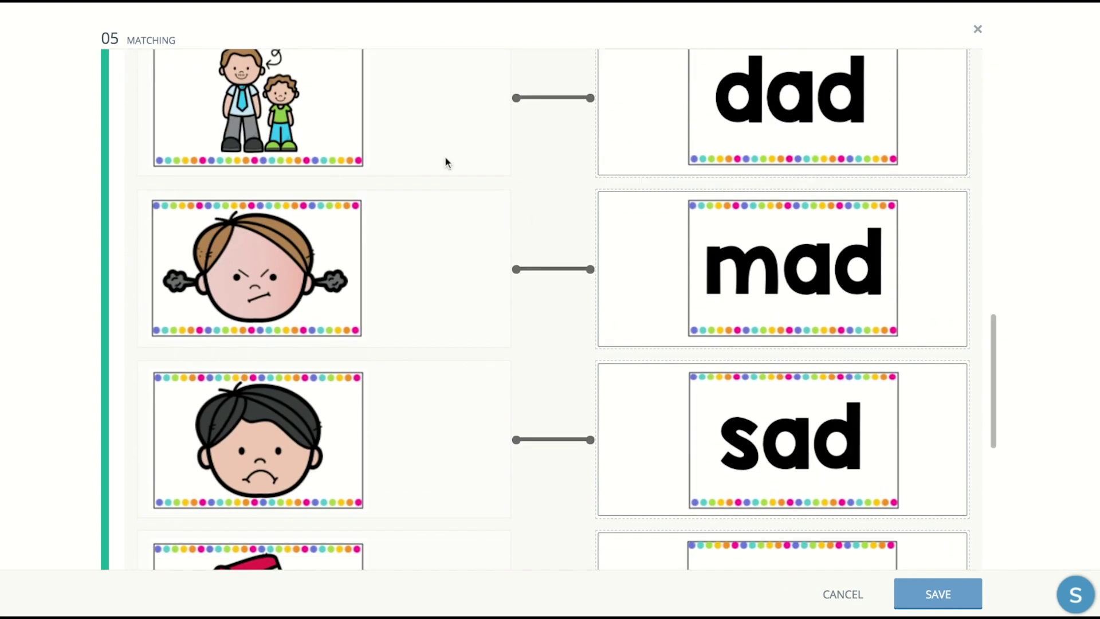
pyautogui.scroll(-8, 470, 521)
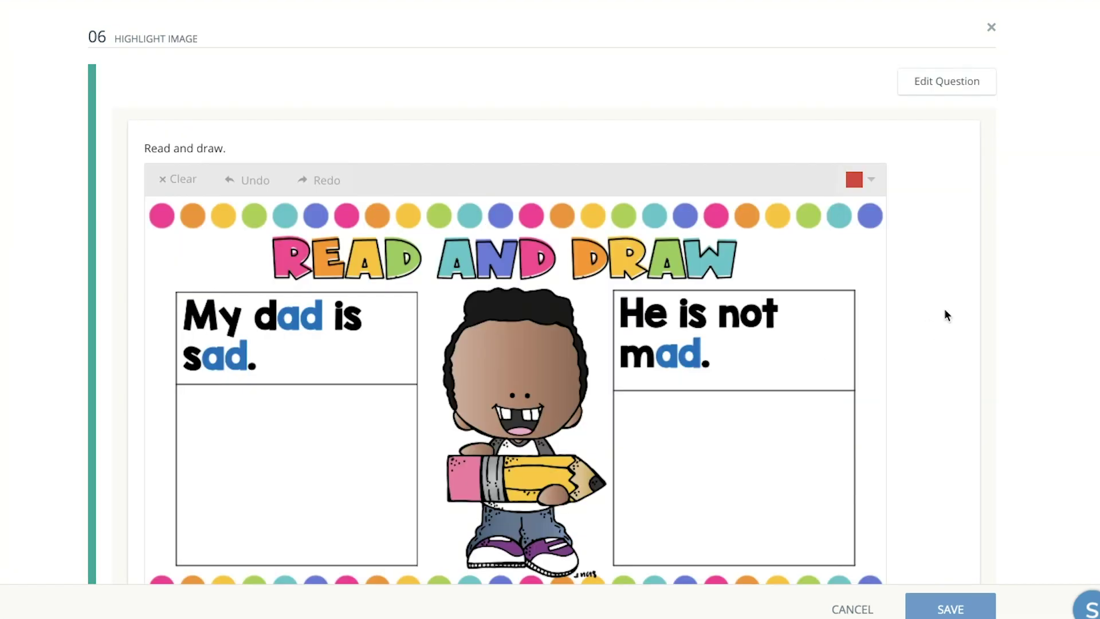
# Step: Draw red loops in both preview boxes, then reopen the Read and Draw image settings and accept
pyautogui.scroll(-2, 945, 311)
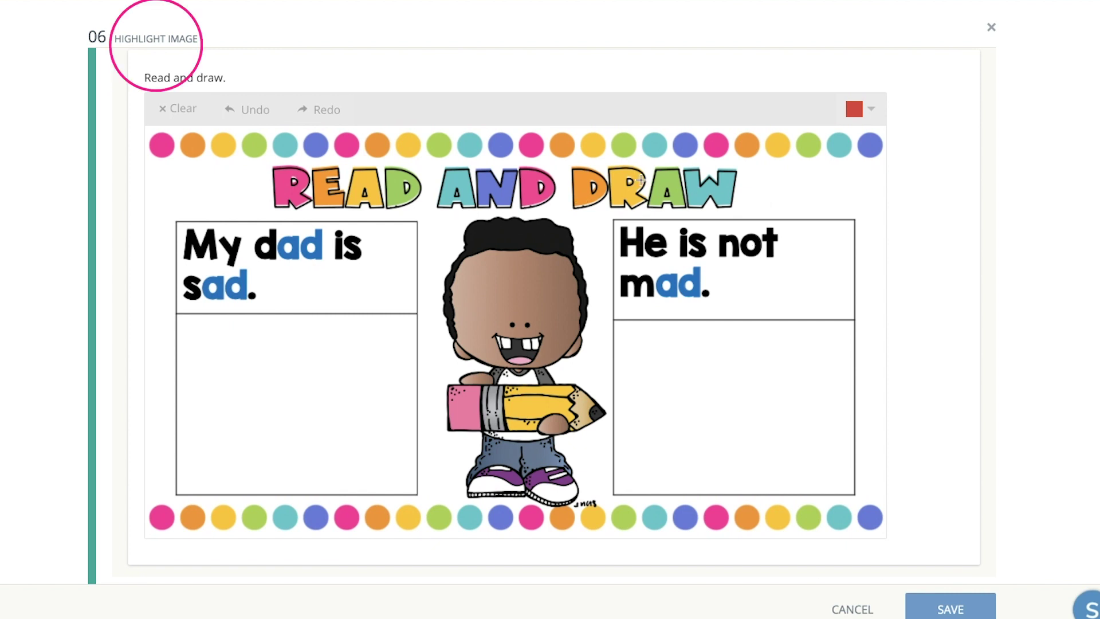
pyautogui.scroll(1, 641, 180)
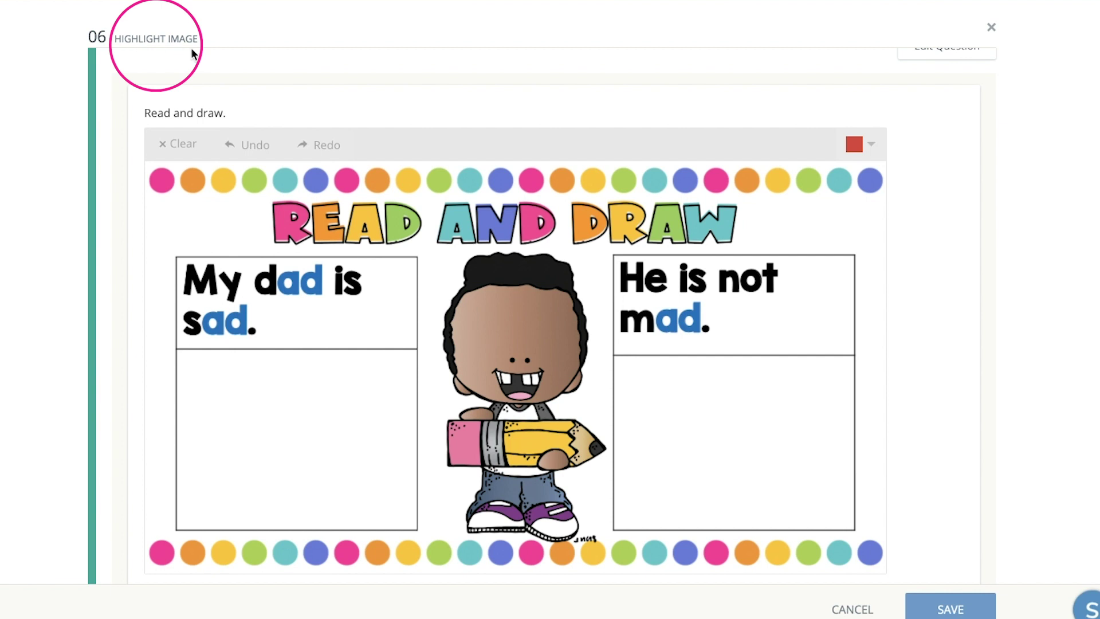
pyautogui.click(872, 145)
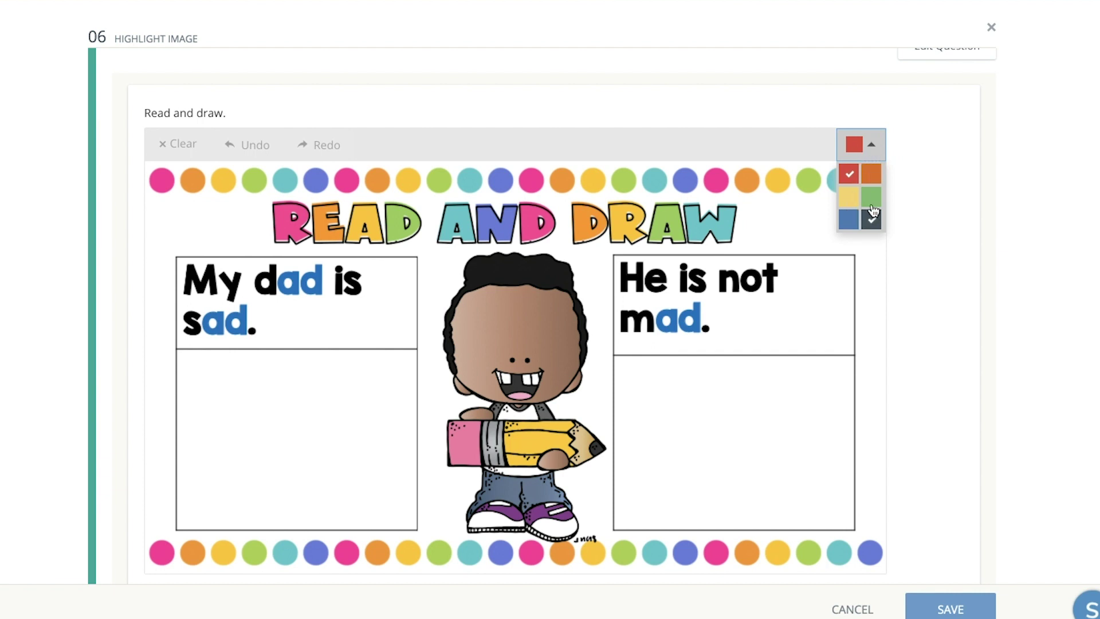
pyautogui.click(851, 174)
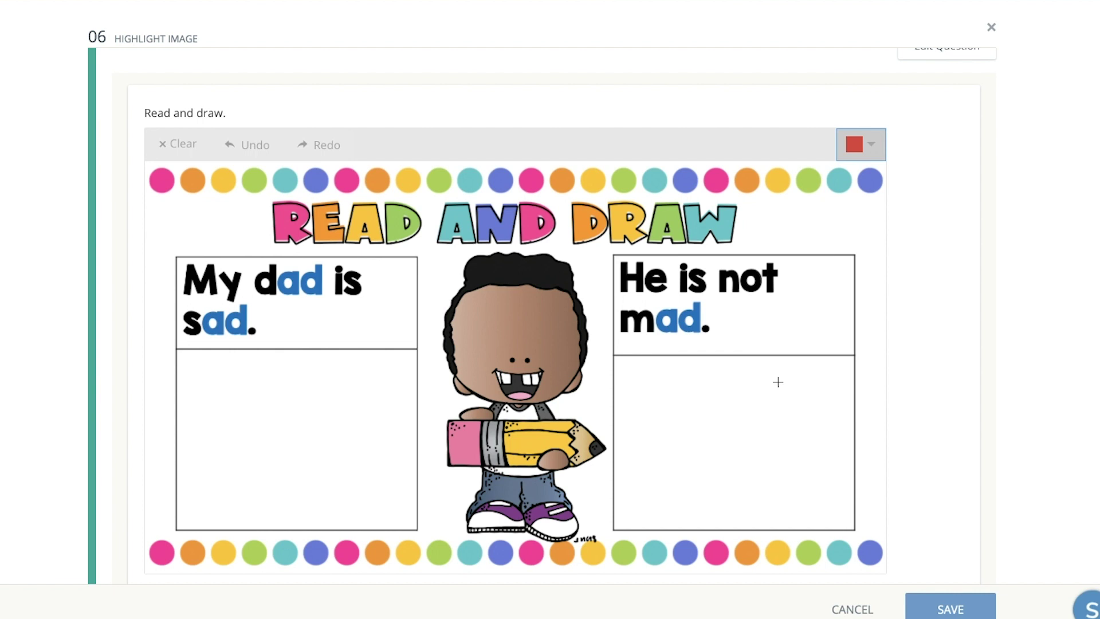
pyautogui.moveTo(778, 382)
pyautogui.mouseDown()
pyautogui.moveTo(763, 373)
pyautogui.moveTo(715, 384)
pyautogui.moveTo(710, 433)
pyautogui.moveTo(770, 456)
pyautogui.moveTo(773, 385)
pyautogui.mouseUp()
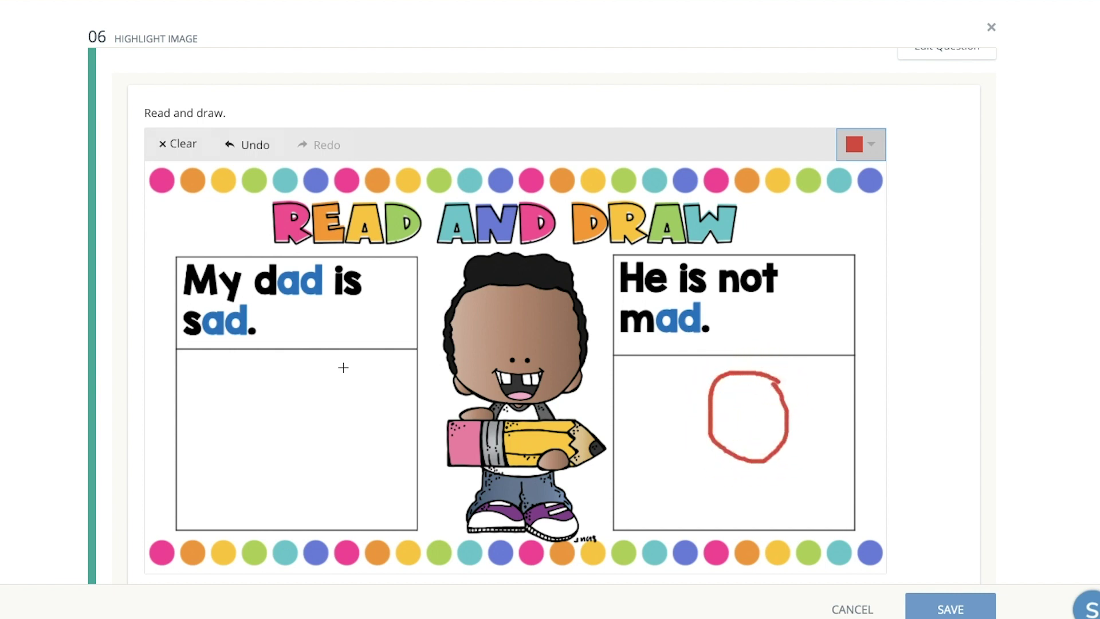
pyautogui.moveTo(323, 377)
pyautogui.mouseDown()
pyautogui.moveTo(275, 367)
pyautogui.moveTo(208, 471)
pyautogui.moveTo(351, 422)
pyautogui.moveTo(313, 363)
pyautogui.mouseUp()
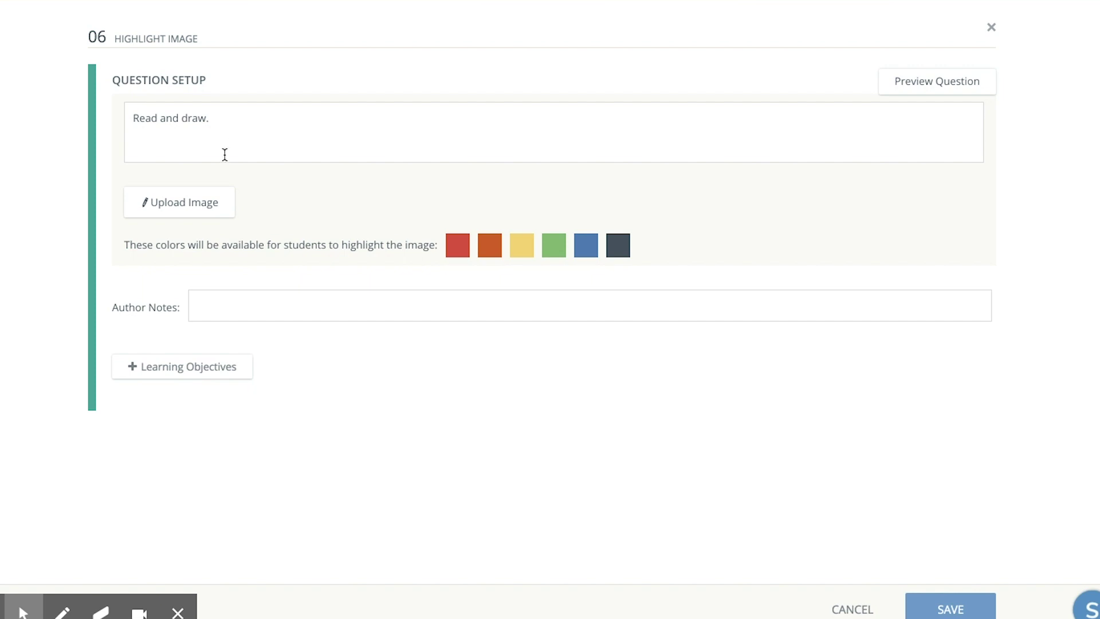
pyautogui.click(212, 204)
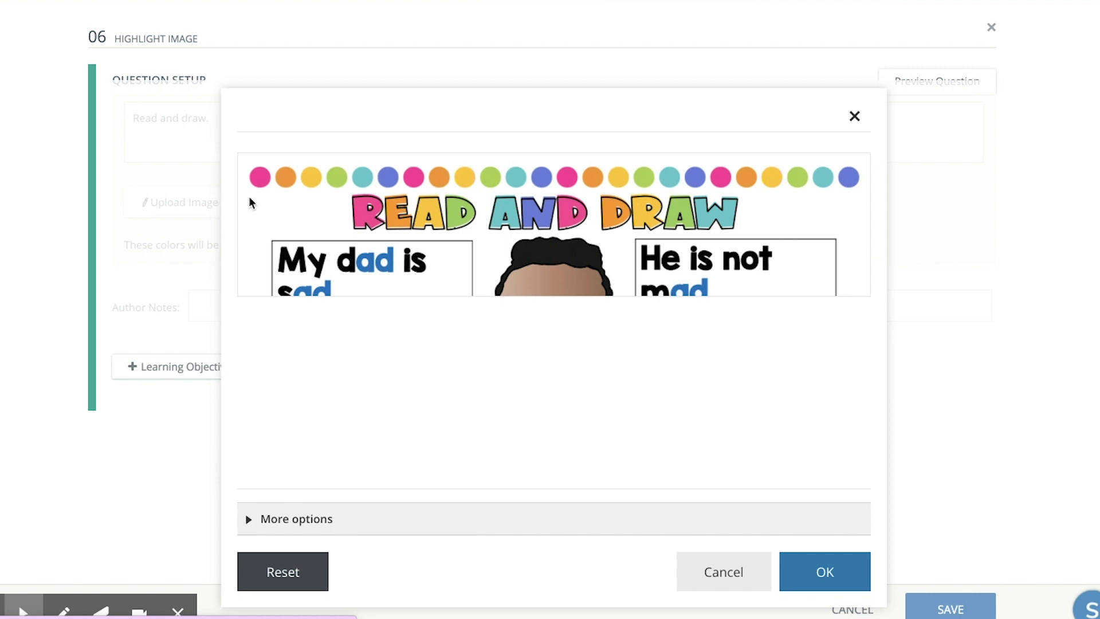
pyautogui.click(833, 574)
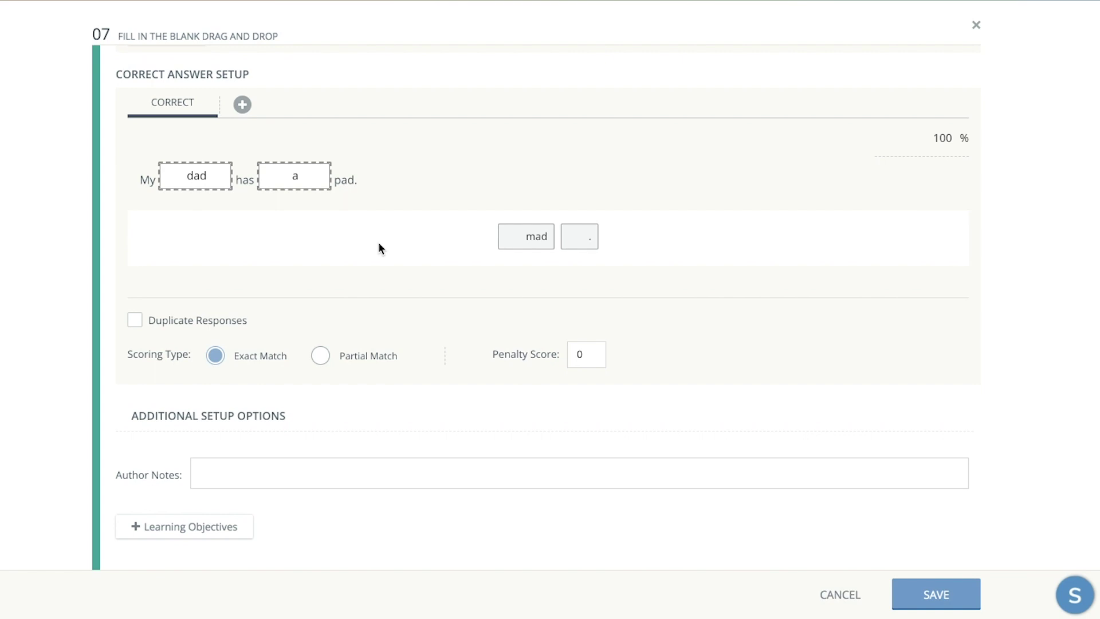
# Step: Add a blank after 'pad.' in the sentence, then delete that extra blank
pyautogui.scroll(3, 302, 184)
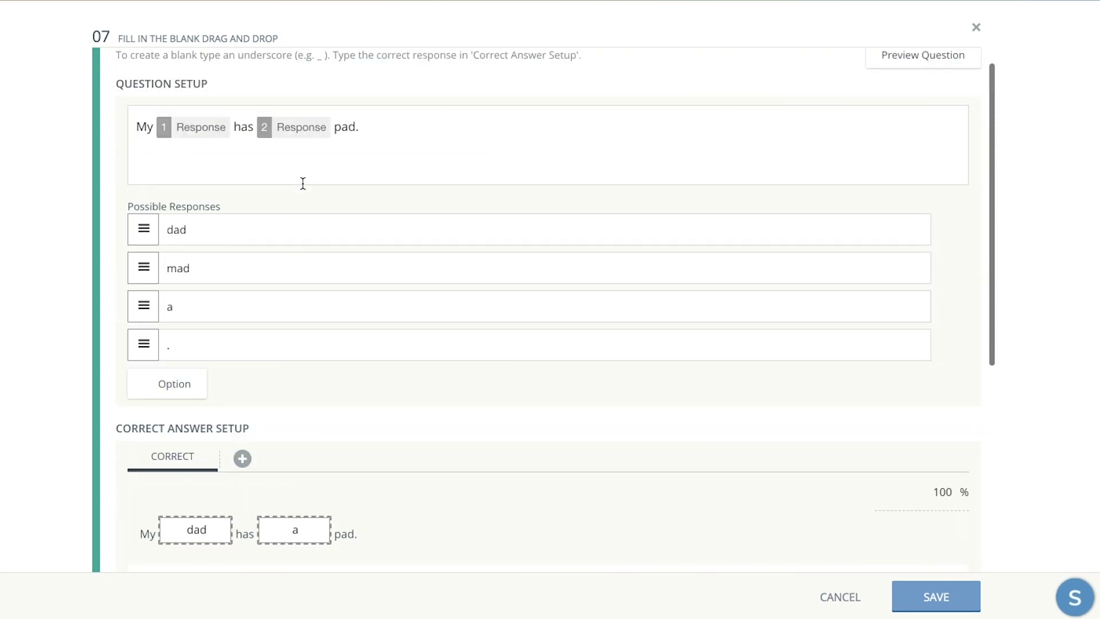
pyautogui.scroll(1, 303, 183)
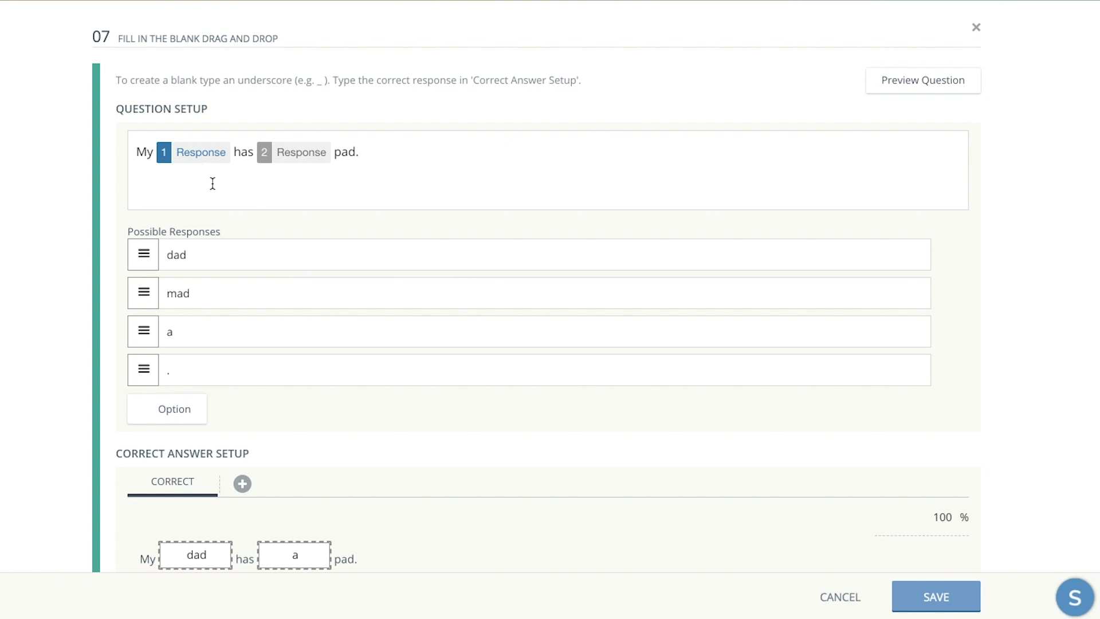
pyautogui.scroll(-1, 212, 241)
pyautogui.scroll(1, 214, 280)
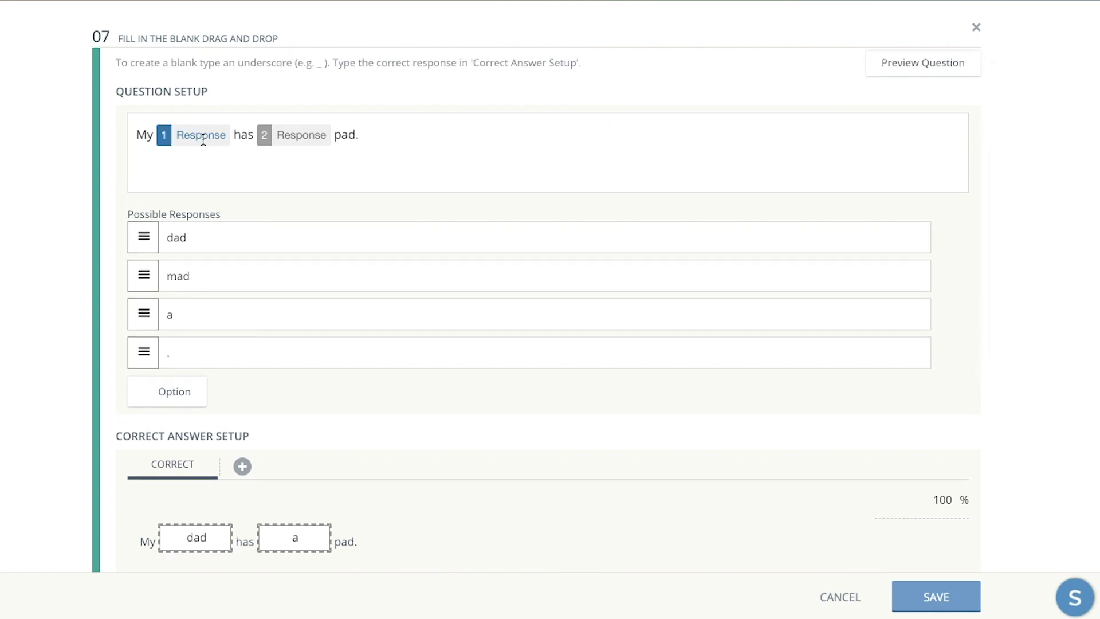
pyautogui.click(389, 140)
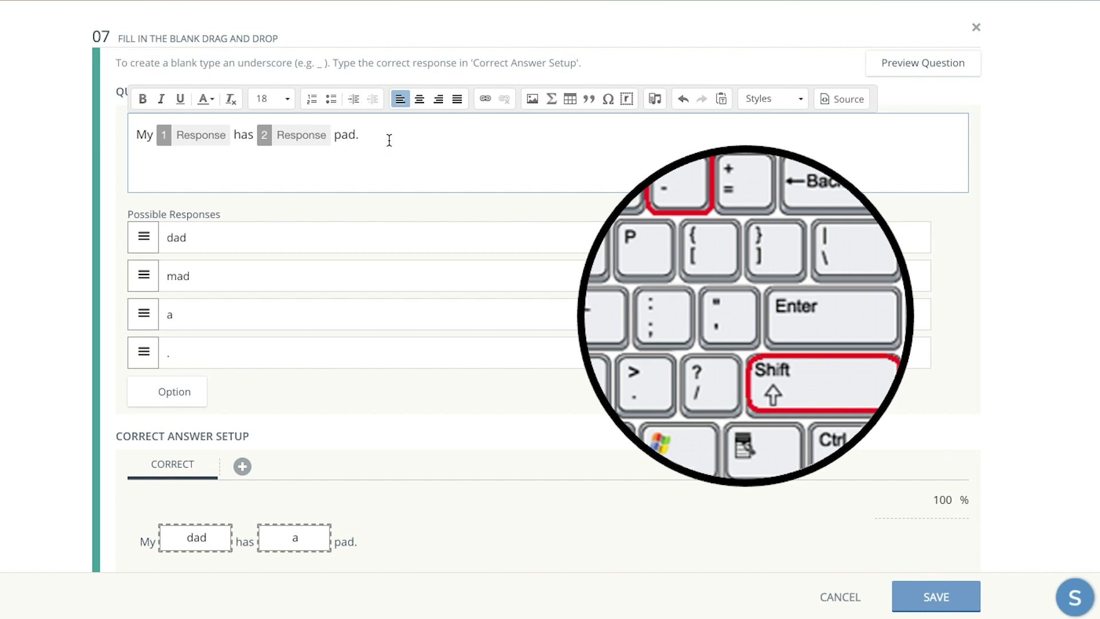
pyautogui.write('_')
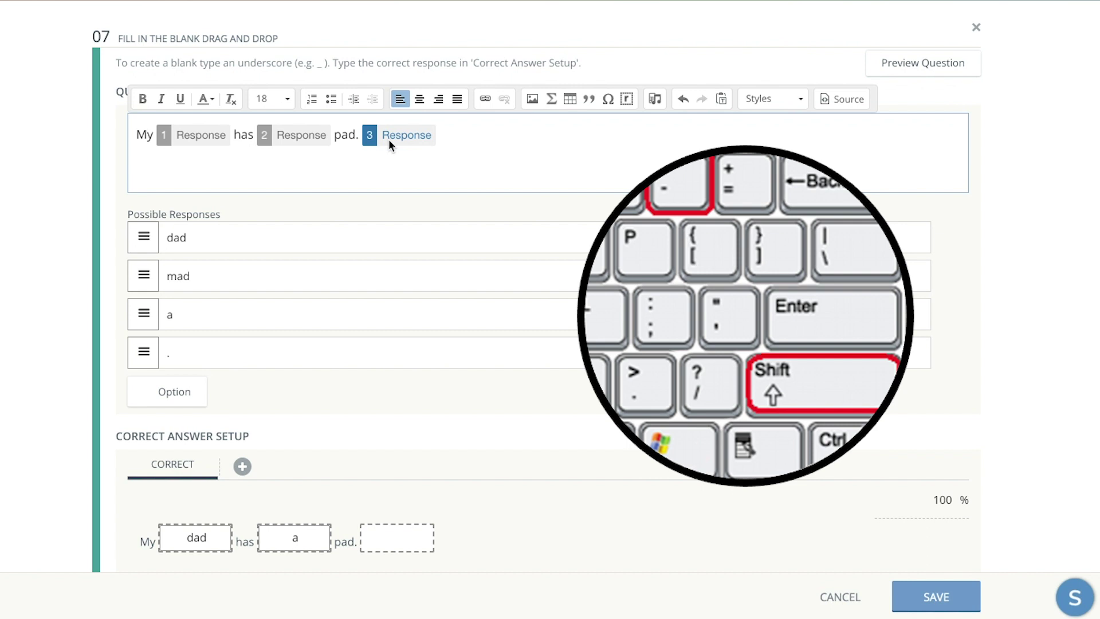
pyautogui.press('BackSpace')
# Step: Scroll through the Fill in the Blank answer settings showing dad and a
pyautogui.scroll(-1, 358, 342)
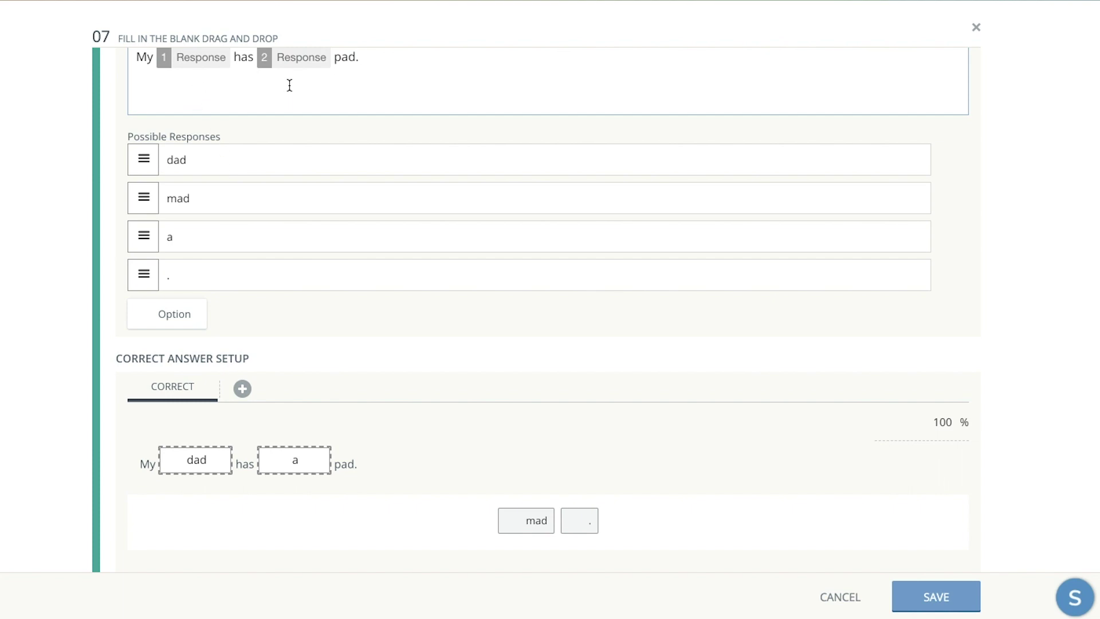
pyautogui.scroll(-4, 300, 321)
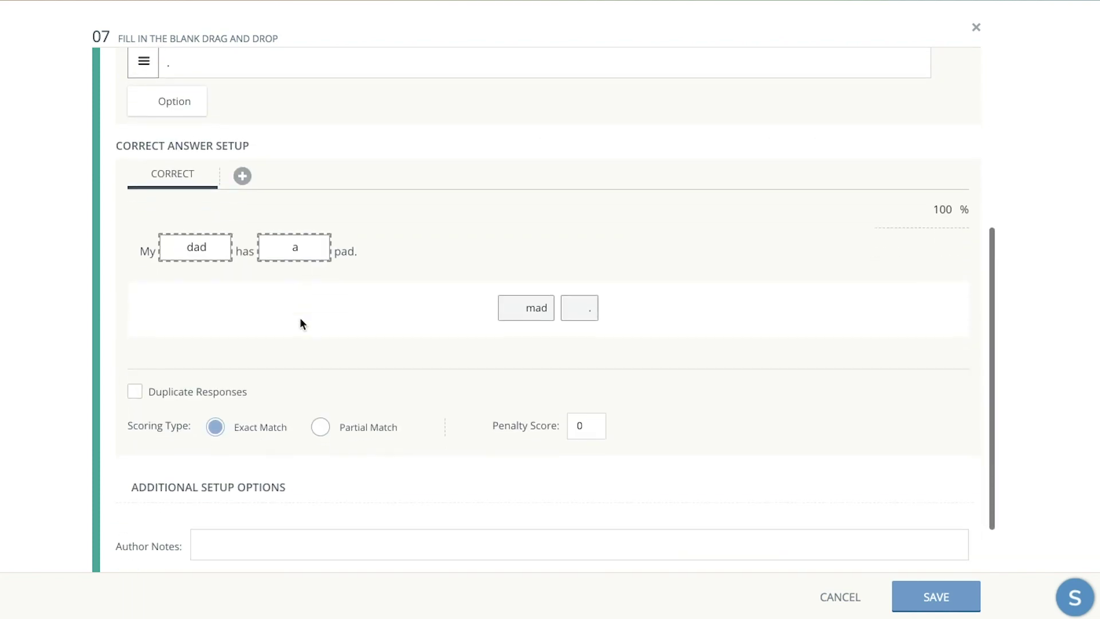
pyautogui.scroll(-1, 300, 318)
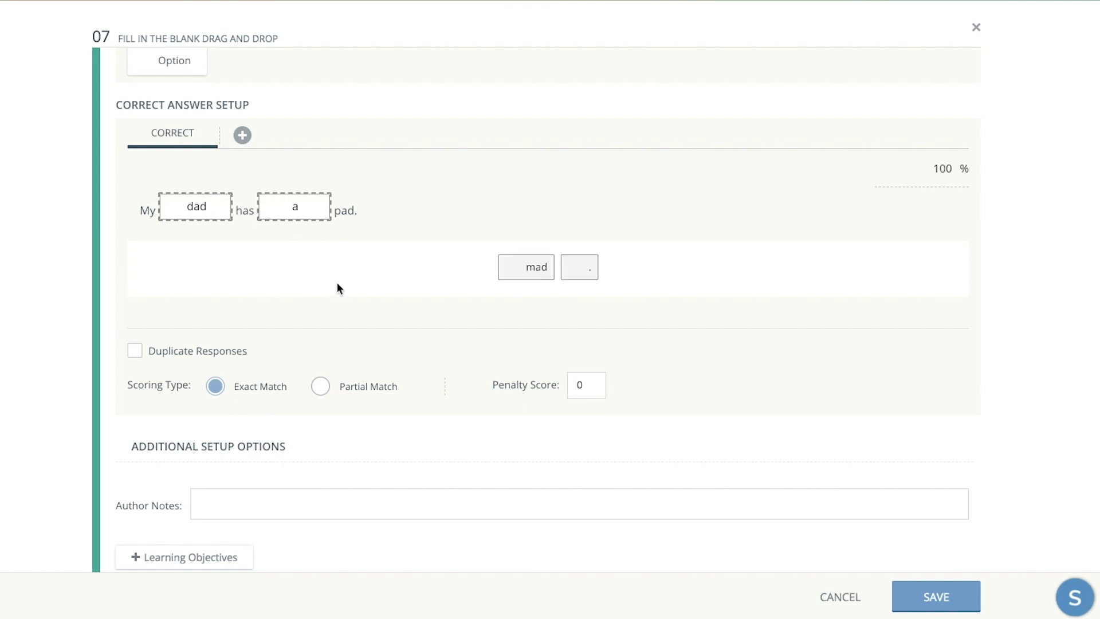
pyautogui.scroll(-1, 338, 283)
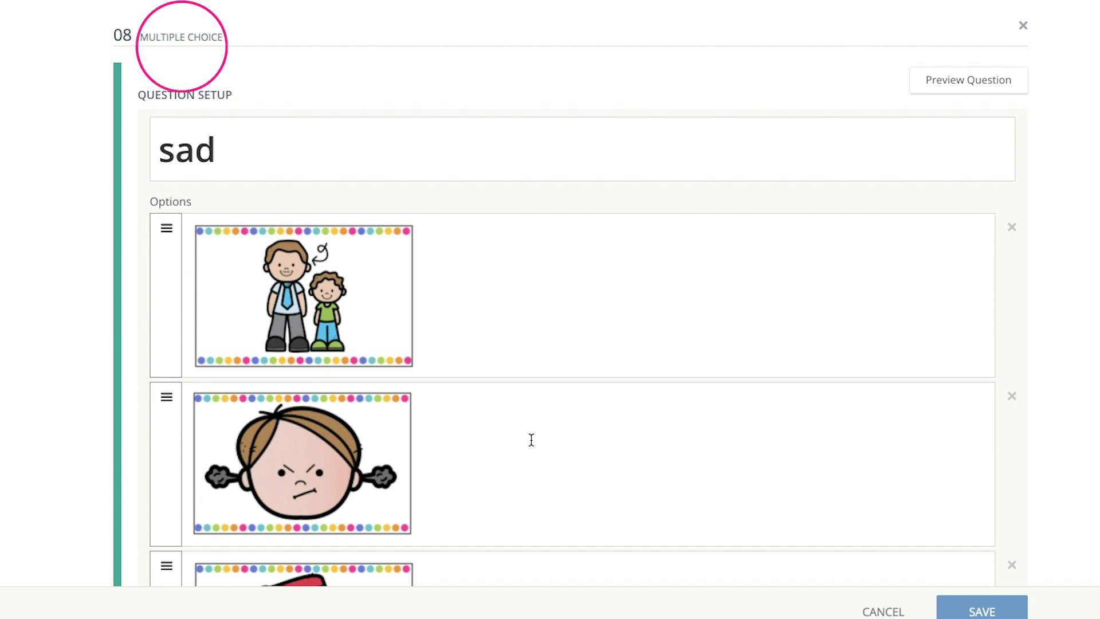
# Step: Select the 'sad' question text and scroll through its picture options and Correct Answer Setup
pyautogui.click(265, 147)
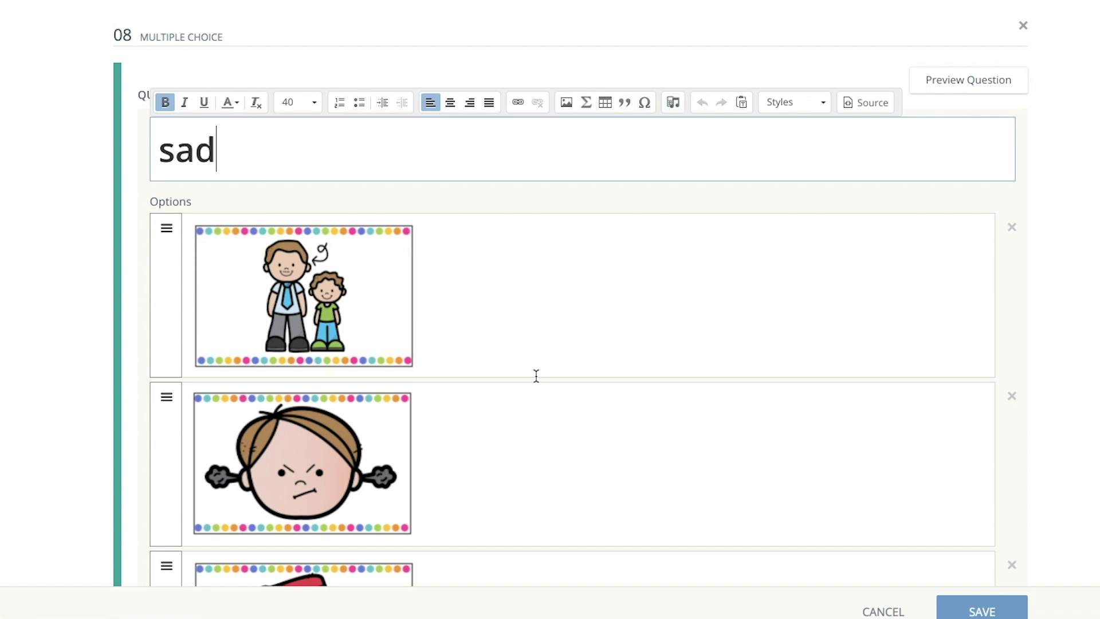
pyautogui.scroll(-4, 536, 375)
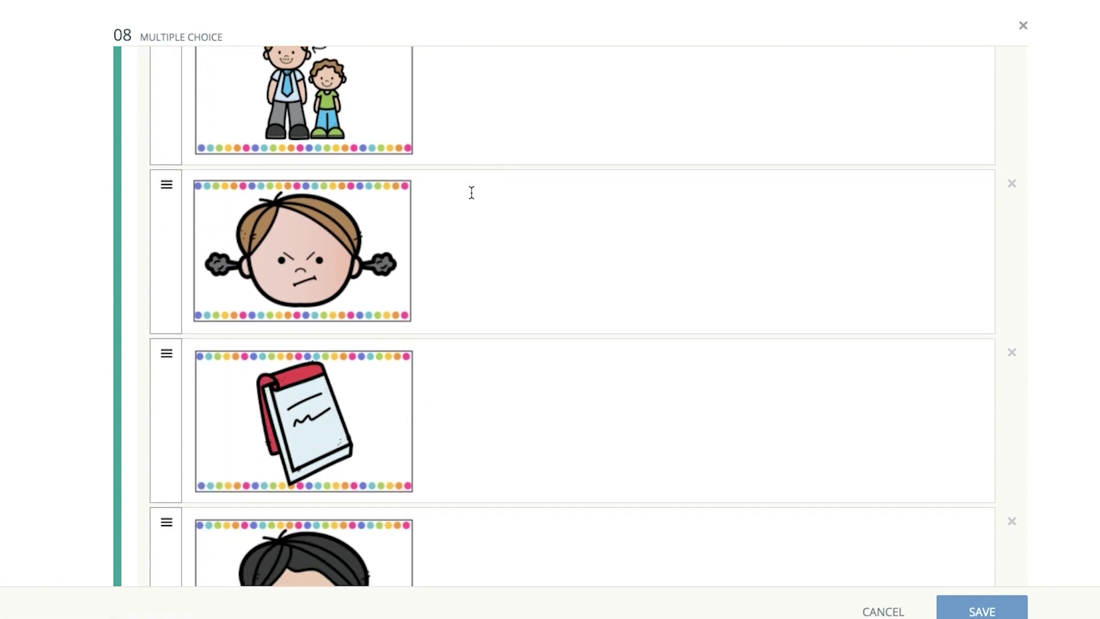
pyautogui.scroll(-5, 464, 237)
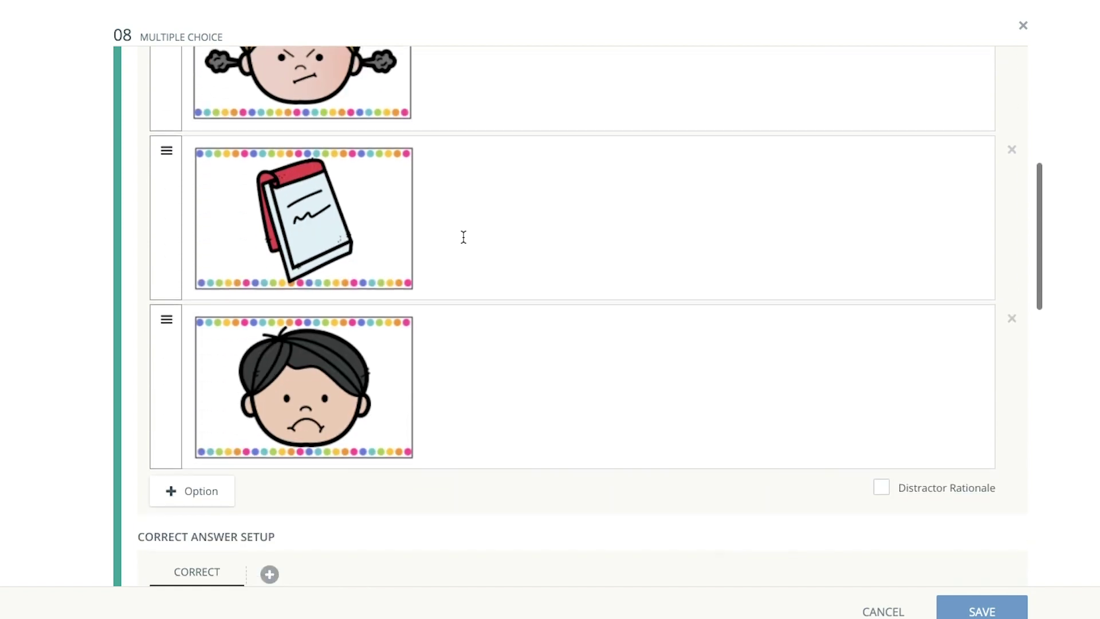
pyautogui.scroll(-2, 463, 236)
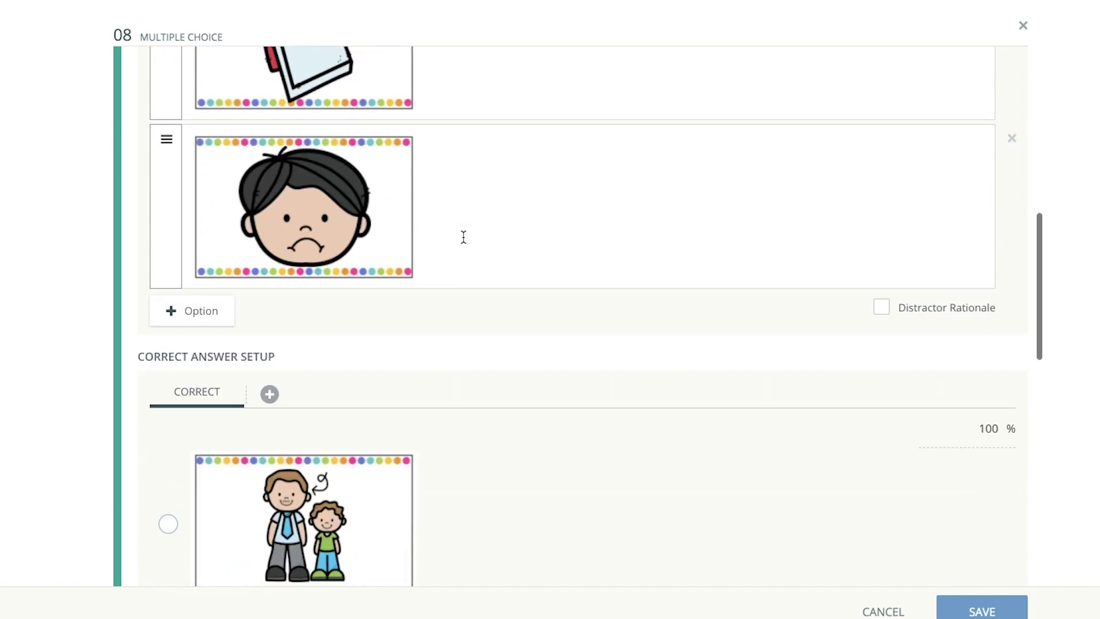
pyautogui.scroll(-6, 452, 228)
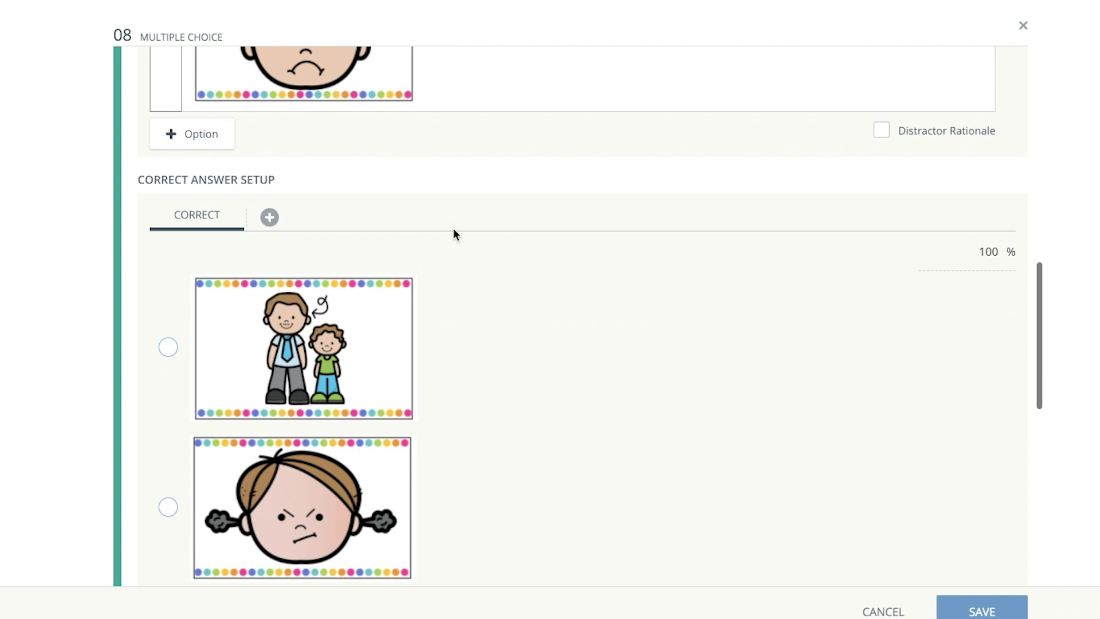
pyautogui.scroll(3, 454, 235)
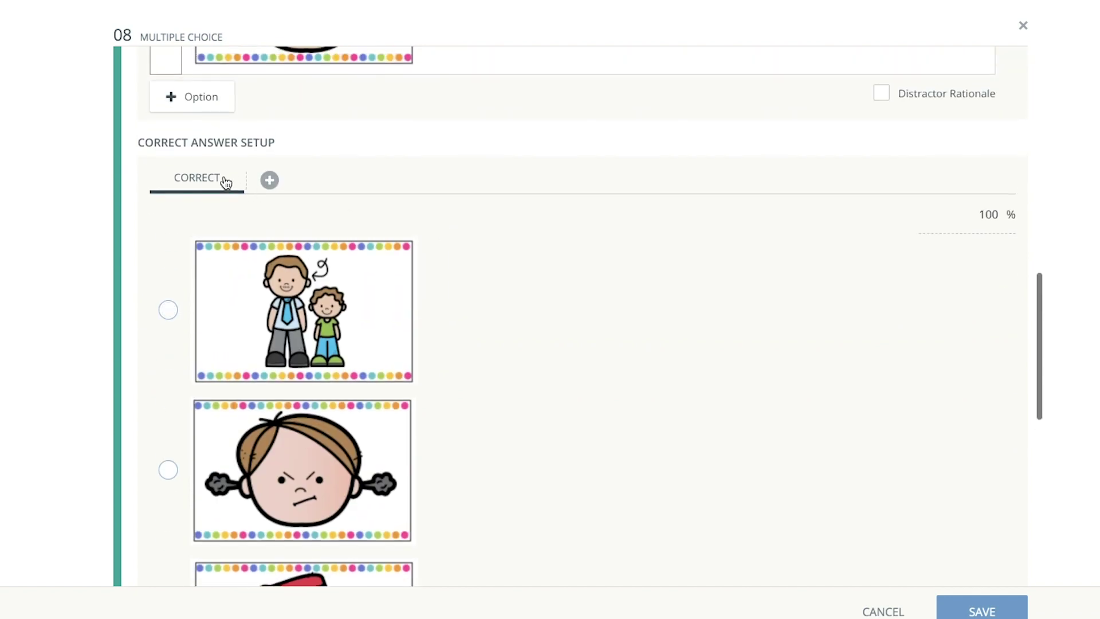
pyautogui.scroll(-8, 511, 407)
pyautogui.scroll(-3, 514, 407)
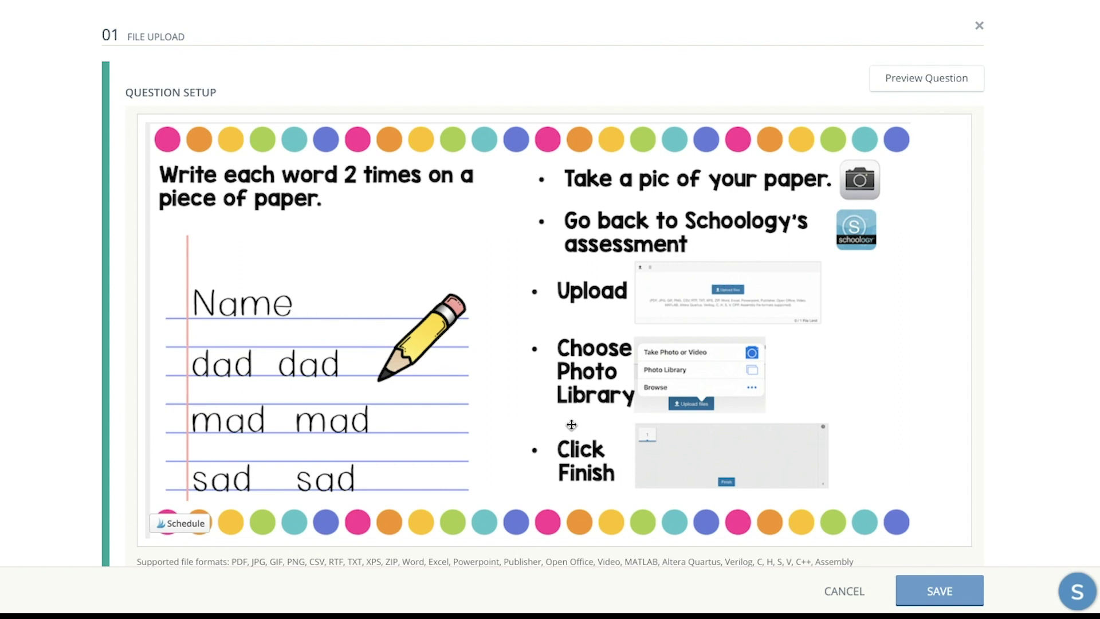
# Step: Open the File Upload question's instructions for editing and review its settings
pyautogui.scroll(-1, 571, 424)
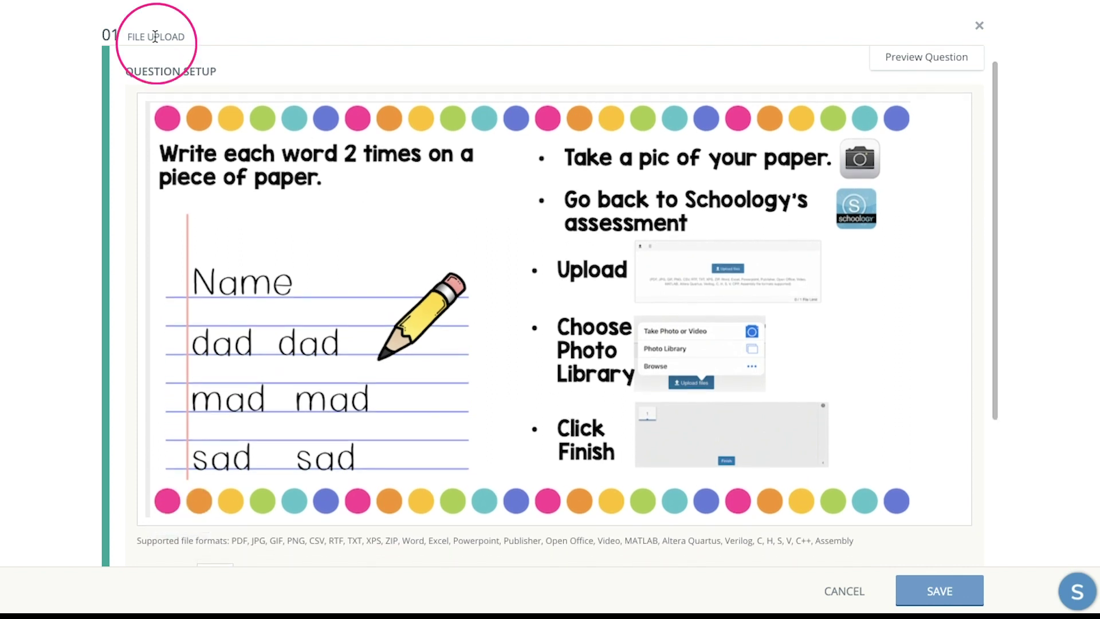
pyautogui.scroll(-1, 370, 298)
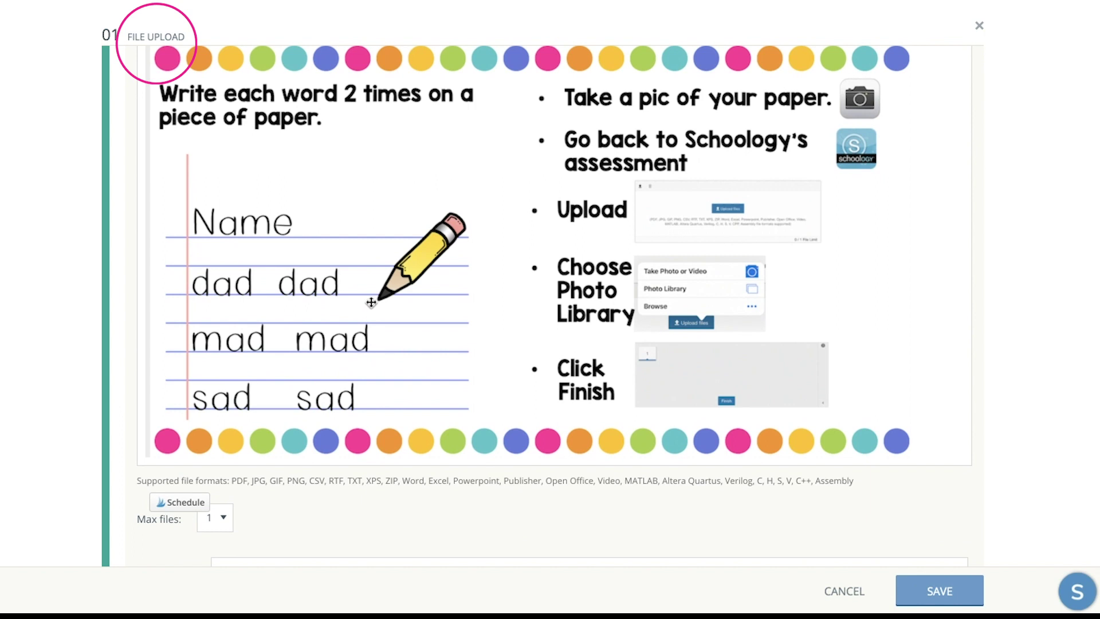
pyautogui.scroll(-2, 371, 302)
pyautogui.scroll(2, 371, 302)
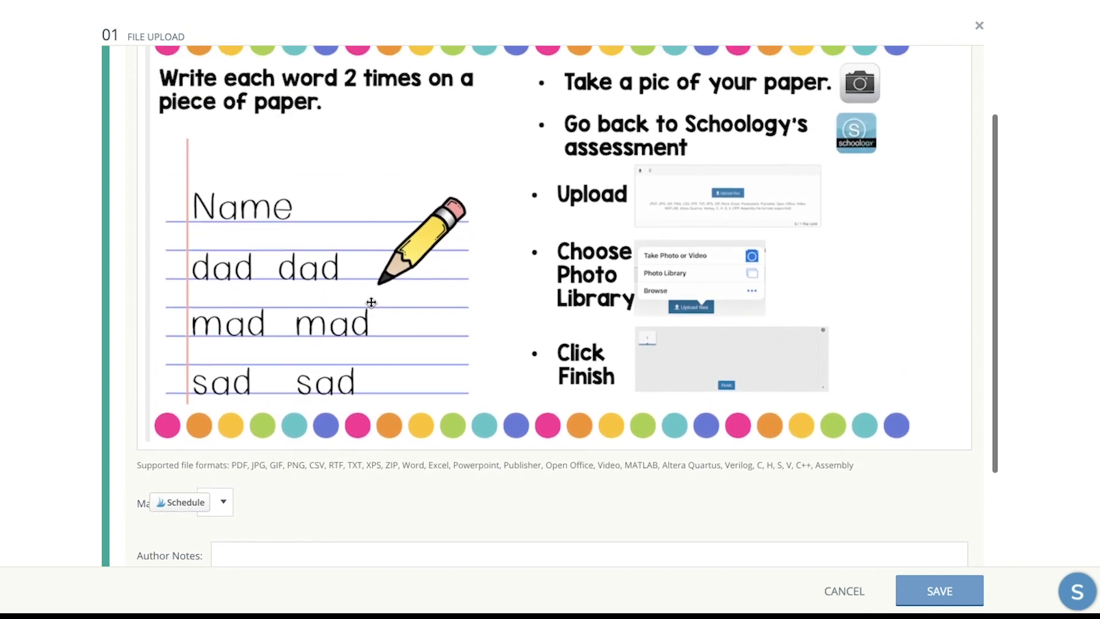
pyautogui.scroll(-2, 371, 302)
pyautogui.scroll(3, 372, 302)
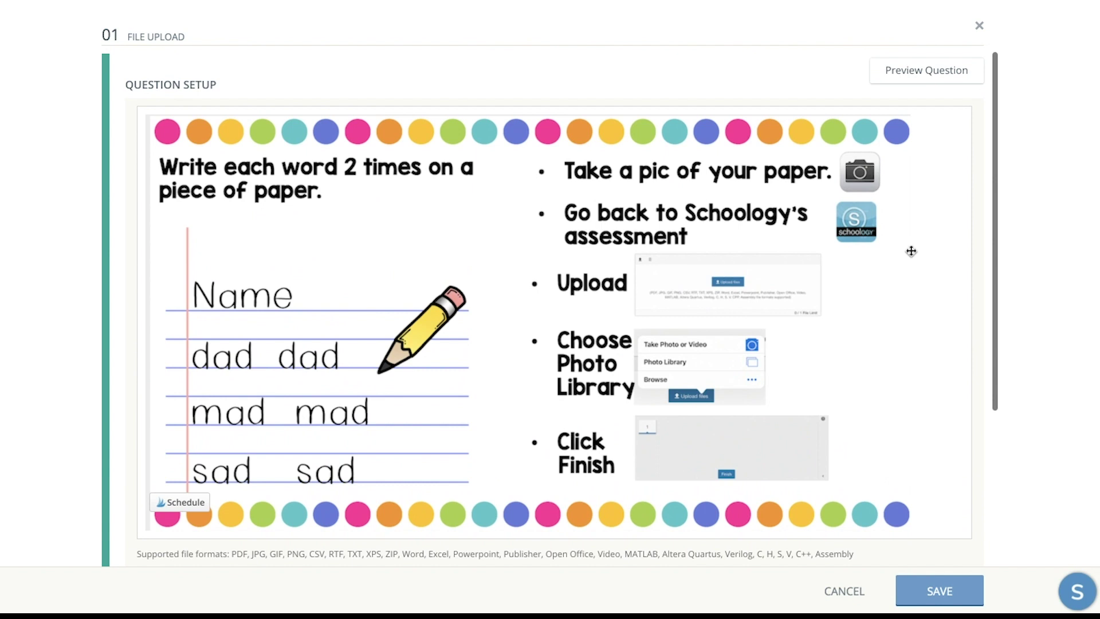
pyautogui.click(934, 212)
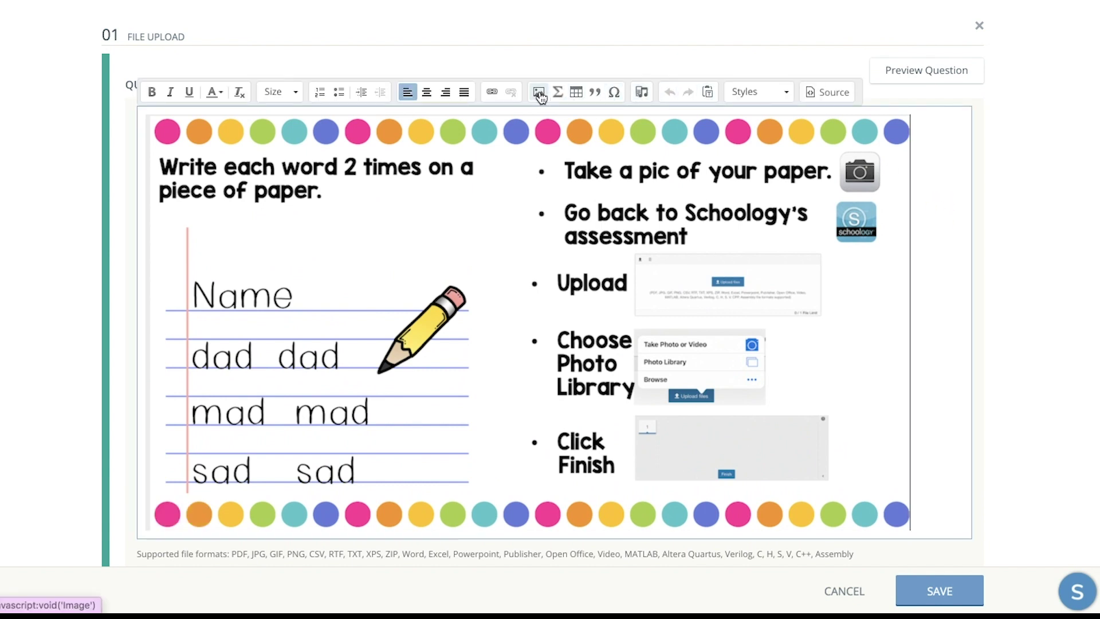
pyautogui.scroll(-4, 562, 240)
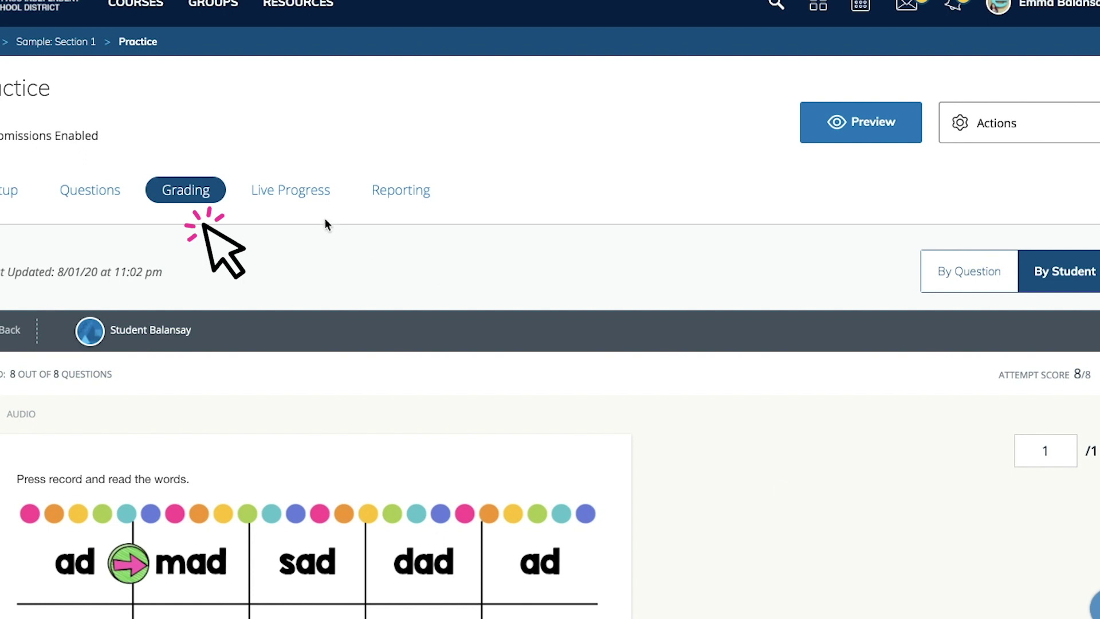
# Step: Review the student's graded answers question by question on the Grading tab
pyautogui.scroll(-4, 676, 450)
pyautogui.scroll(-3, 676, 449)
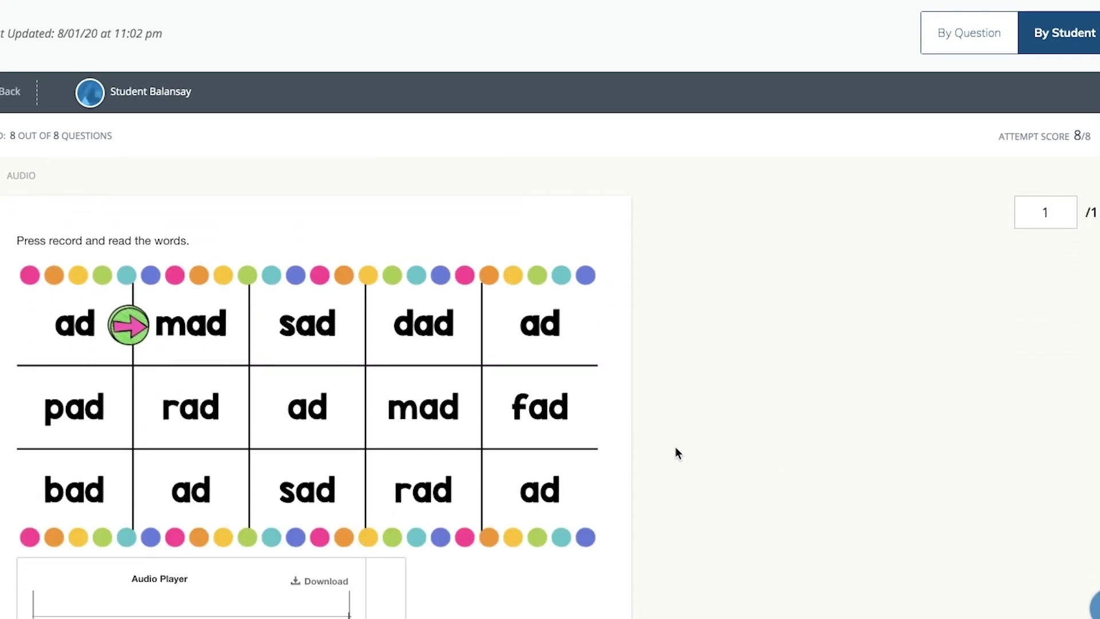
pyautogui.scroll(-10, 676, 450)
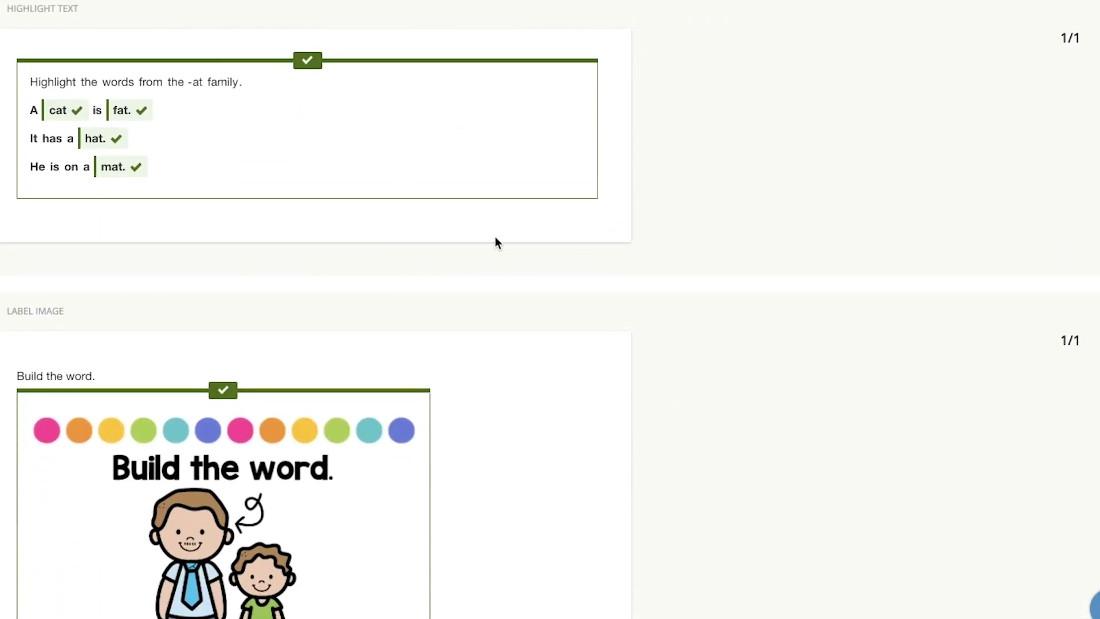
pyautogui.scroll(-4, 616, 404)
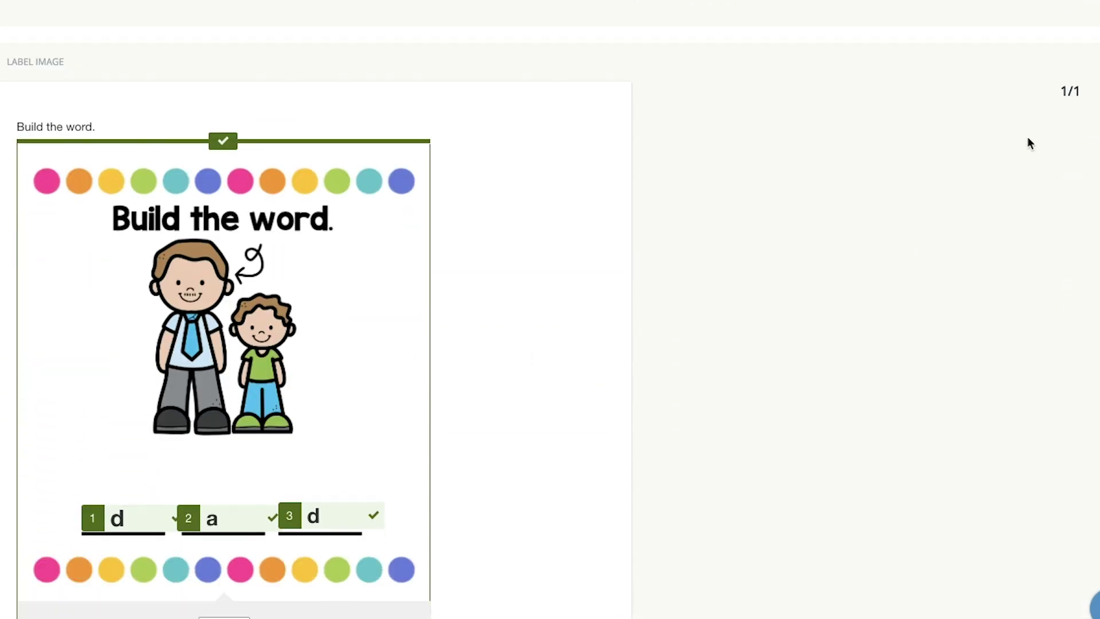
pyautogui.scroll(17, 1019, 152)
pyautogui.scroll(-2, 1019, 152)
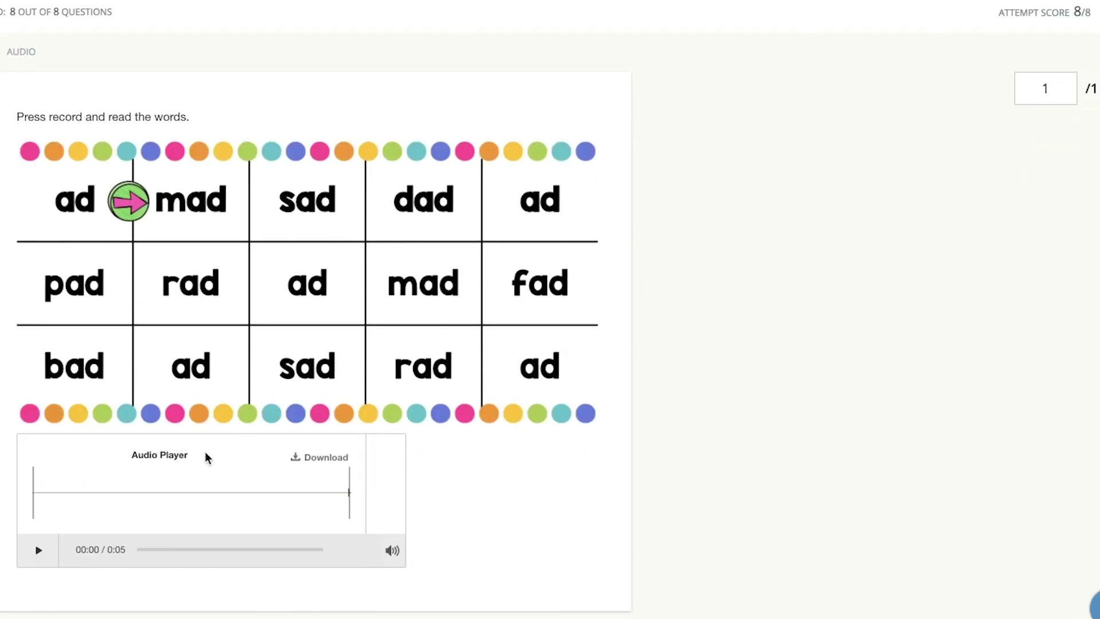
pyautogui.scroll(-15, 640, 450)
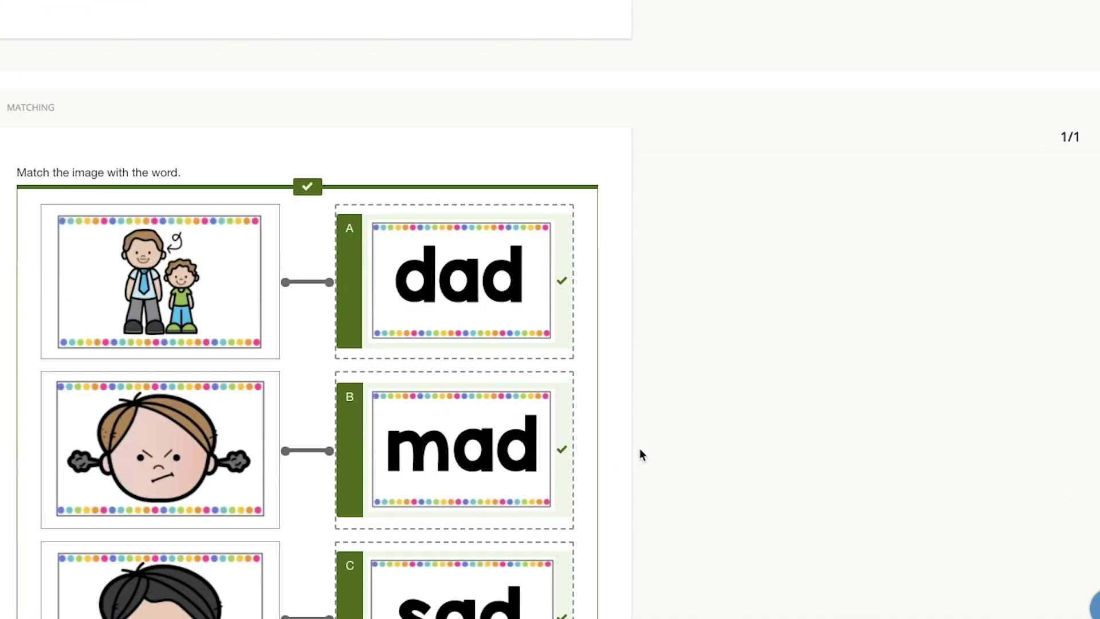
pyautogui.scroll(-20, 639, 448)
pyautogui.scroll(4, 639, 447)
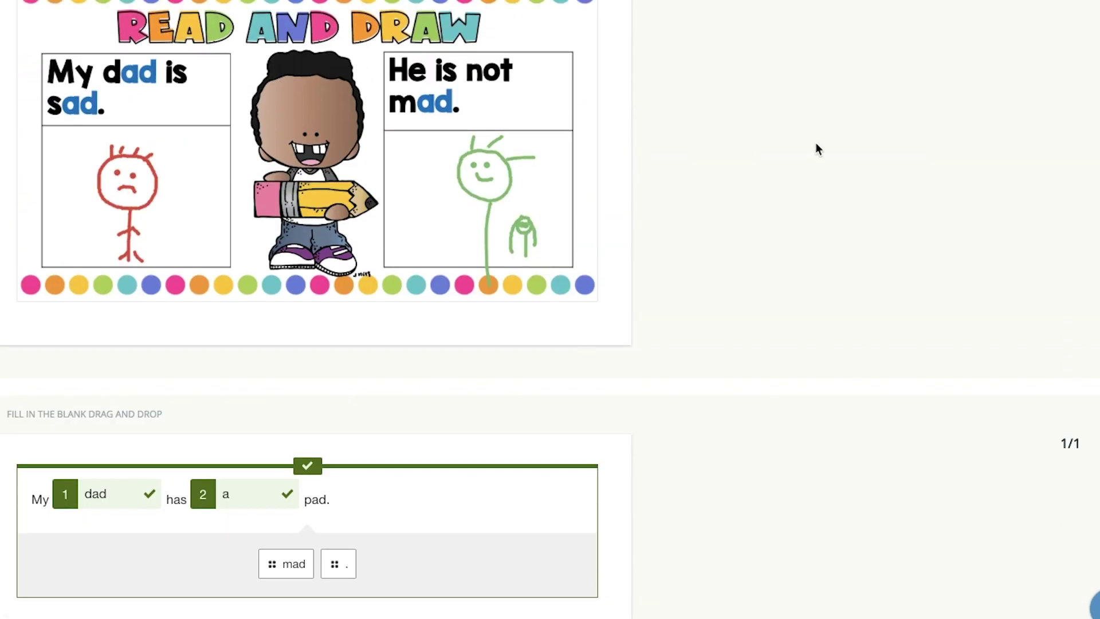
pyautogui.scroll(-10, 816, 147)
pyautogui.scroll(2, 816, 147)
# Step: Check the Highlight Image and audio question scores, leaving the audio score at 1/1
pyautogui.click(1056, 222)
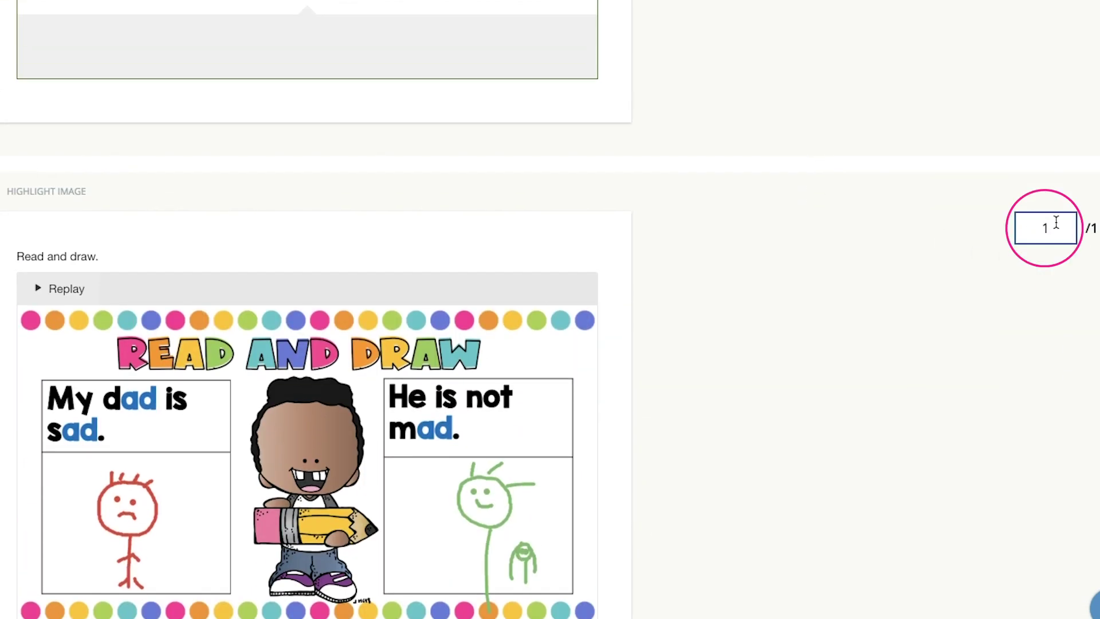
pyautogui.doubleClick(1055, 225)
pyautogui.scroll(20, 1055, 225)
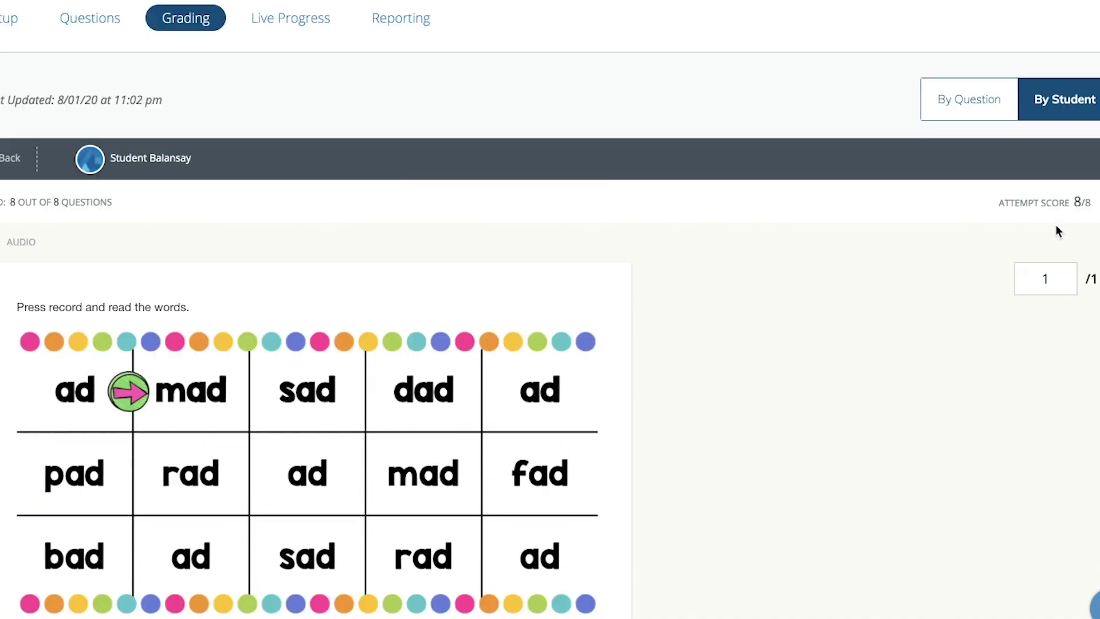
pyautogui.click(1060, 269)
pyautogui.doubleClick(1060, 268)
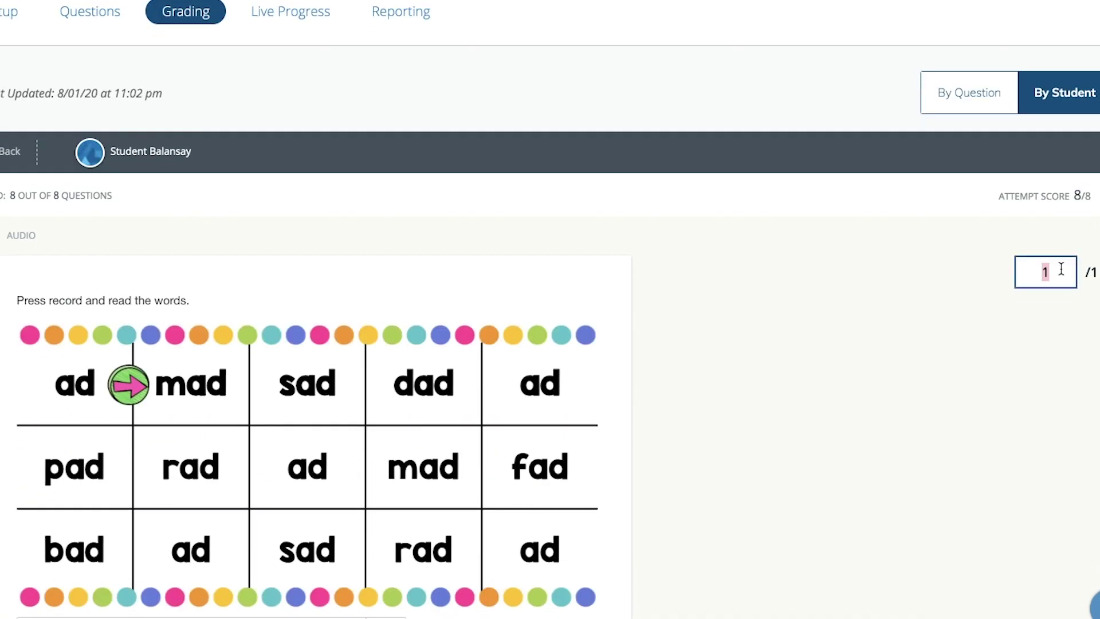
pyautogui.click(892, 416)
pyautogui.scroll(1, 902, 430)
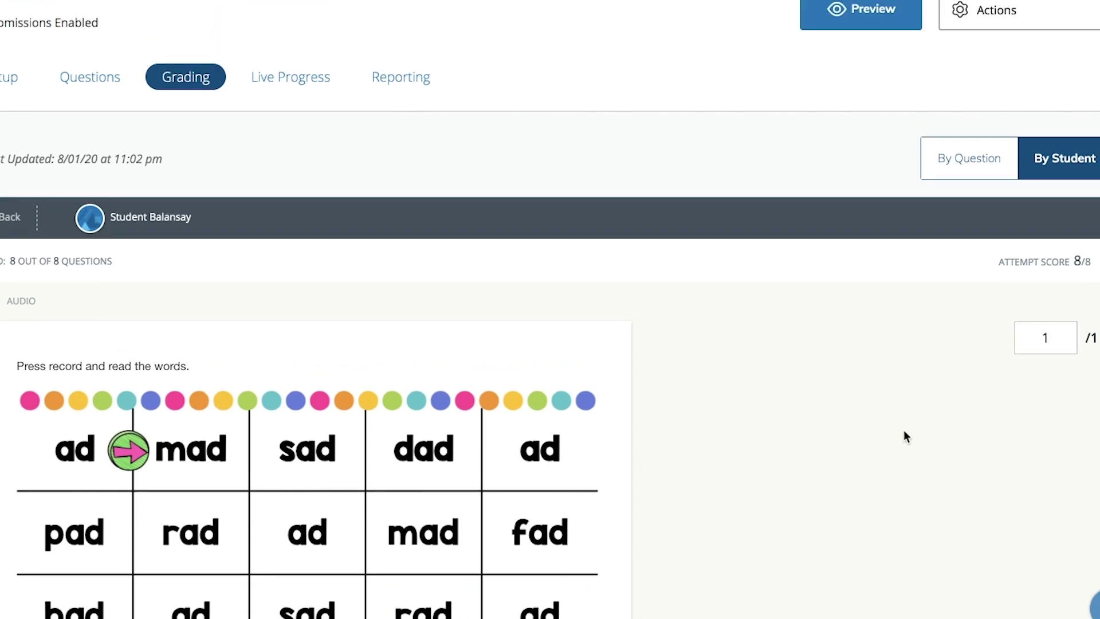
pyautogui.scroll(1, 902, 429)
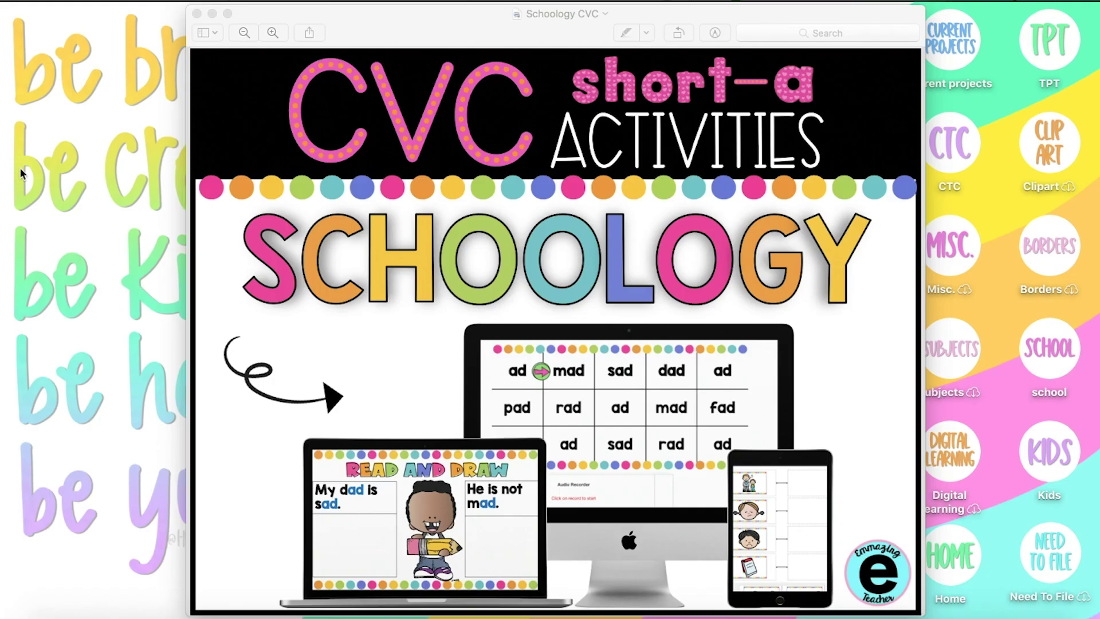